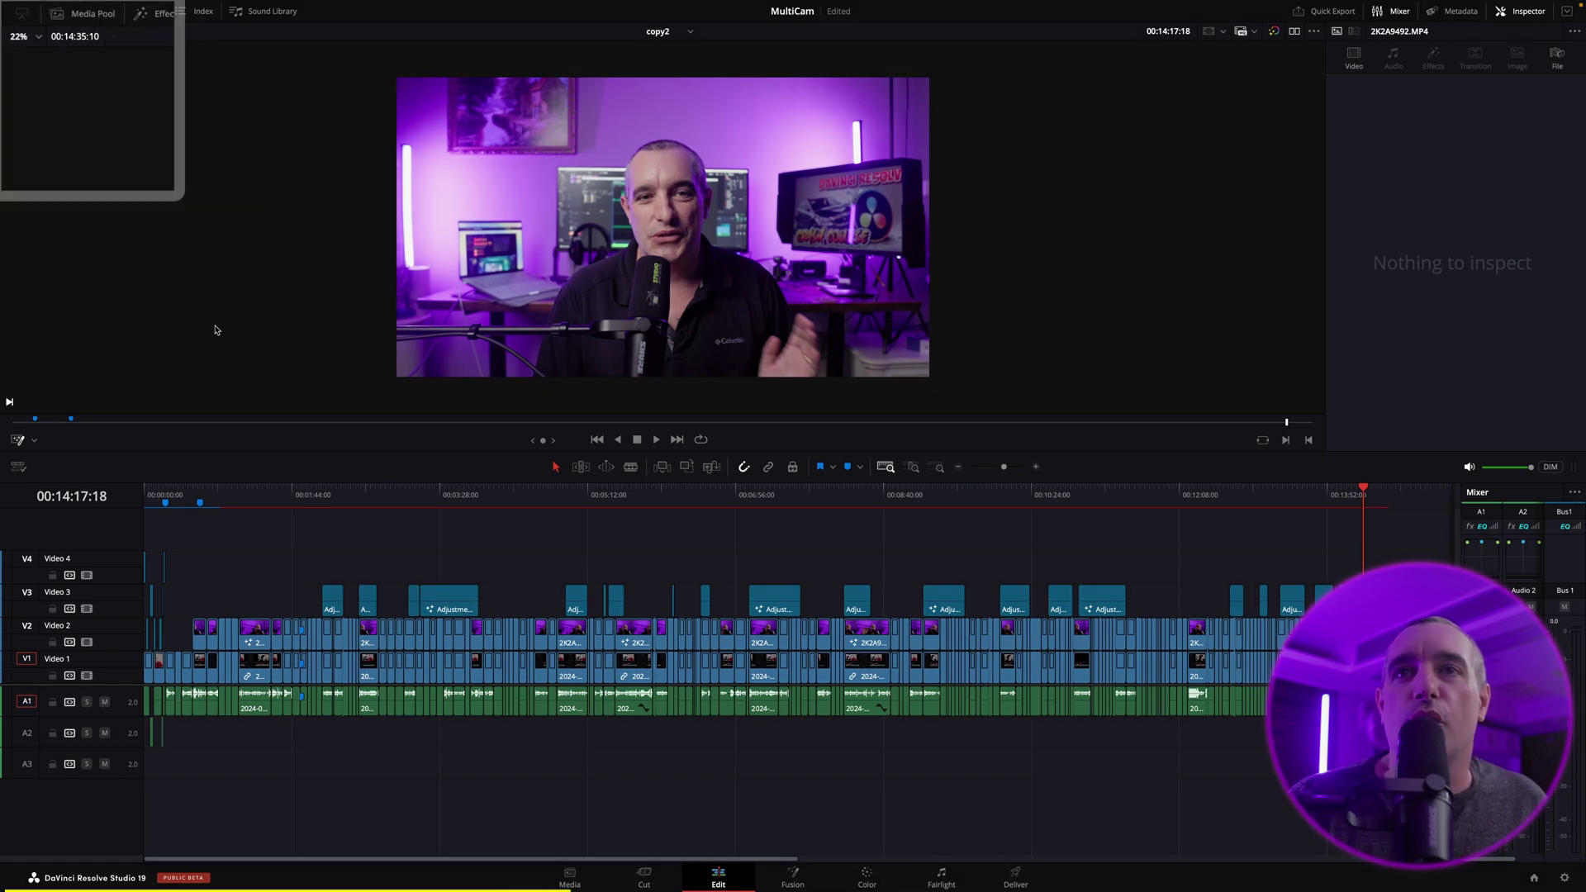
# Show the Timelines bin of the media pool and set the viewer overlay mode to Fusion Overlay.
pyautogui.click(159, 33)
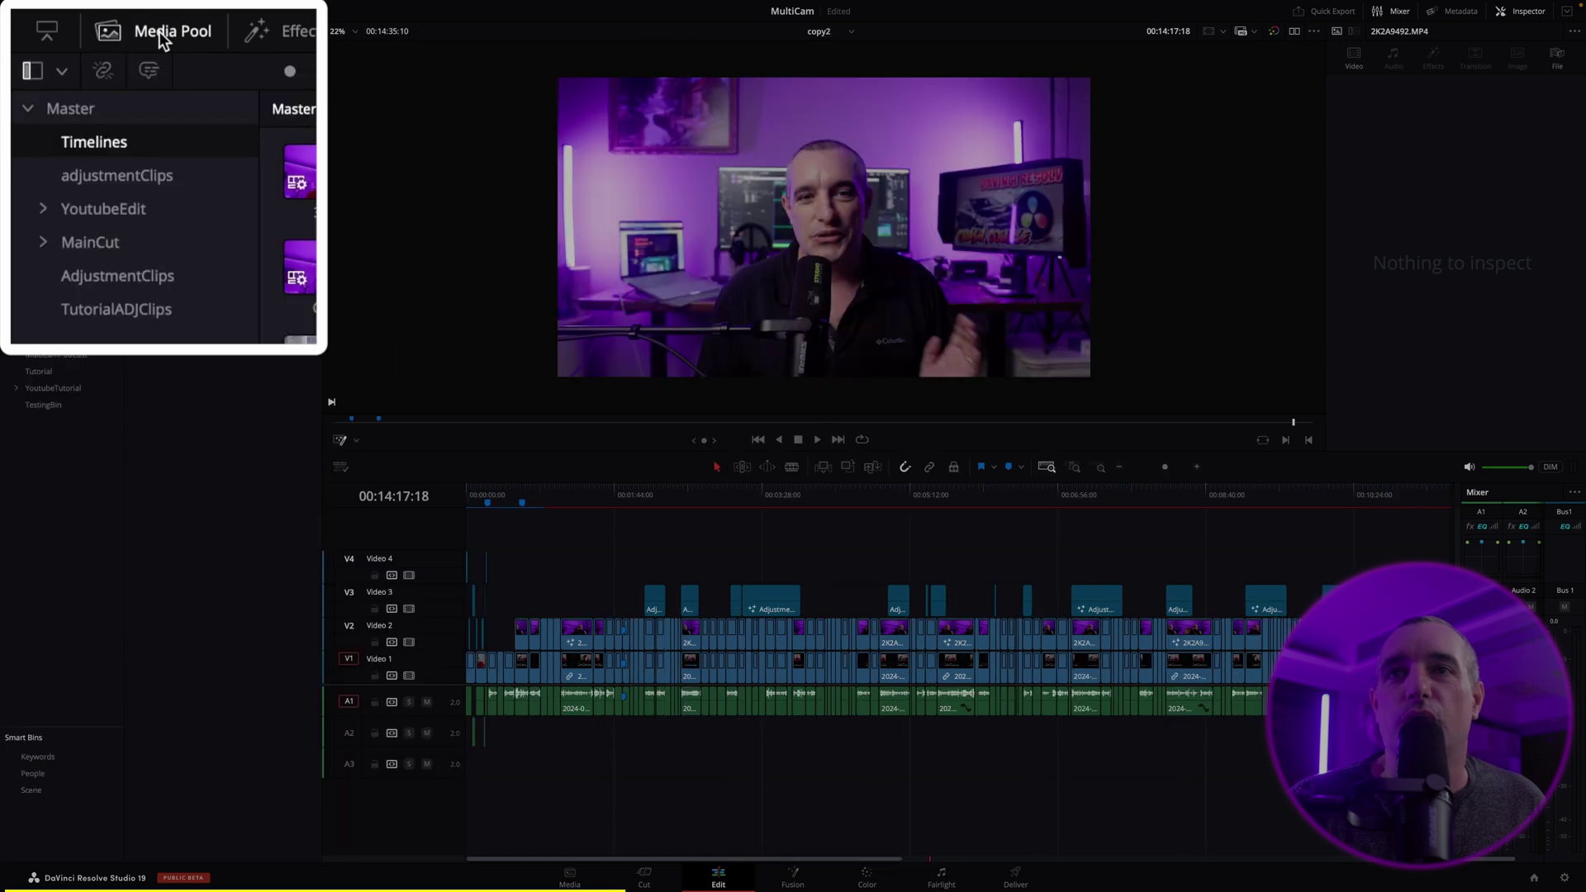
pyautogui.click(89, 150)
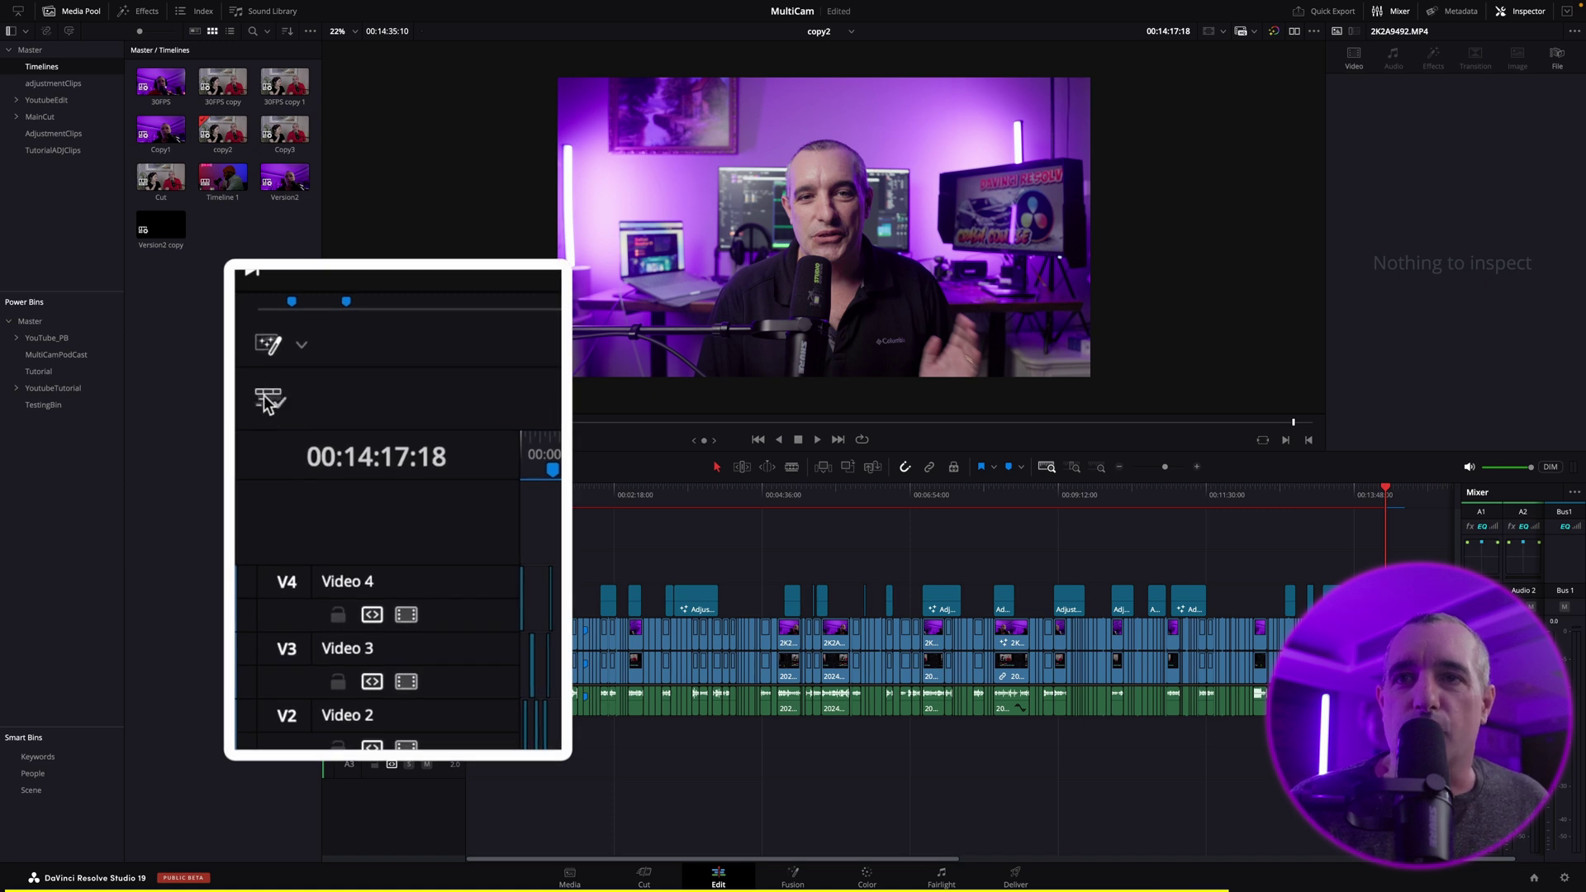
pyautogui.click(302, 344)
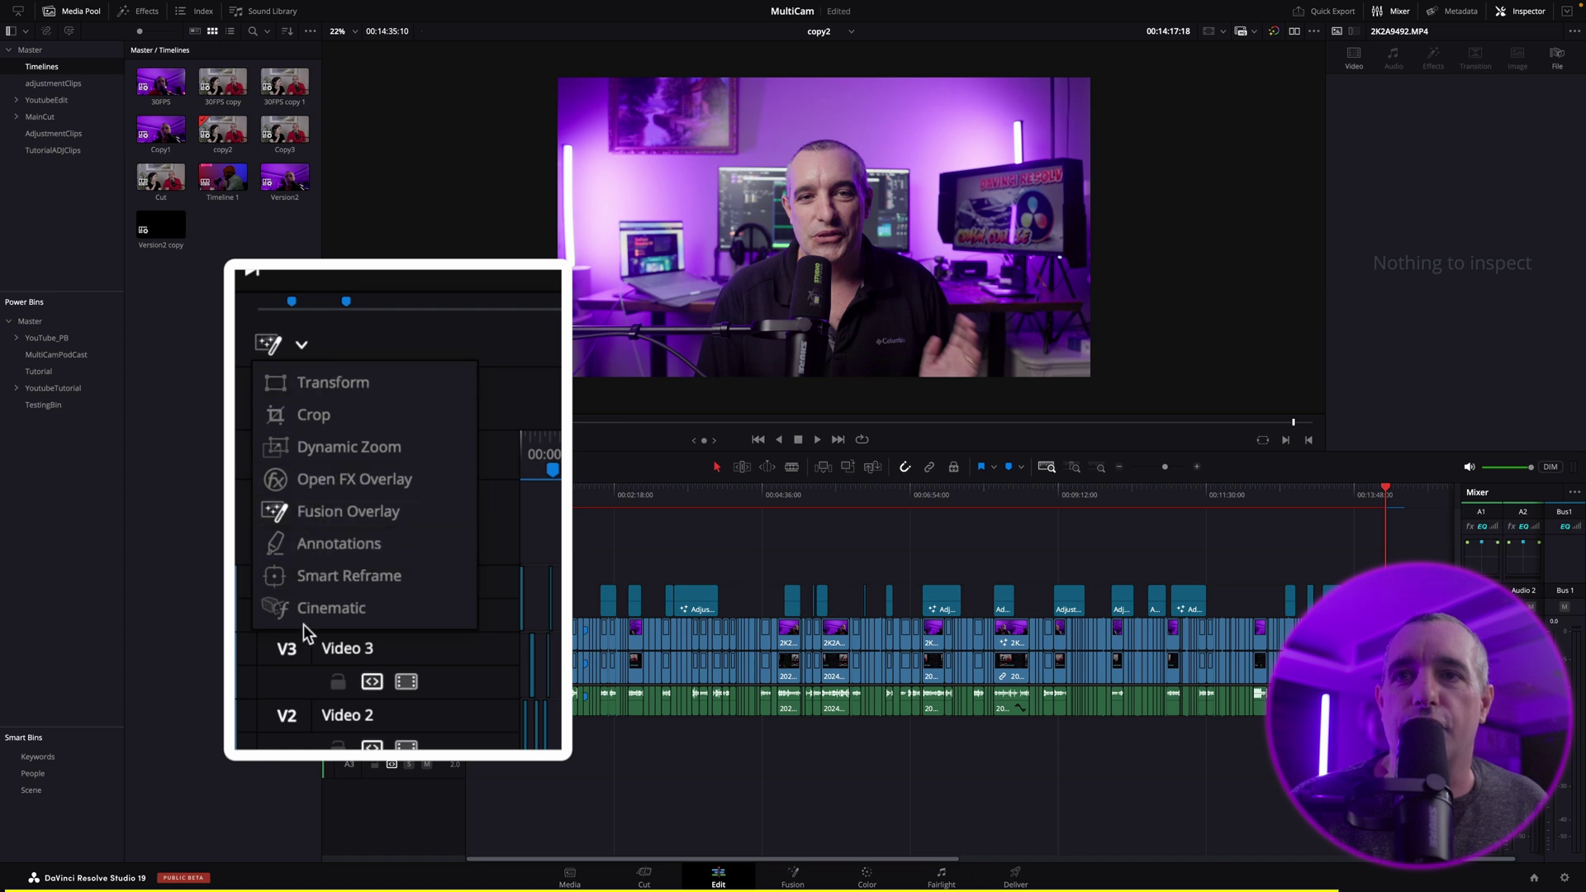
pyautogui.click(324, 510)
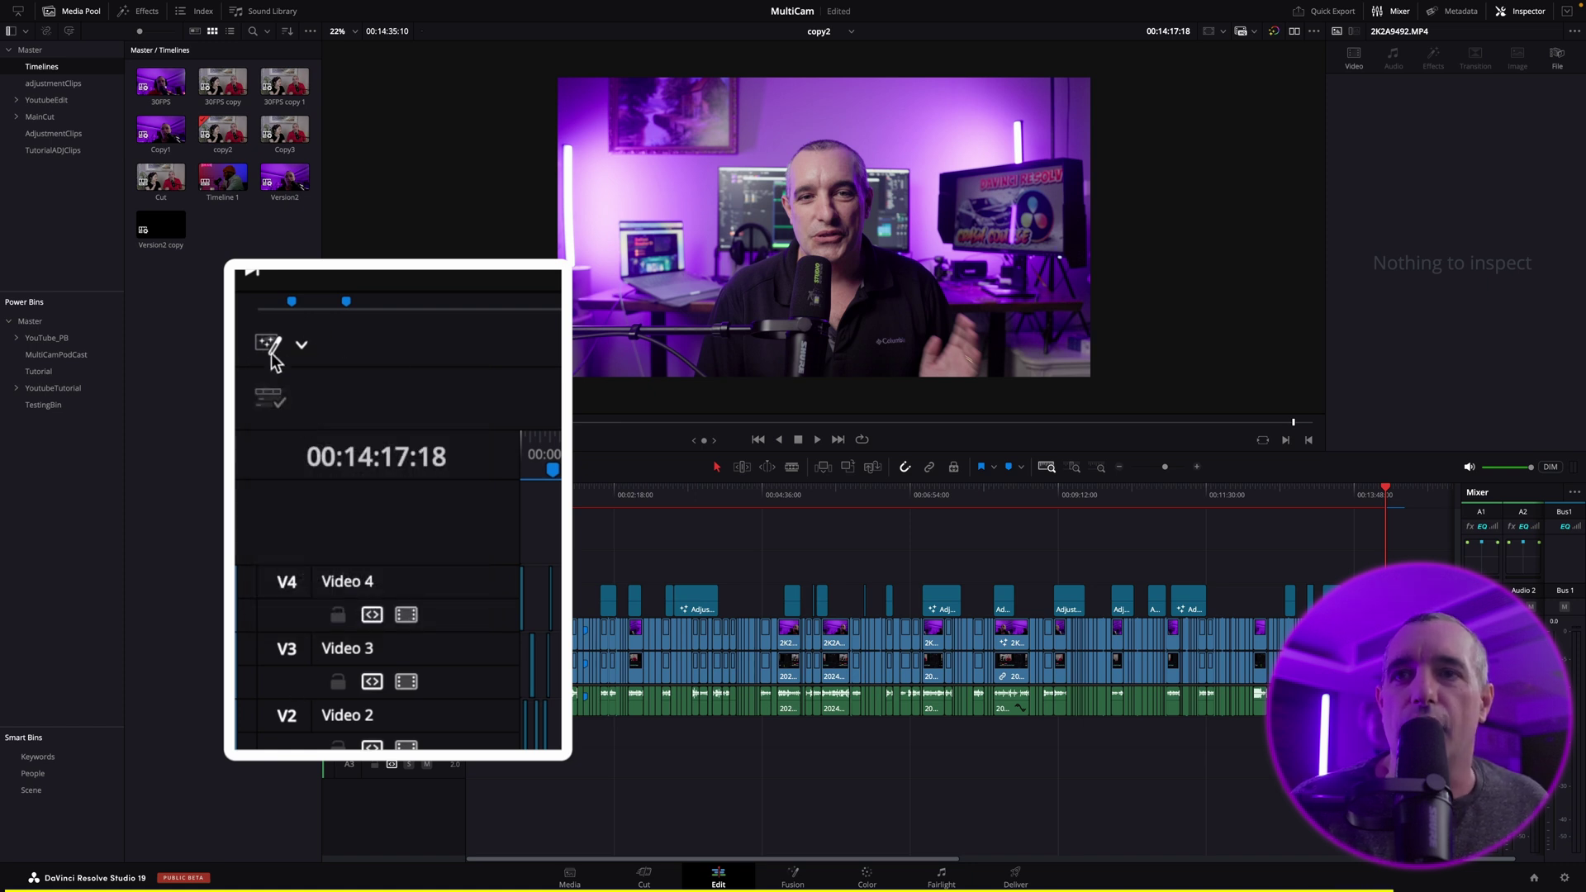
# Turn the timeline's audio waveforms off and back on.
pyautogui.click(271, 404)
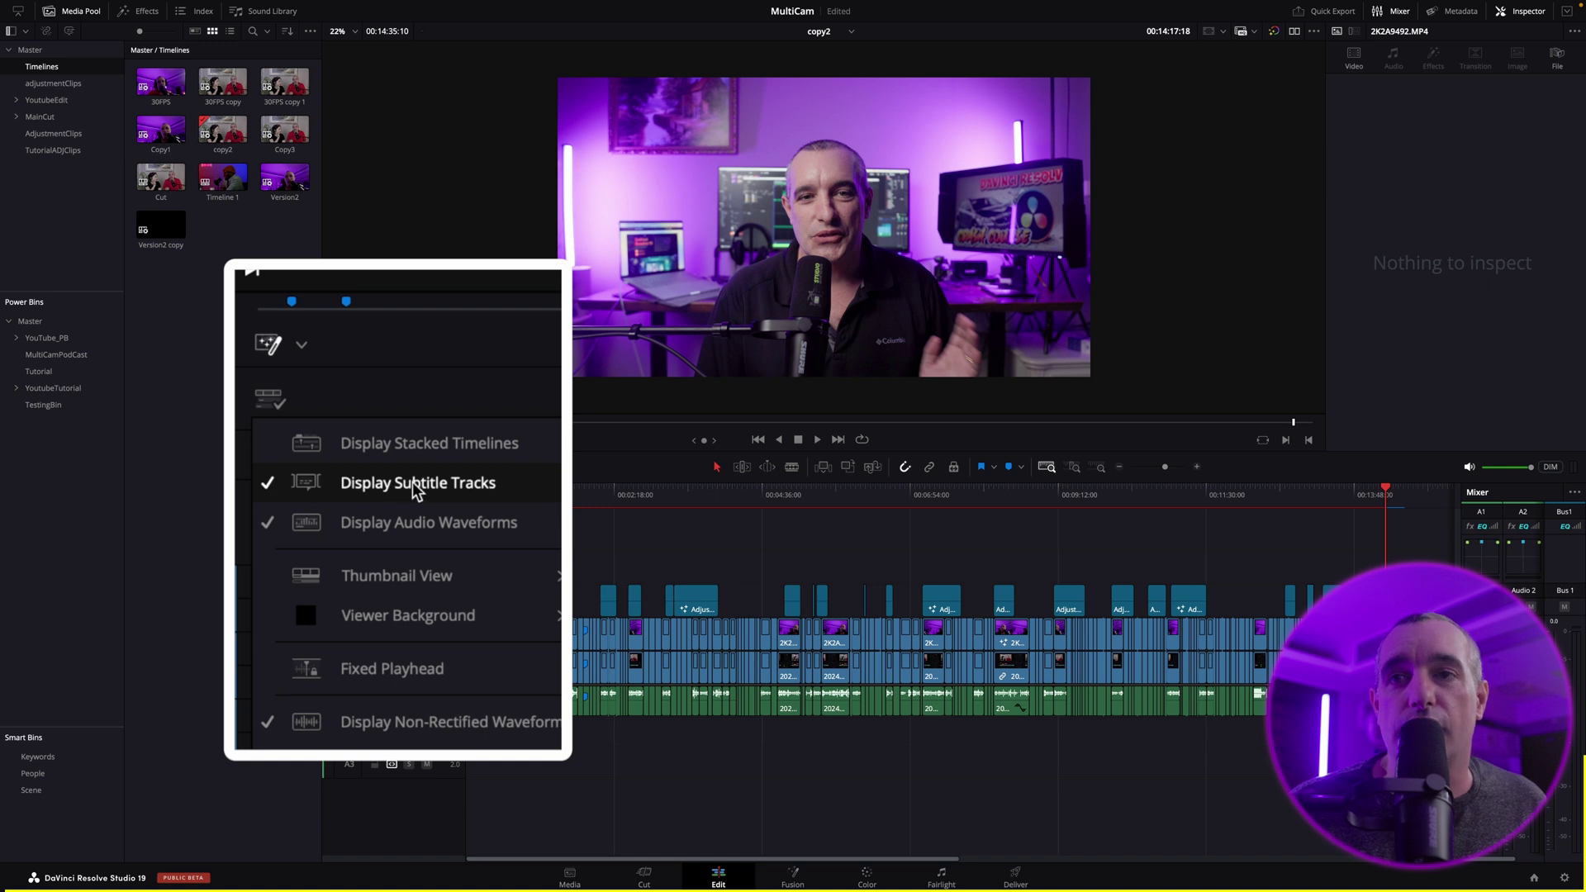
pyautogui.click(466, 528)
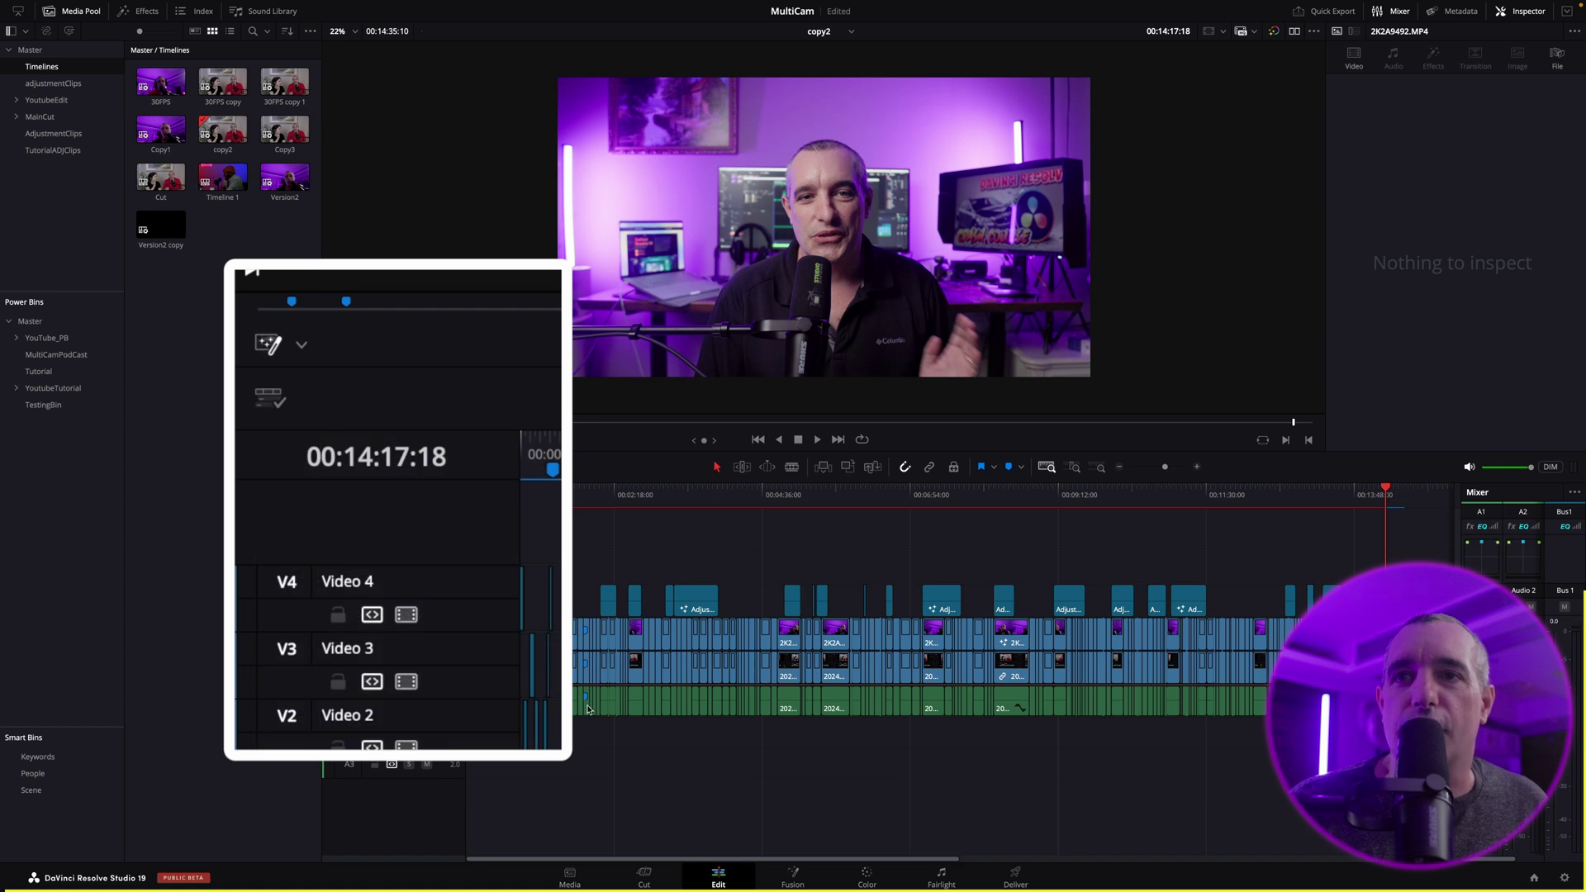
pyautogui.click(281, 398)
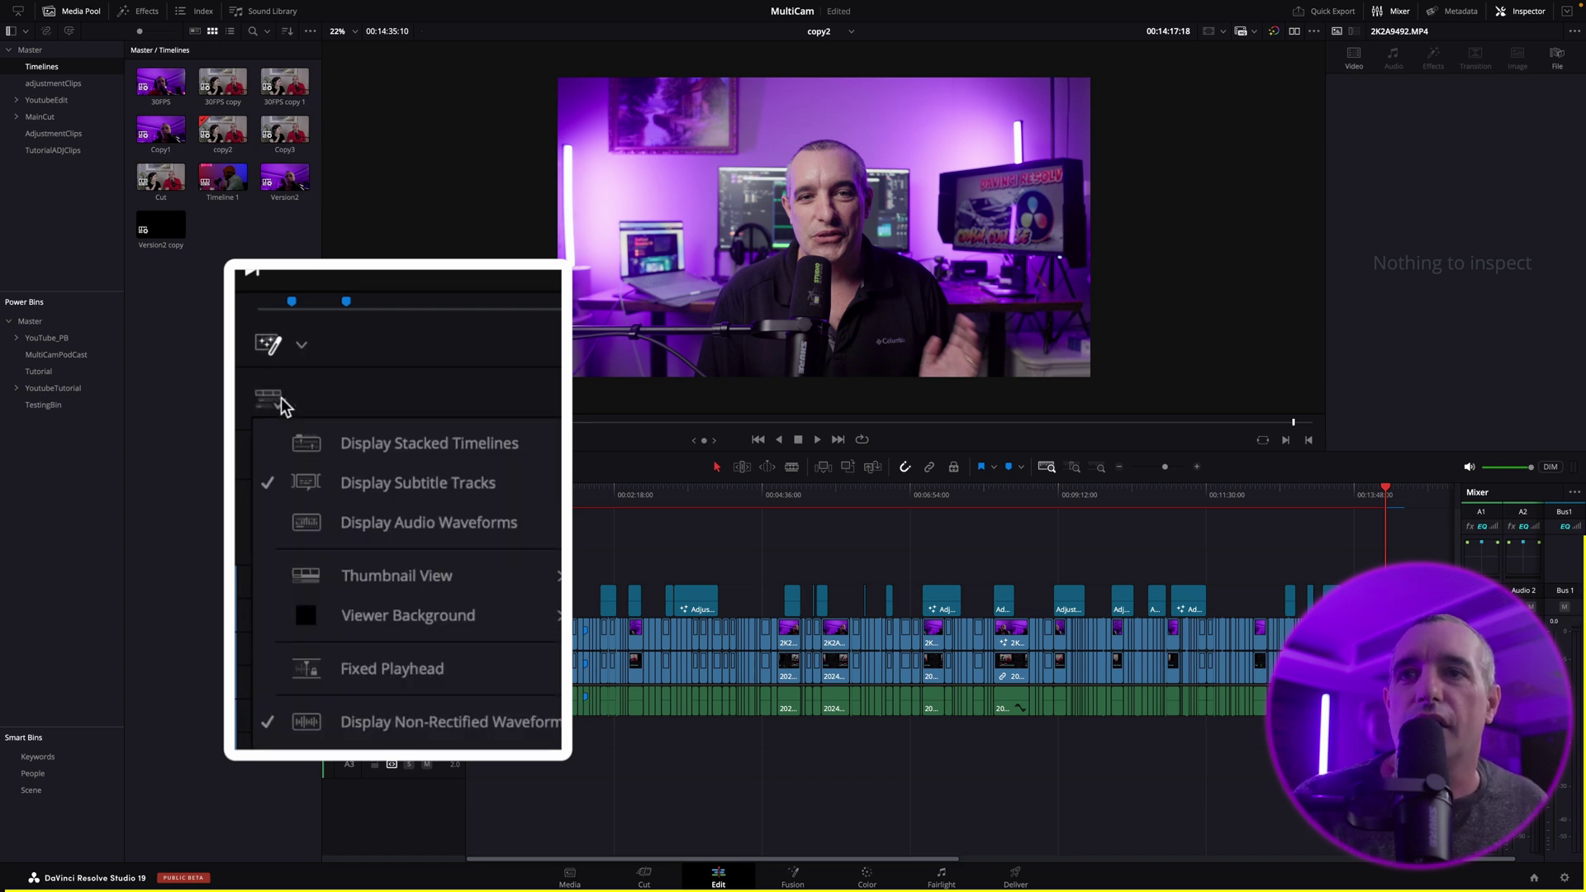
pyautogui.click(322, 522)
# Display stacked timelines and switch through Version2 copy, Copy1 and copy2 before returning to Version2 copy.
pyautogui.click(261, 400)
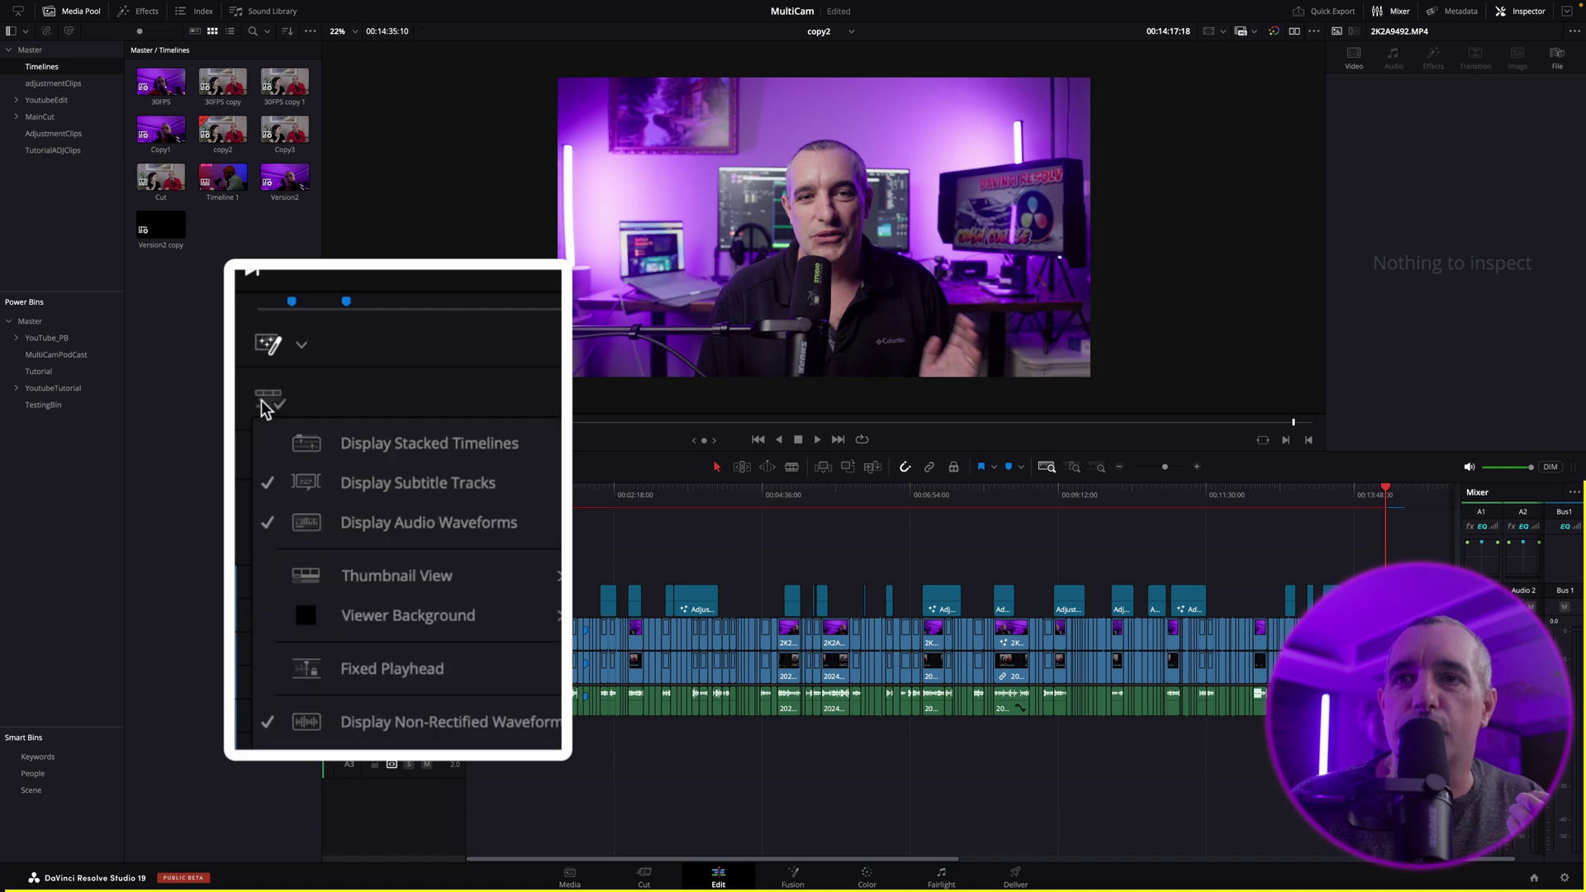
pyautogui.click(388, 454)
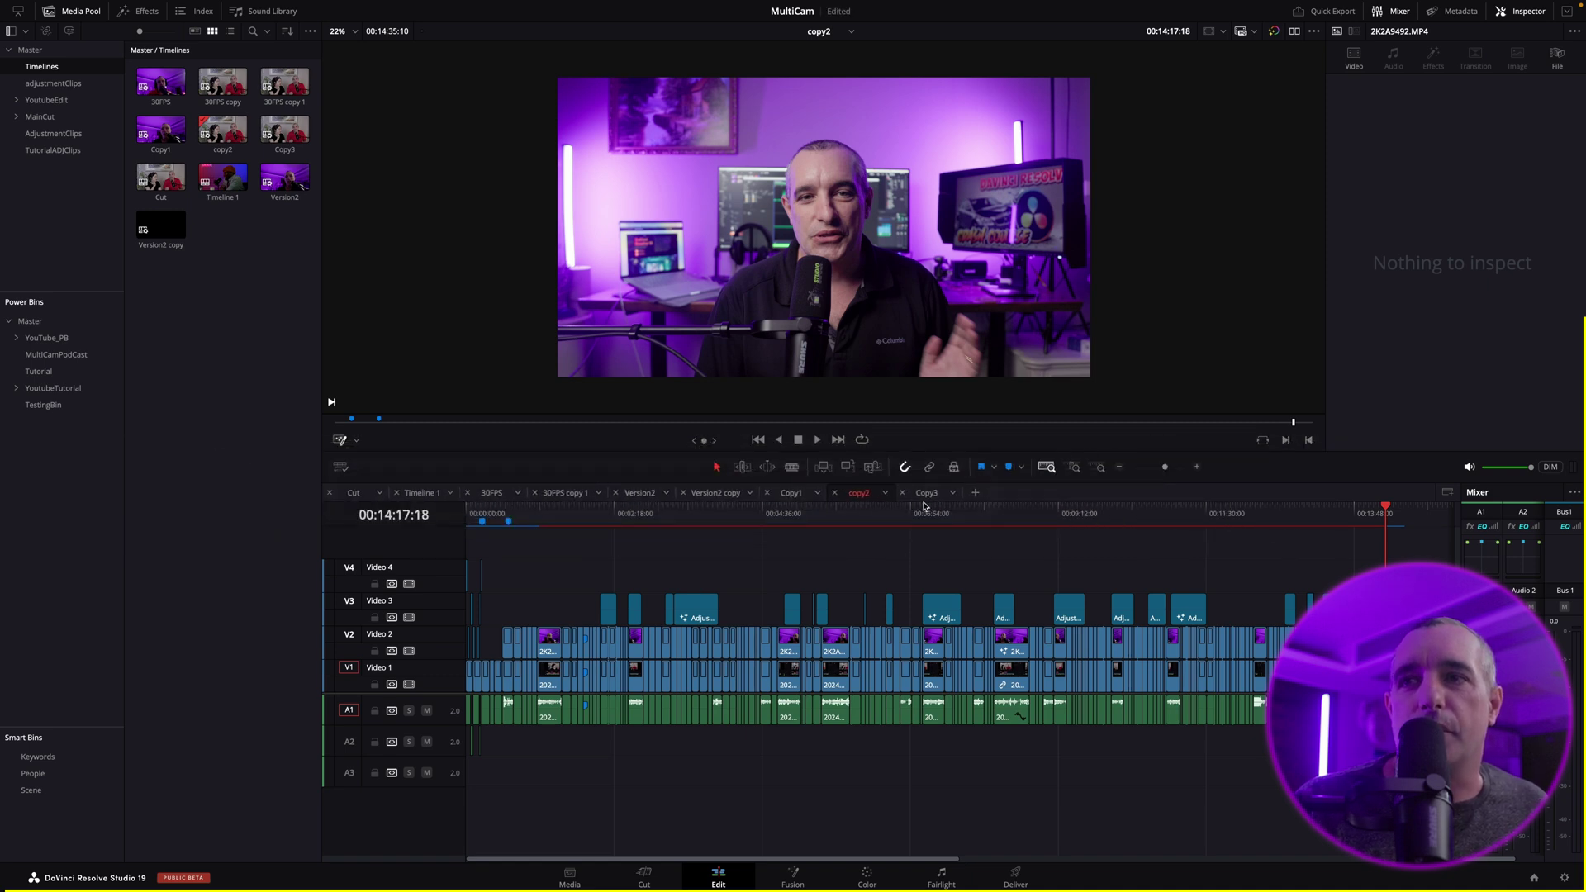
pyautogui.click(733, 493)
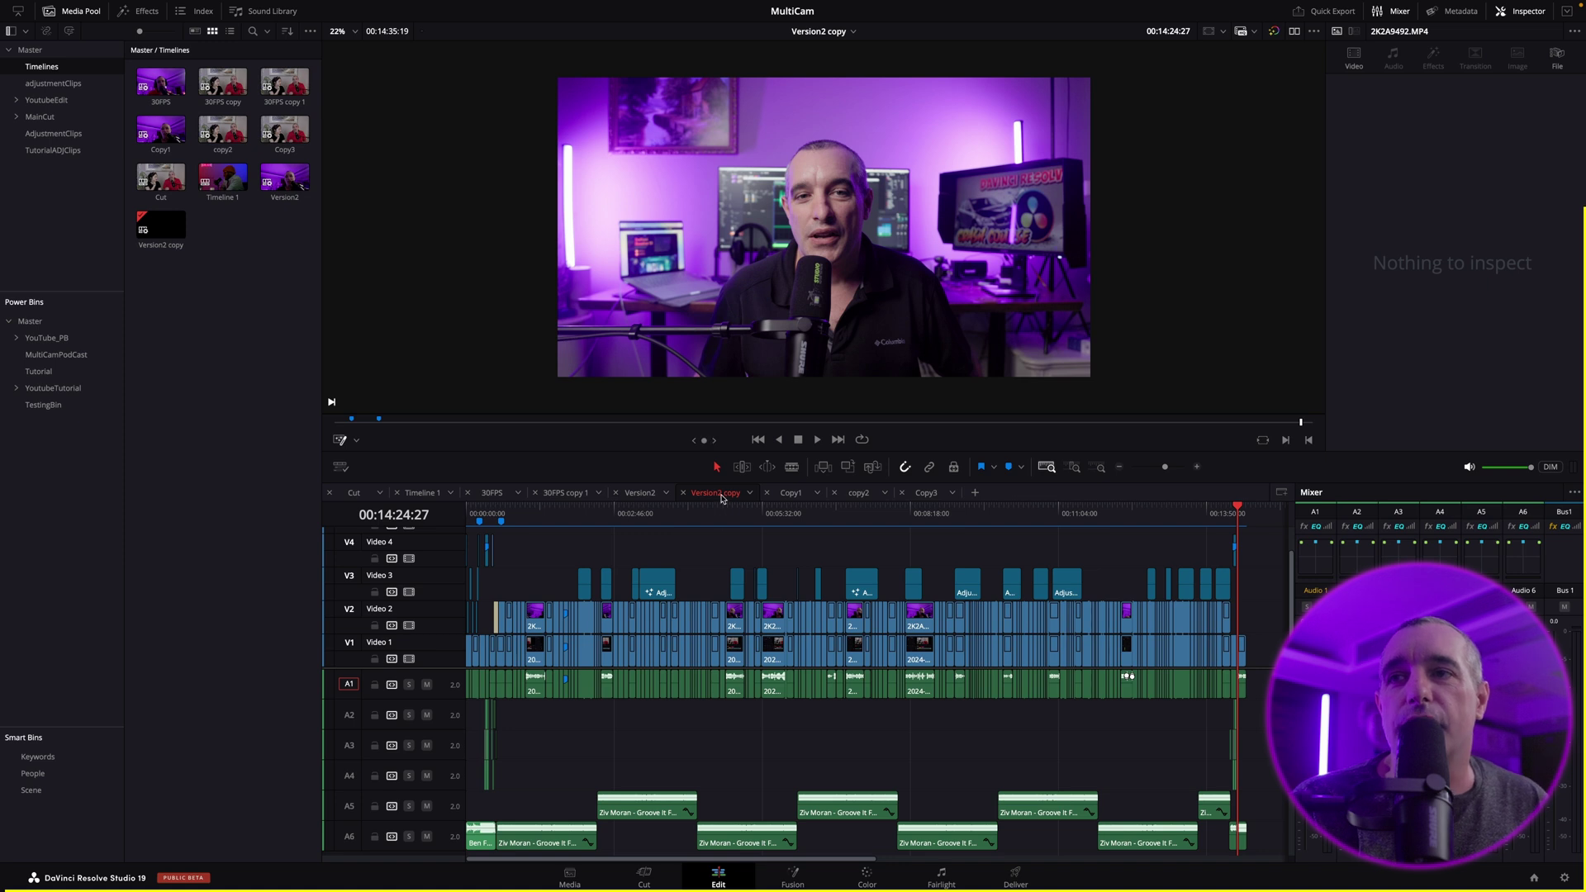
pyautogui.click(791, 493)
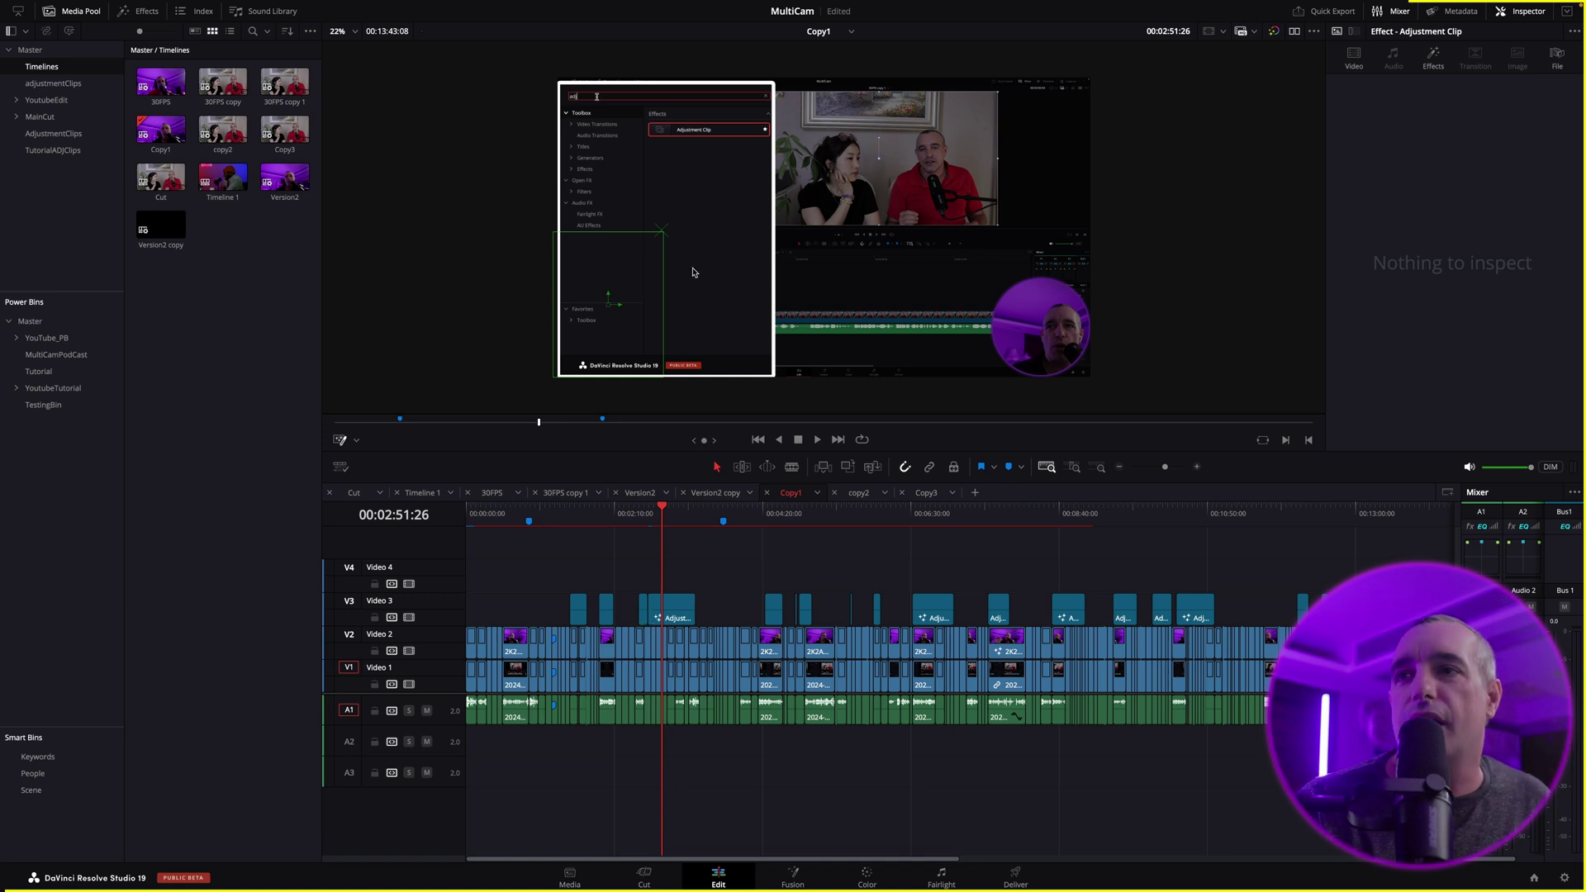
pyautogui.click(860, 493)
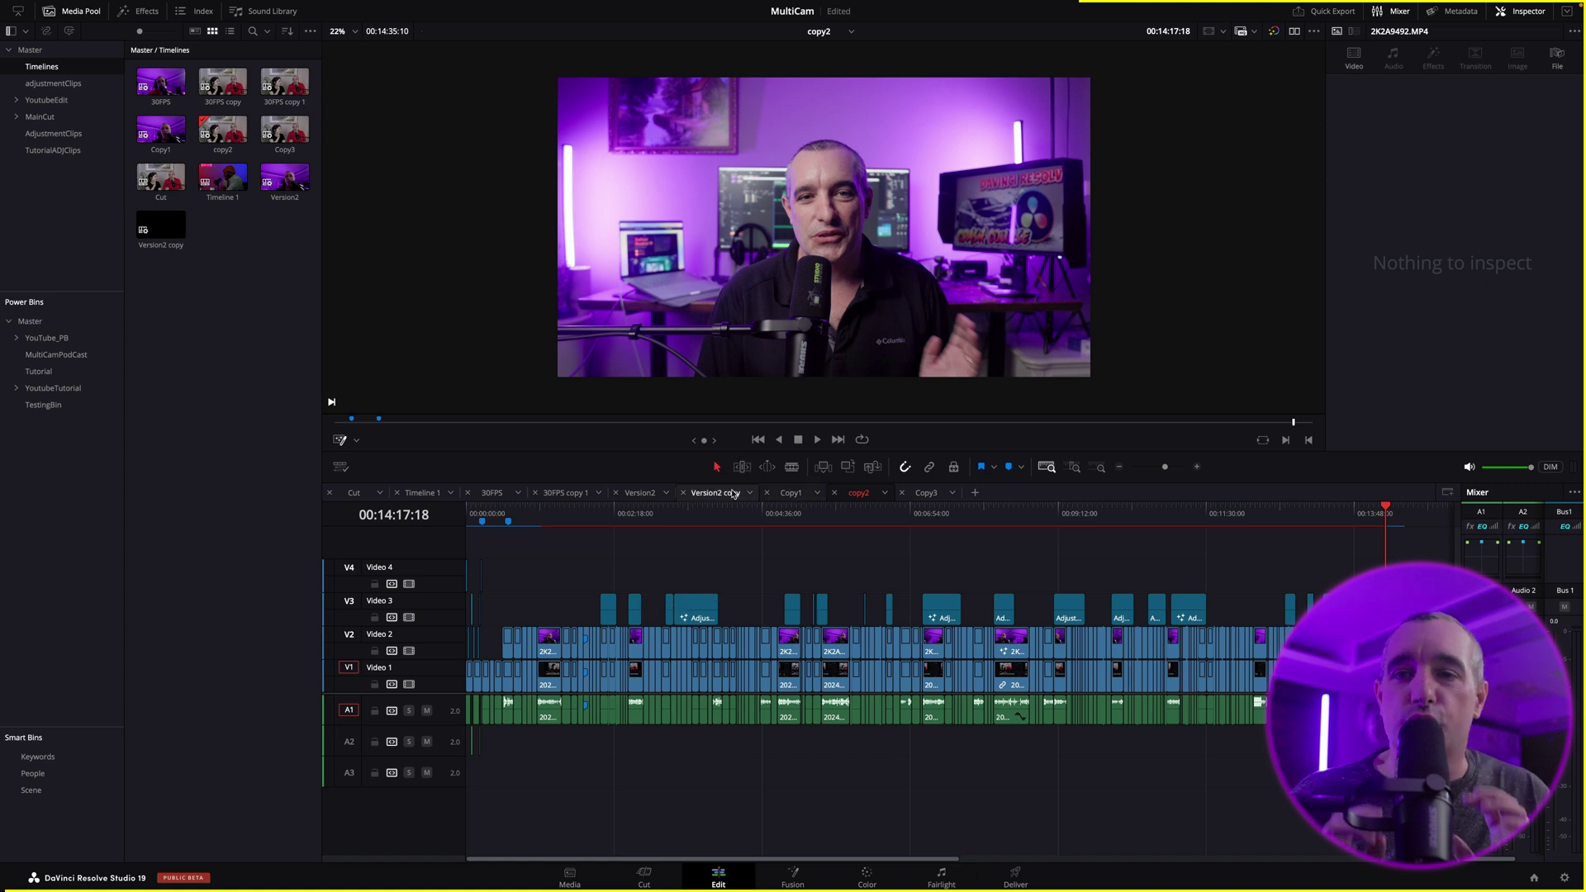
pyautogui.click(716, 493)
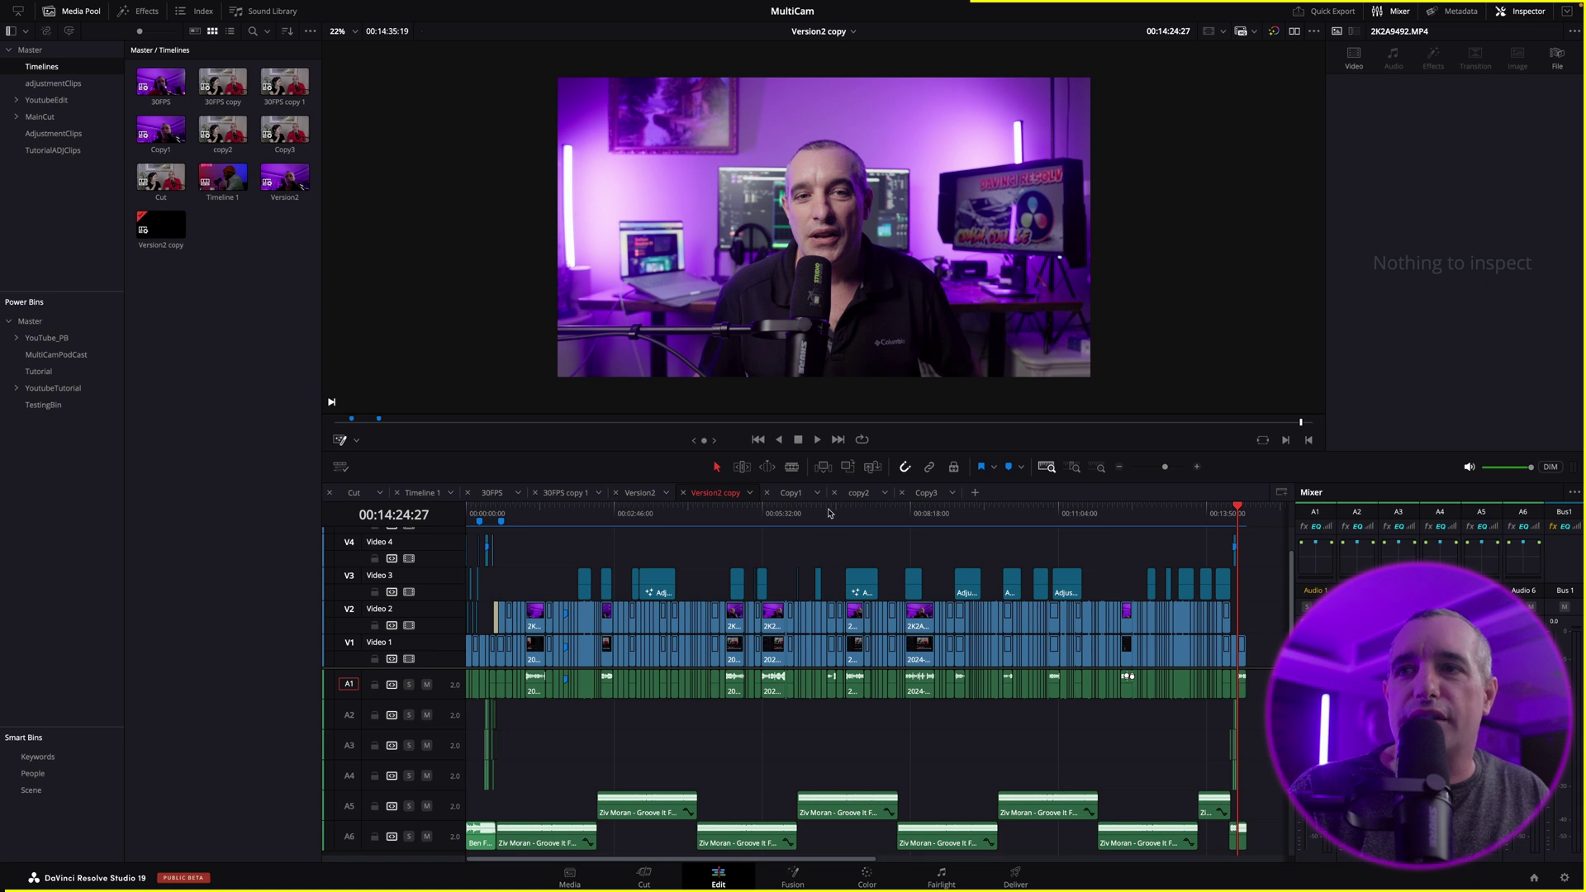
# Mark an in point at 00:04:05:29 and an out point at 00:04:44:20 on the Version2 copy timeline.
pyautogui.click(686, 513)
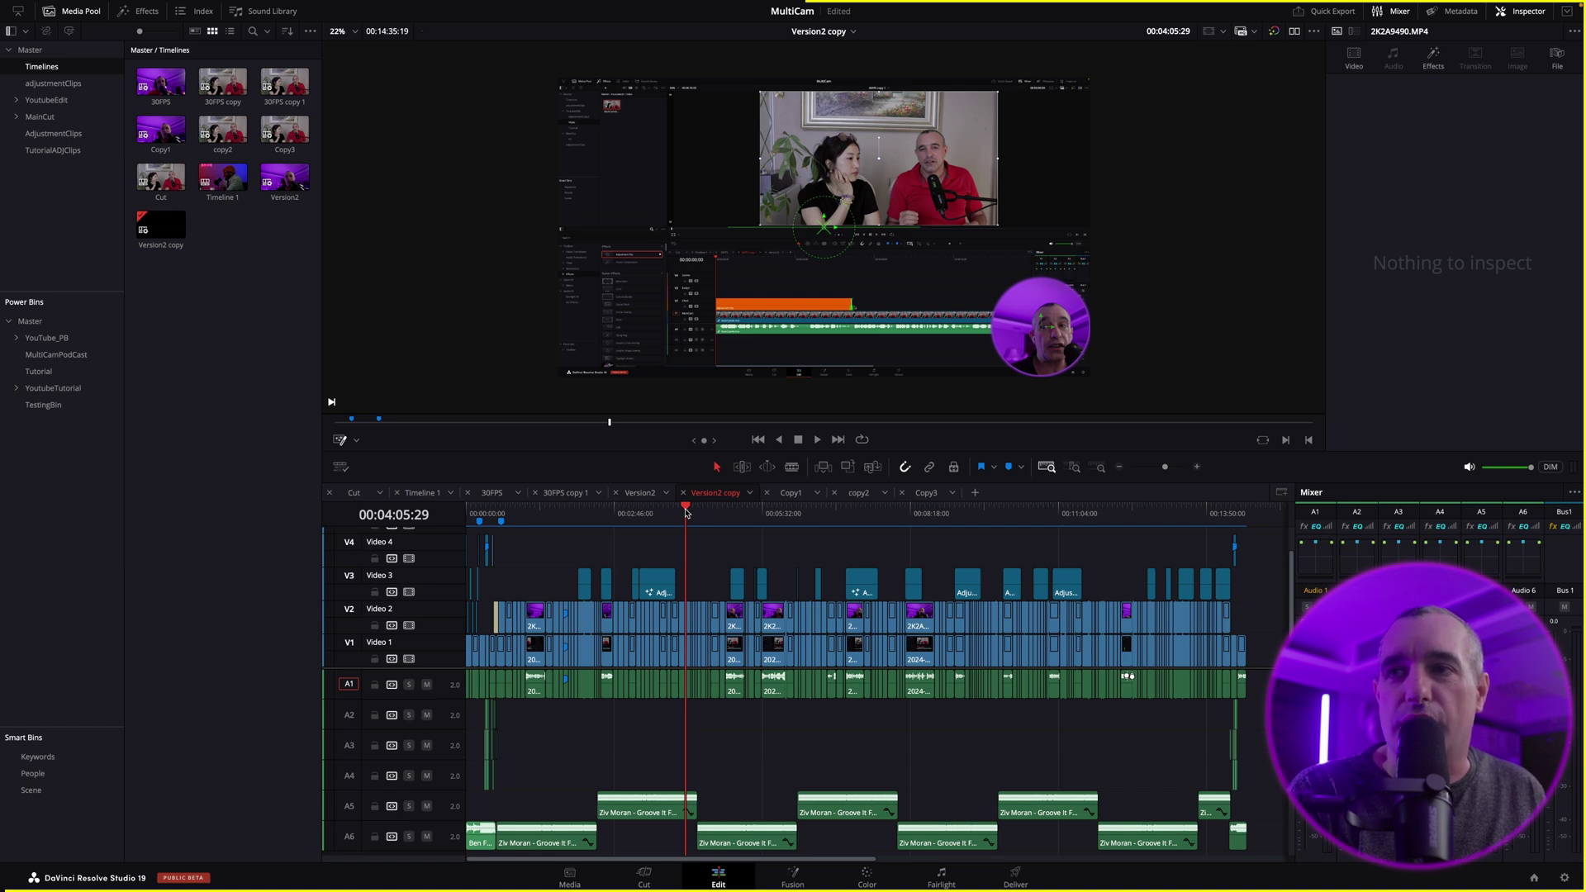
pyautogui.press('i')
pyautogui.click(719, 513)
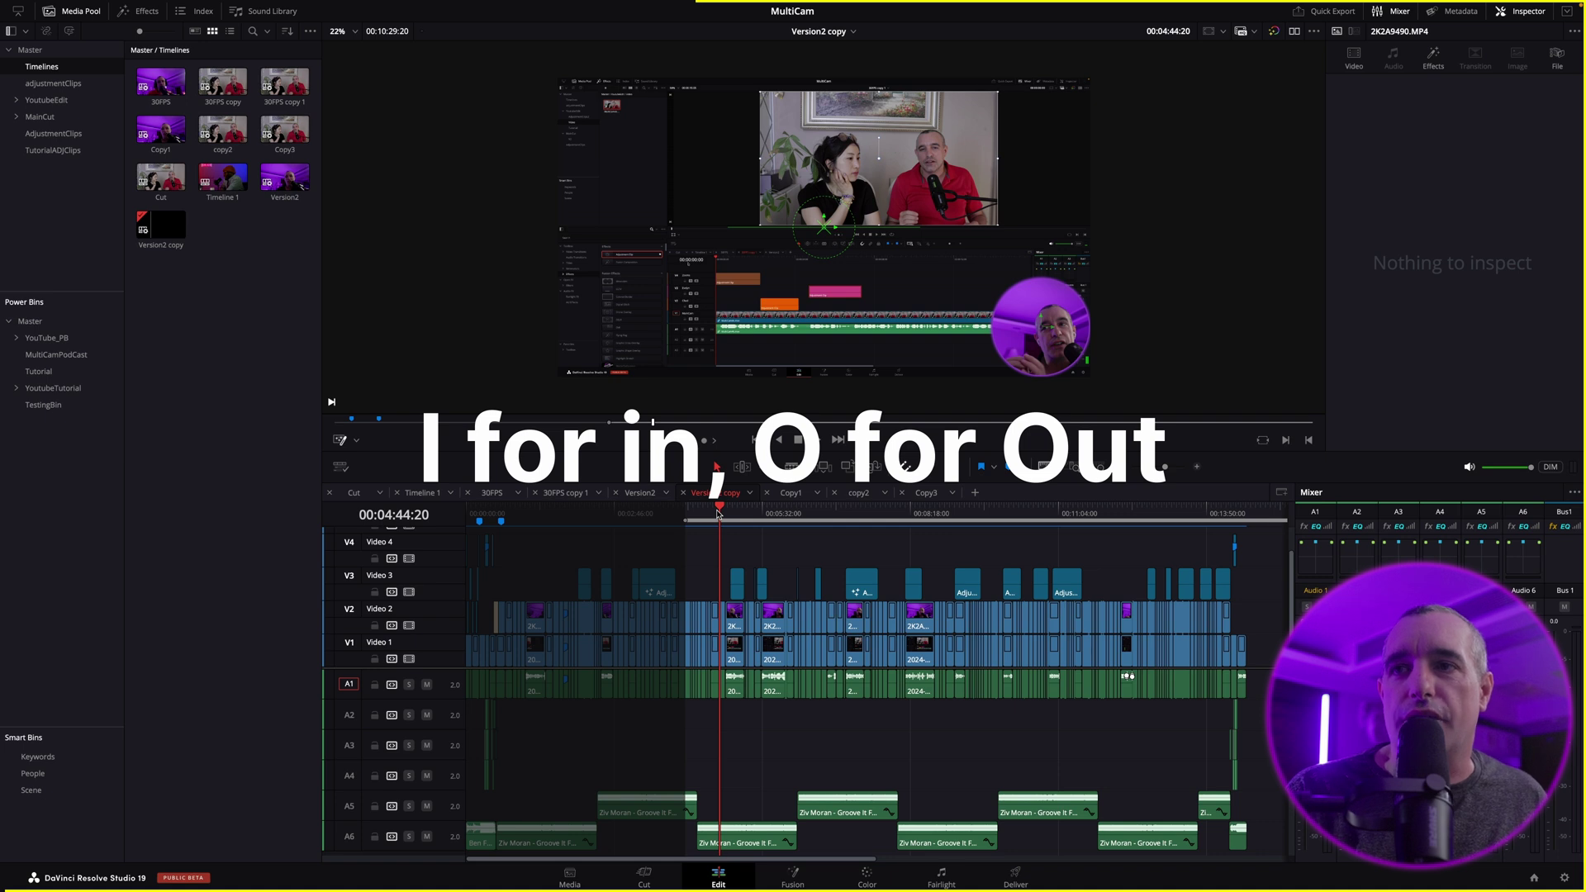
pyautogui.press('o')
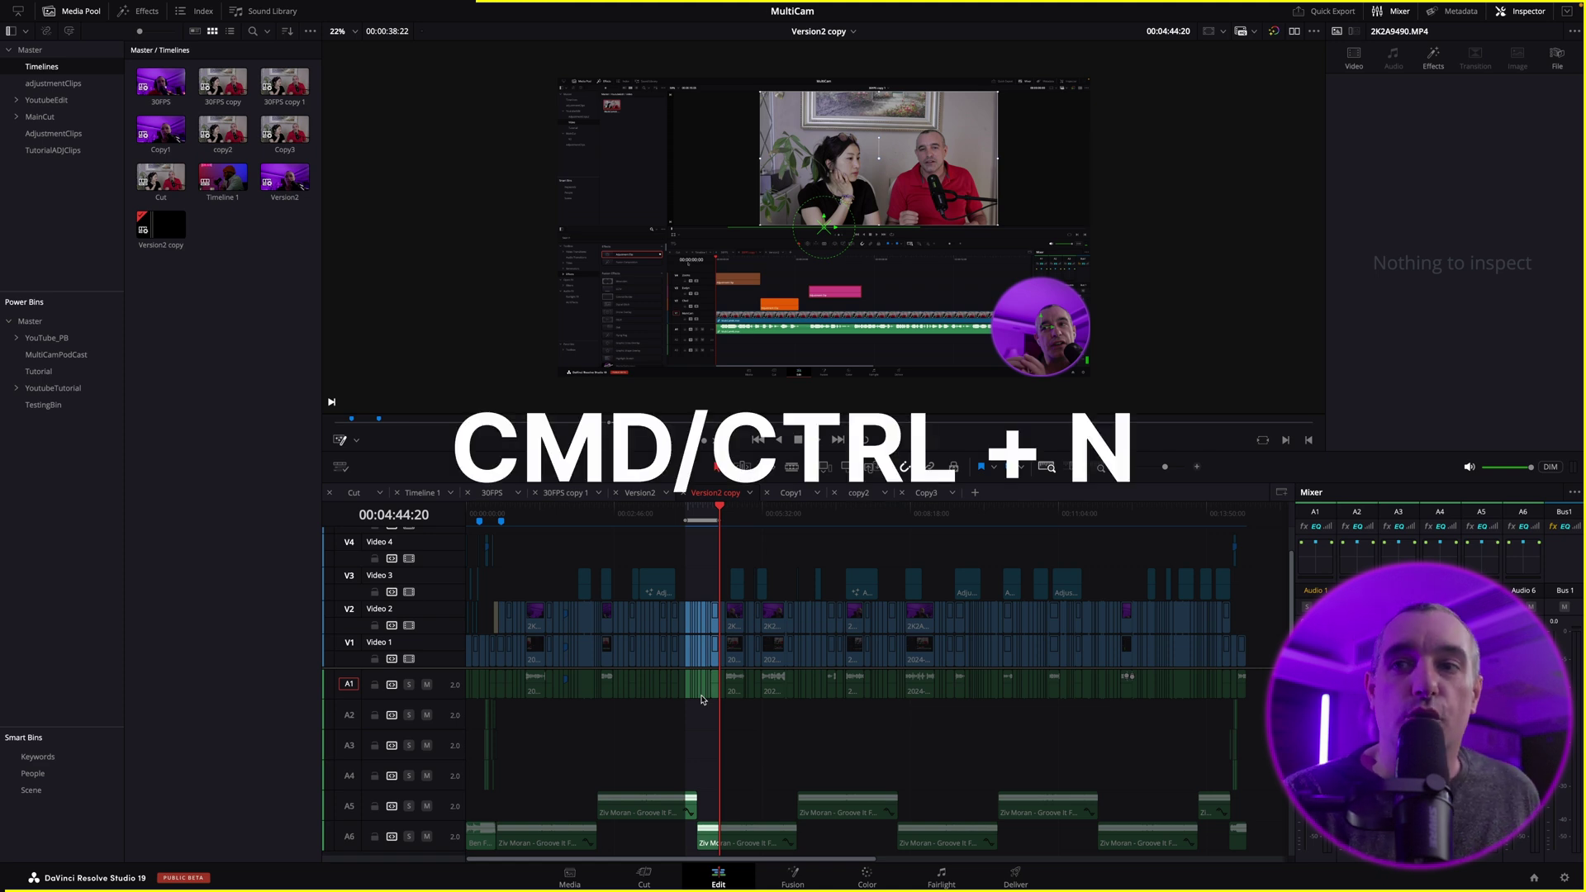
# Create an empty timeline named Shorts with vertical resolution, using custom settings instead of the project settings.
pyautogui.hotkey('ctrl', 'n')
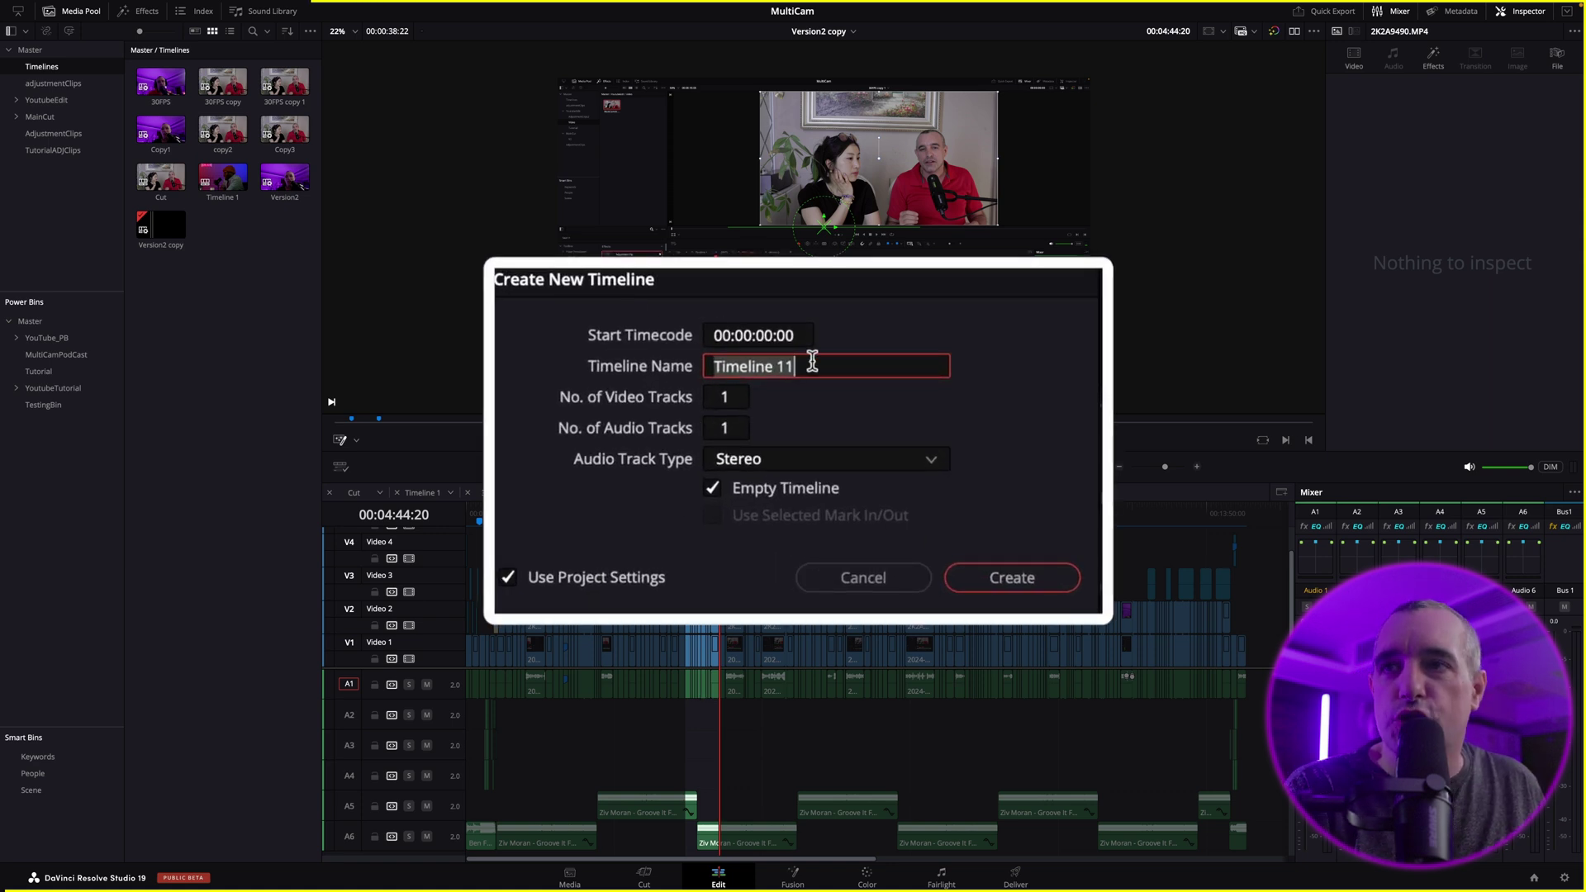
pyautogui.write('Shorts')
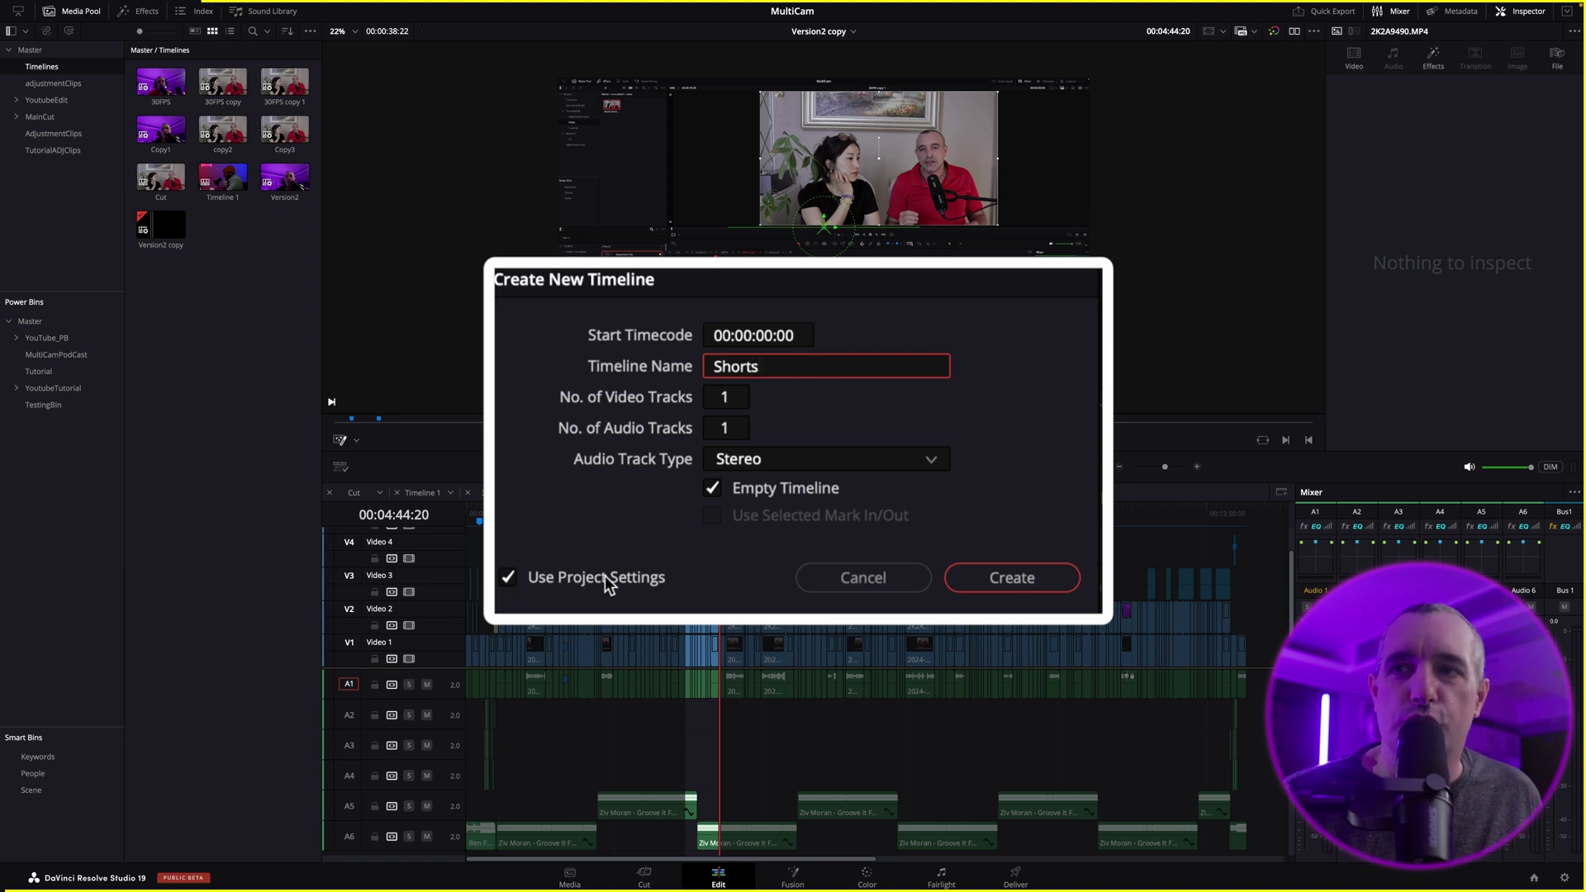
pyautogui.click(508, 578)
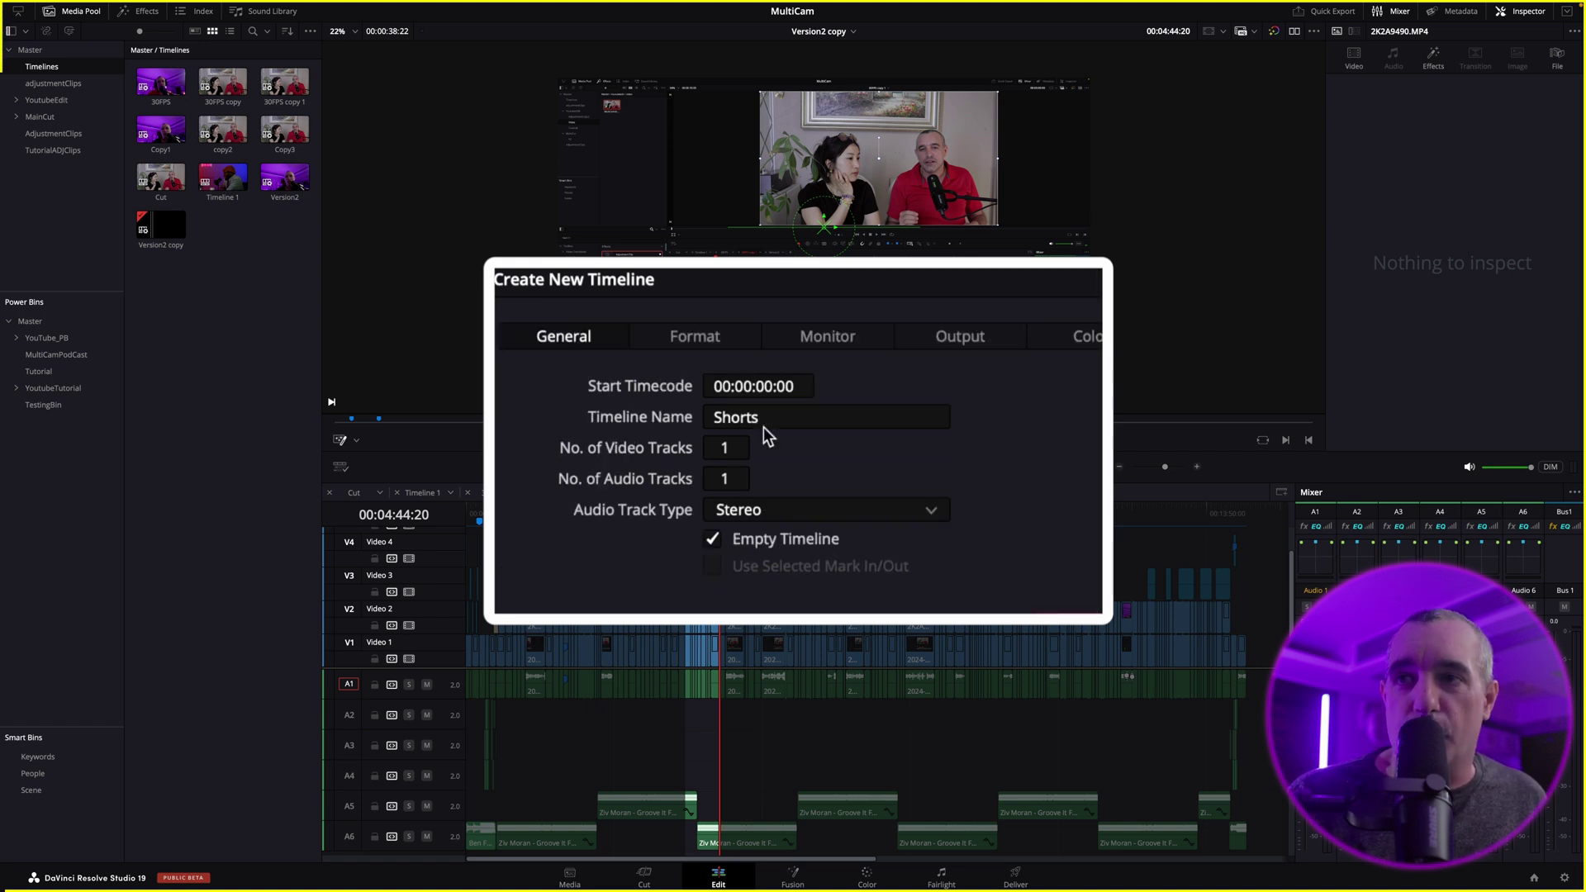
pyautogui.click(695, 336)
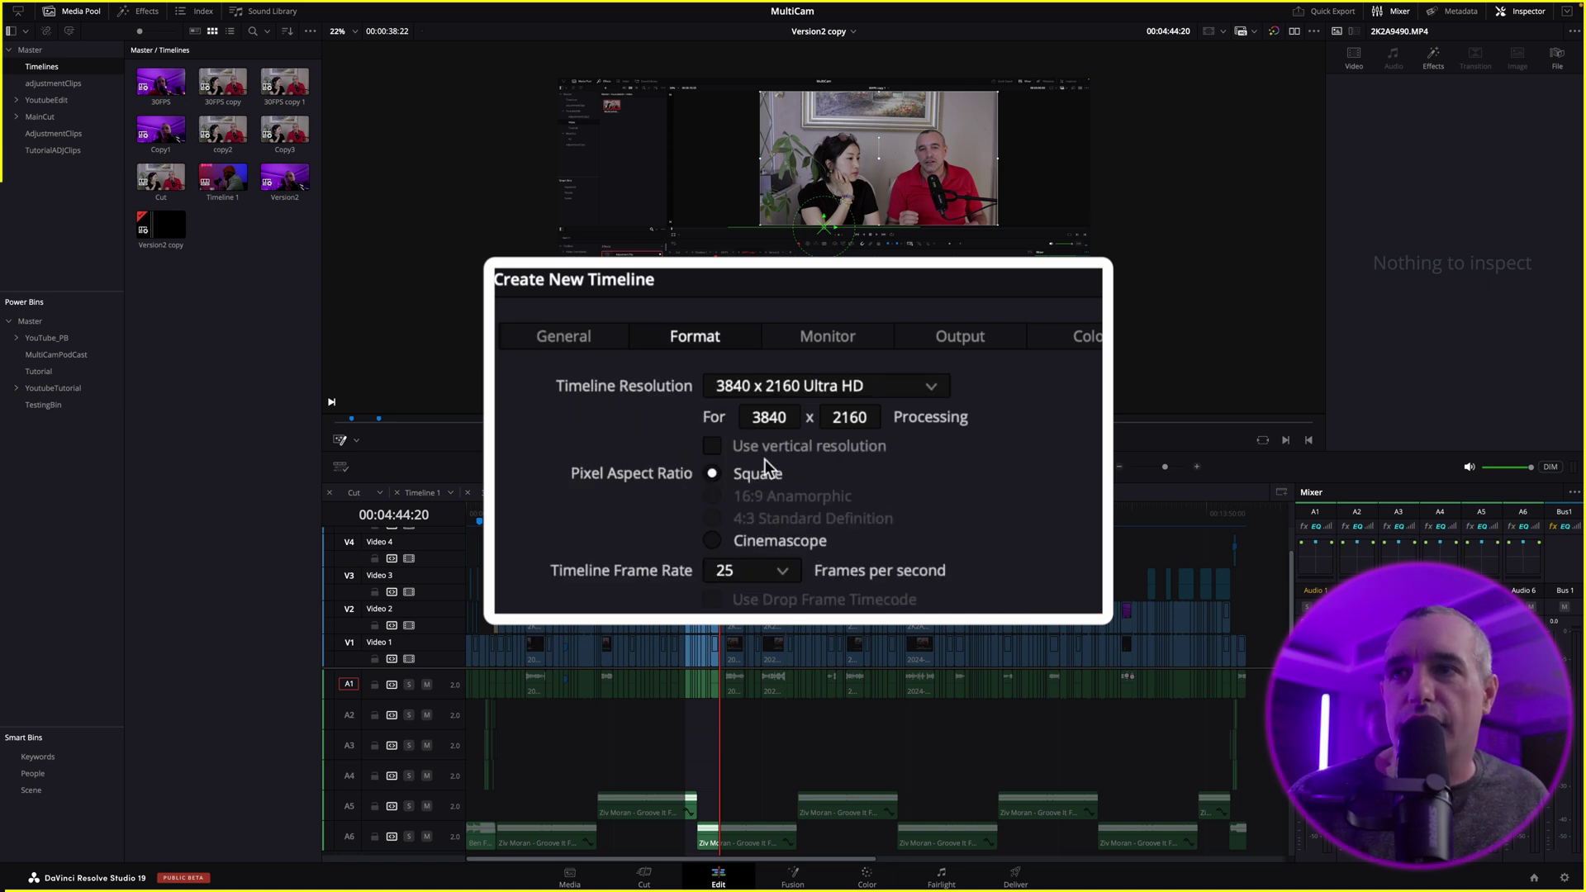
pyautogui.click(711, 446)
pyautogui.press('Return')
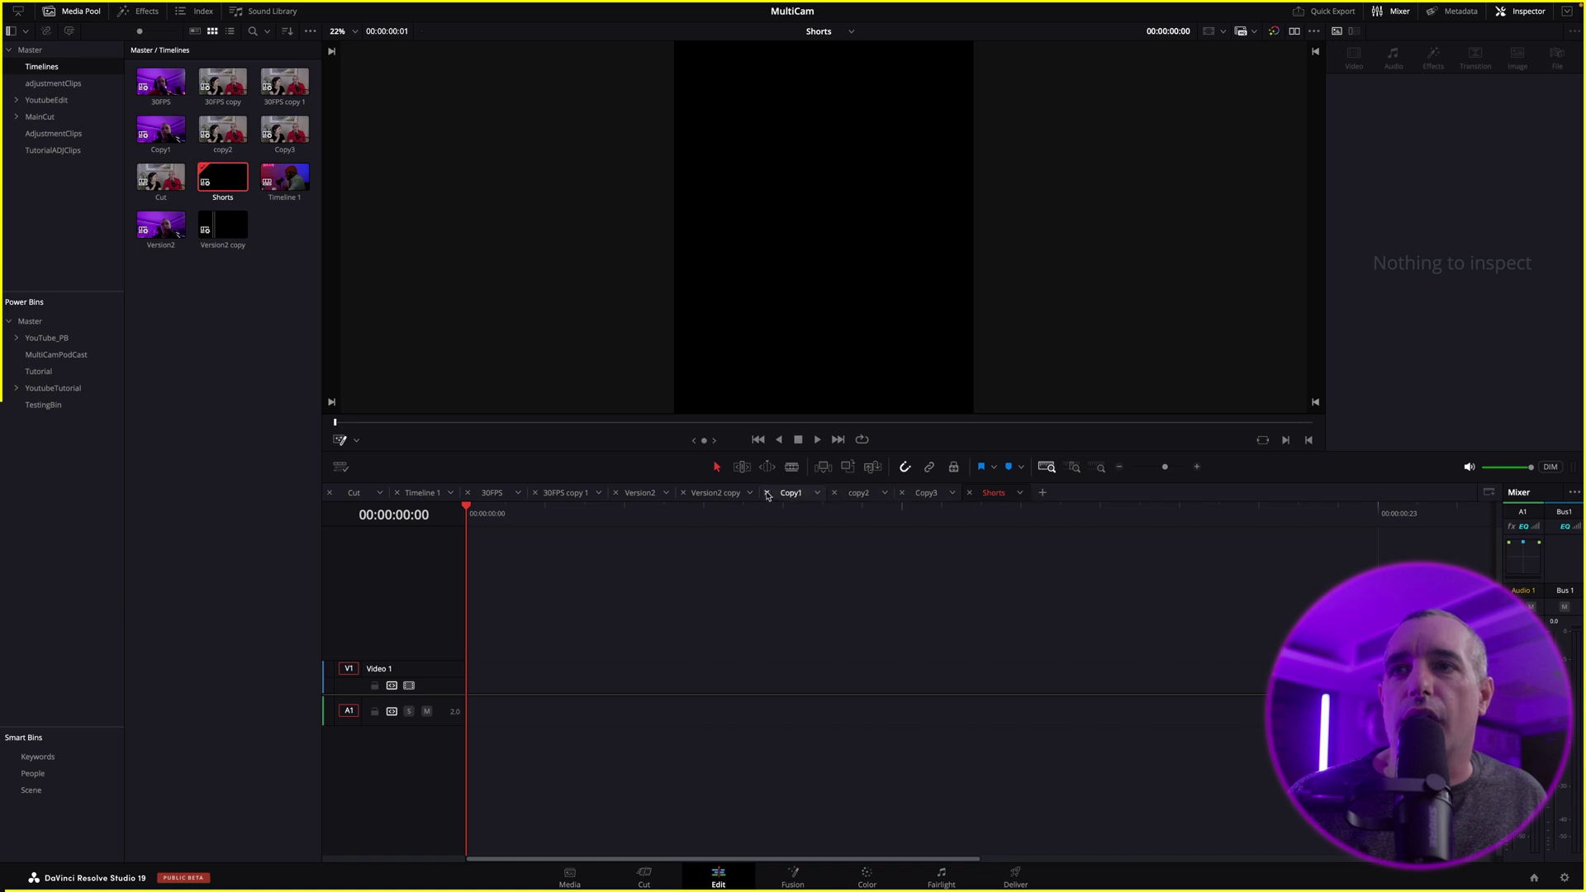
# Copy the Video 1, Video 2 and A1 clips within the marked range of Version2 copy into the Shorts timeline.
pyautogui.click(707, 493)
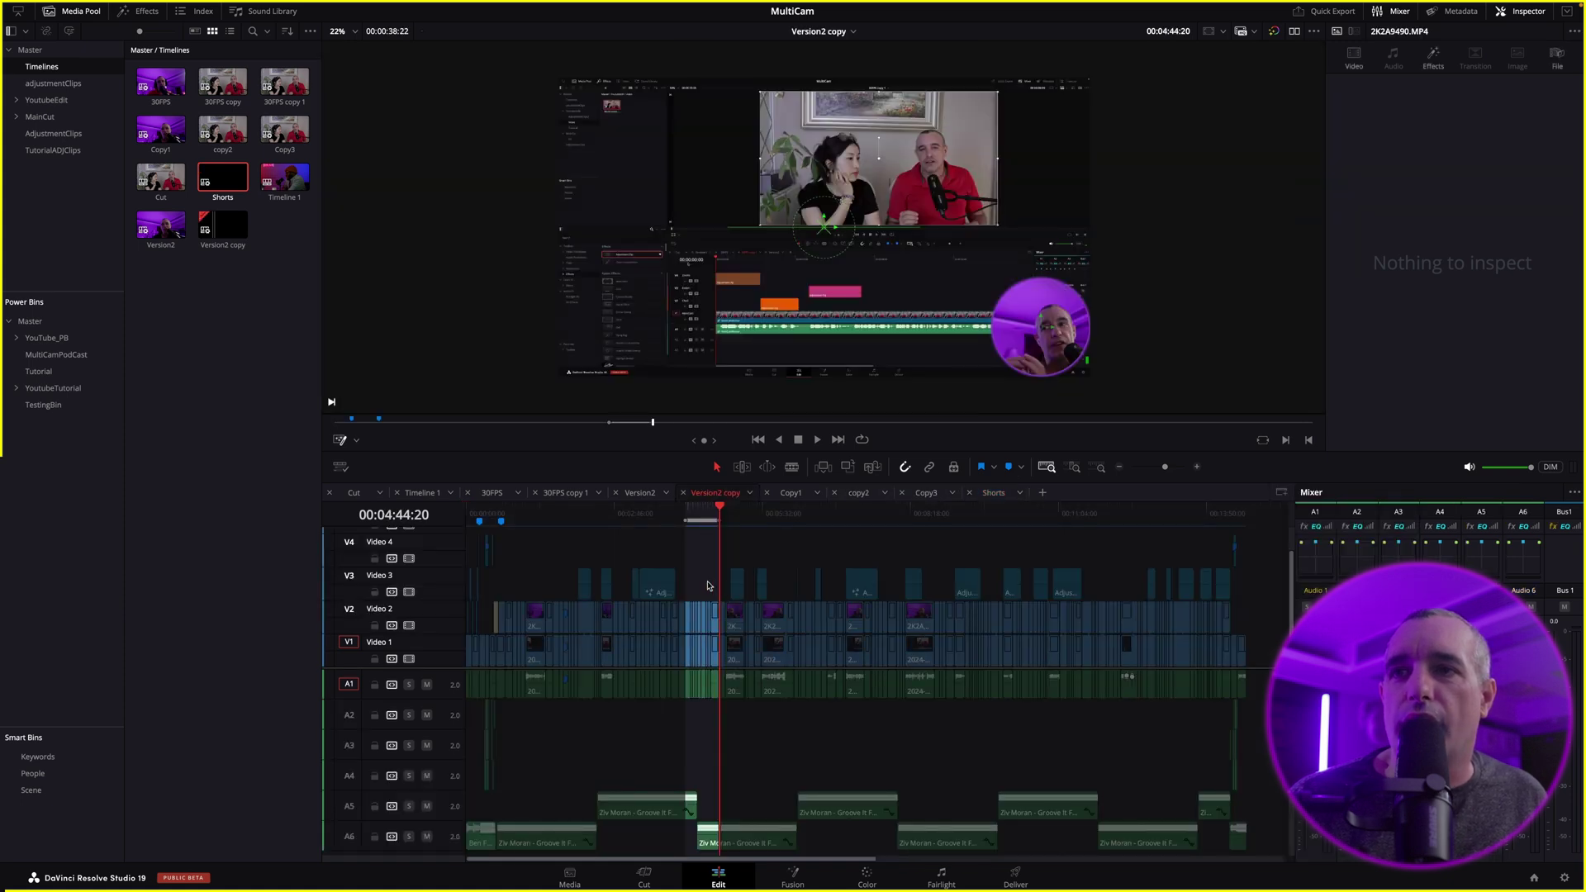
pyautogui.moveTo(689, 570); pyautogui.dragTo(715, 625)
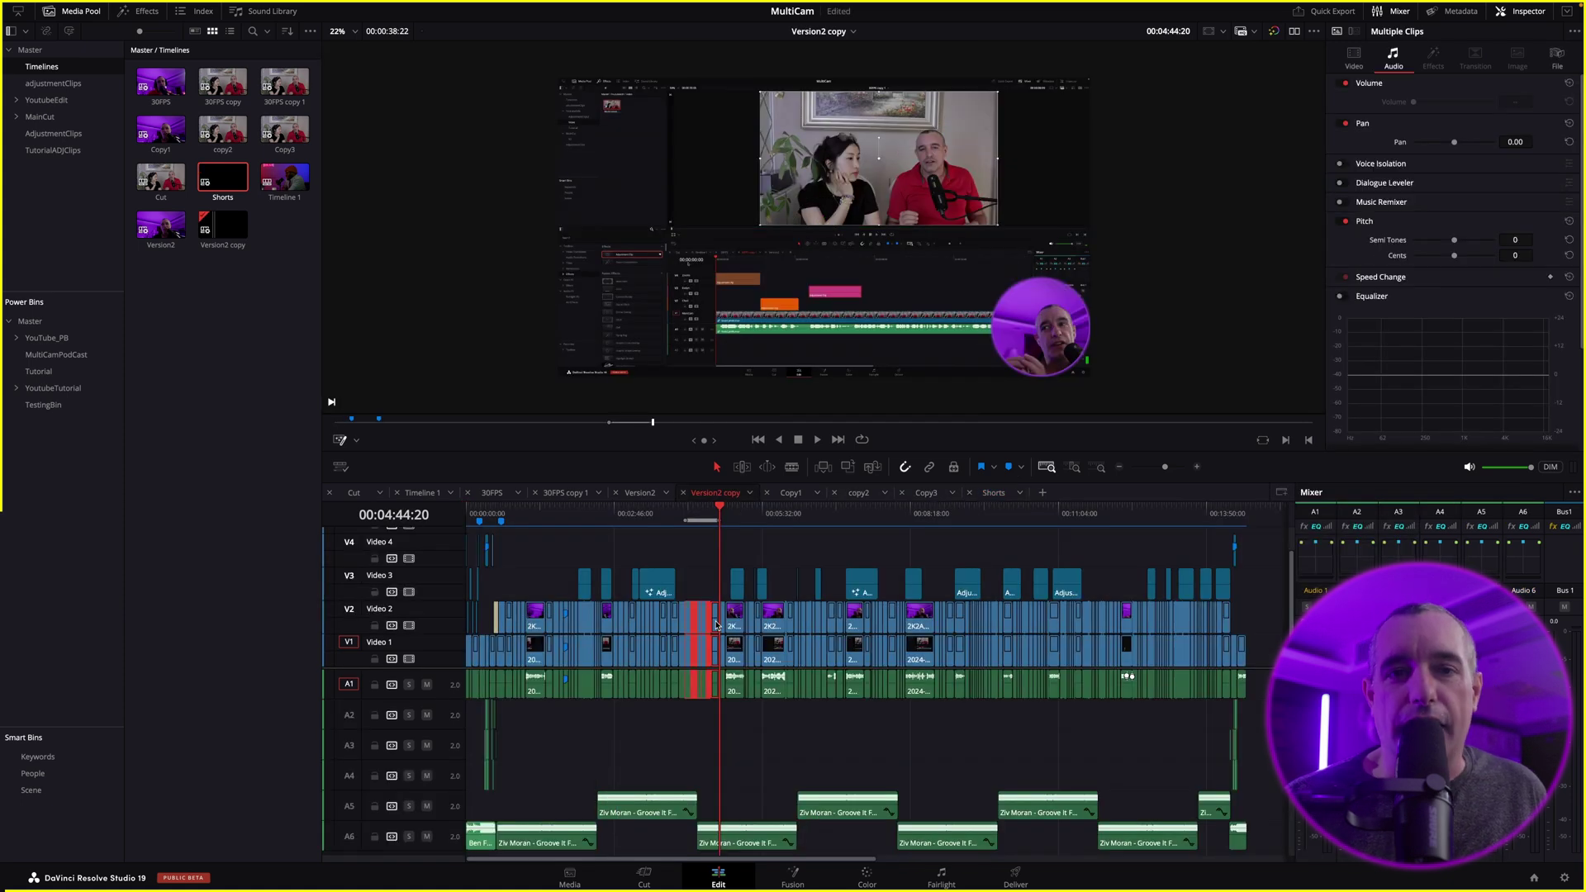
pyautogui.click(994, 493)
pyautogui.hotkey('ctrl', 'v')
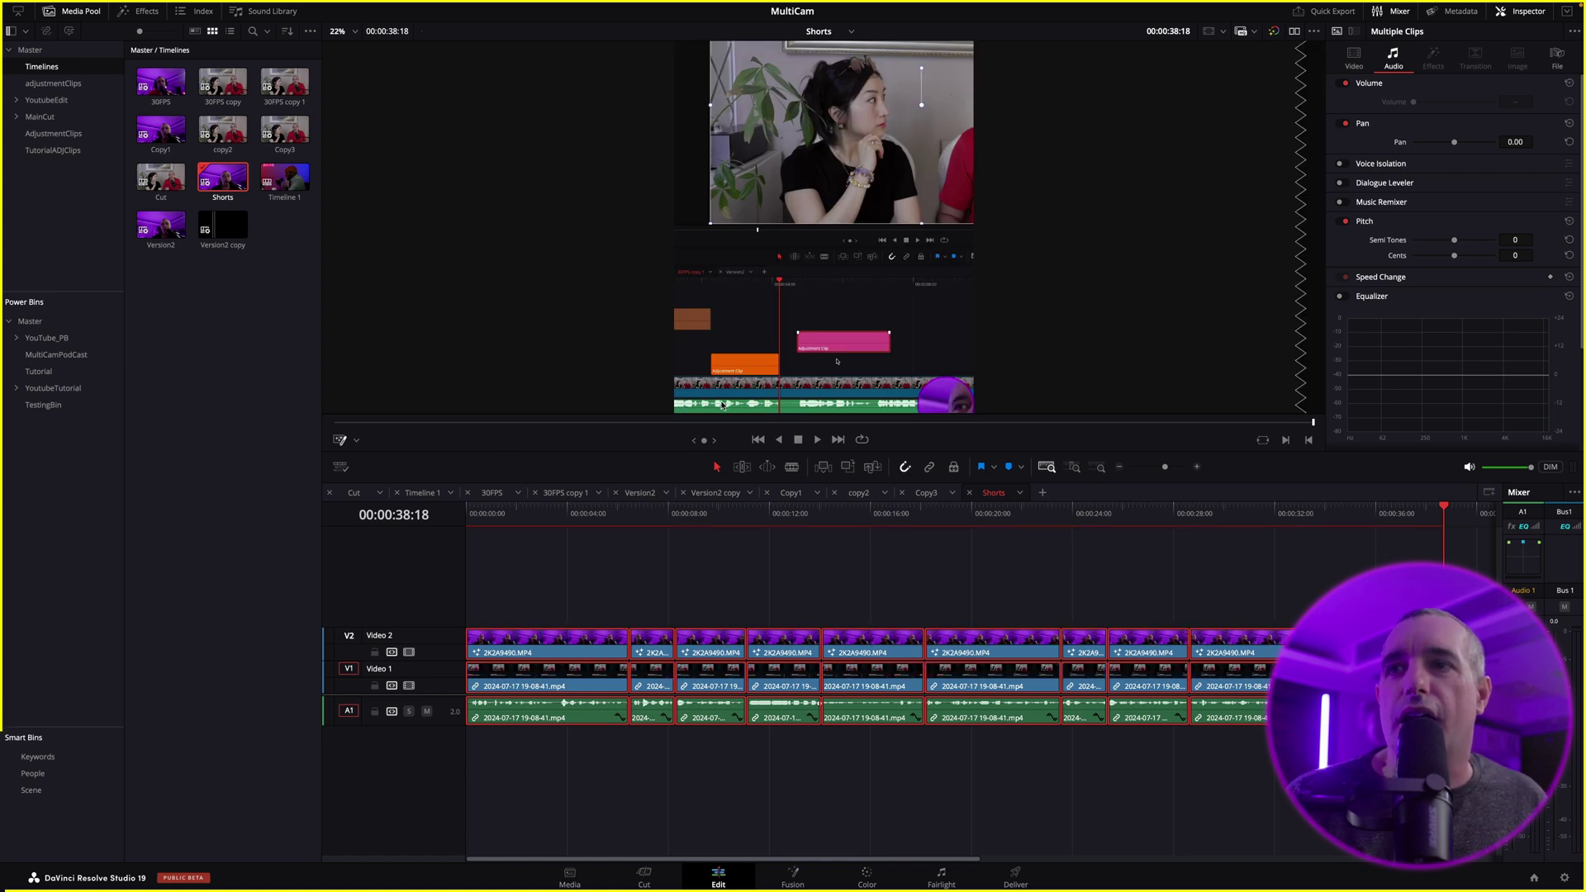
pyautogui.click(1065, 616)
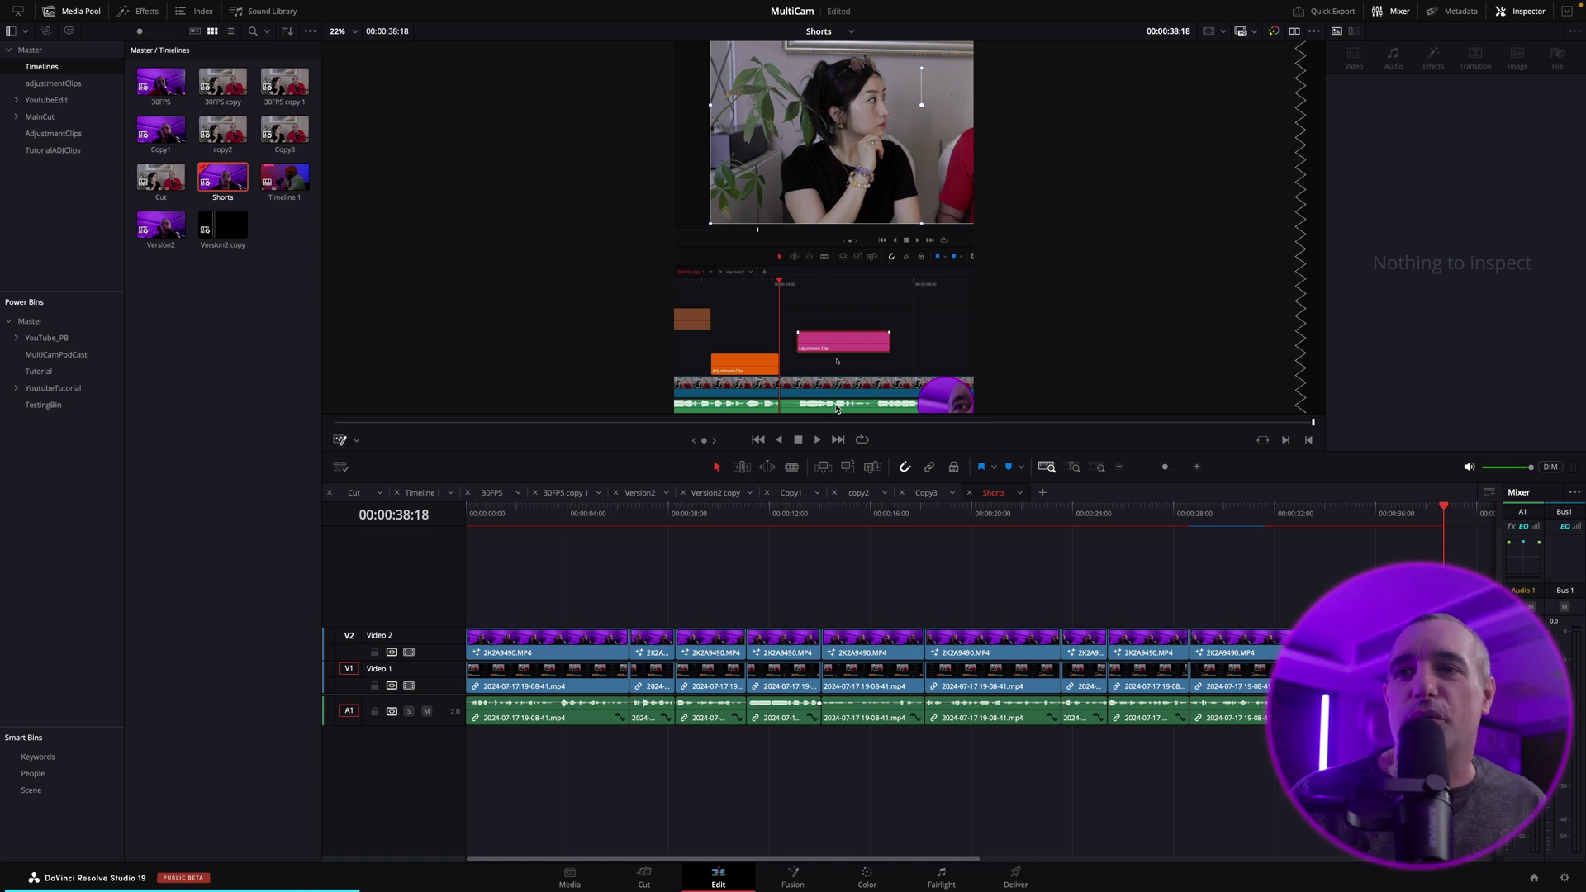
# Return to the Version2 copy timeline, enable Dynamic Project Switching in the Project Manager and open the PowerBins project.
pyautogui.click(714, 492)
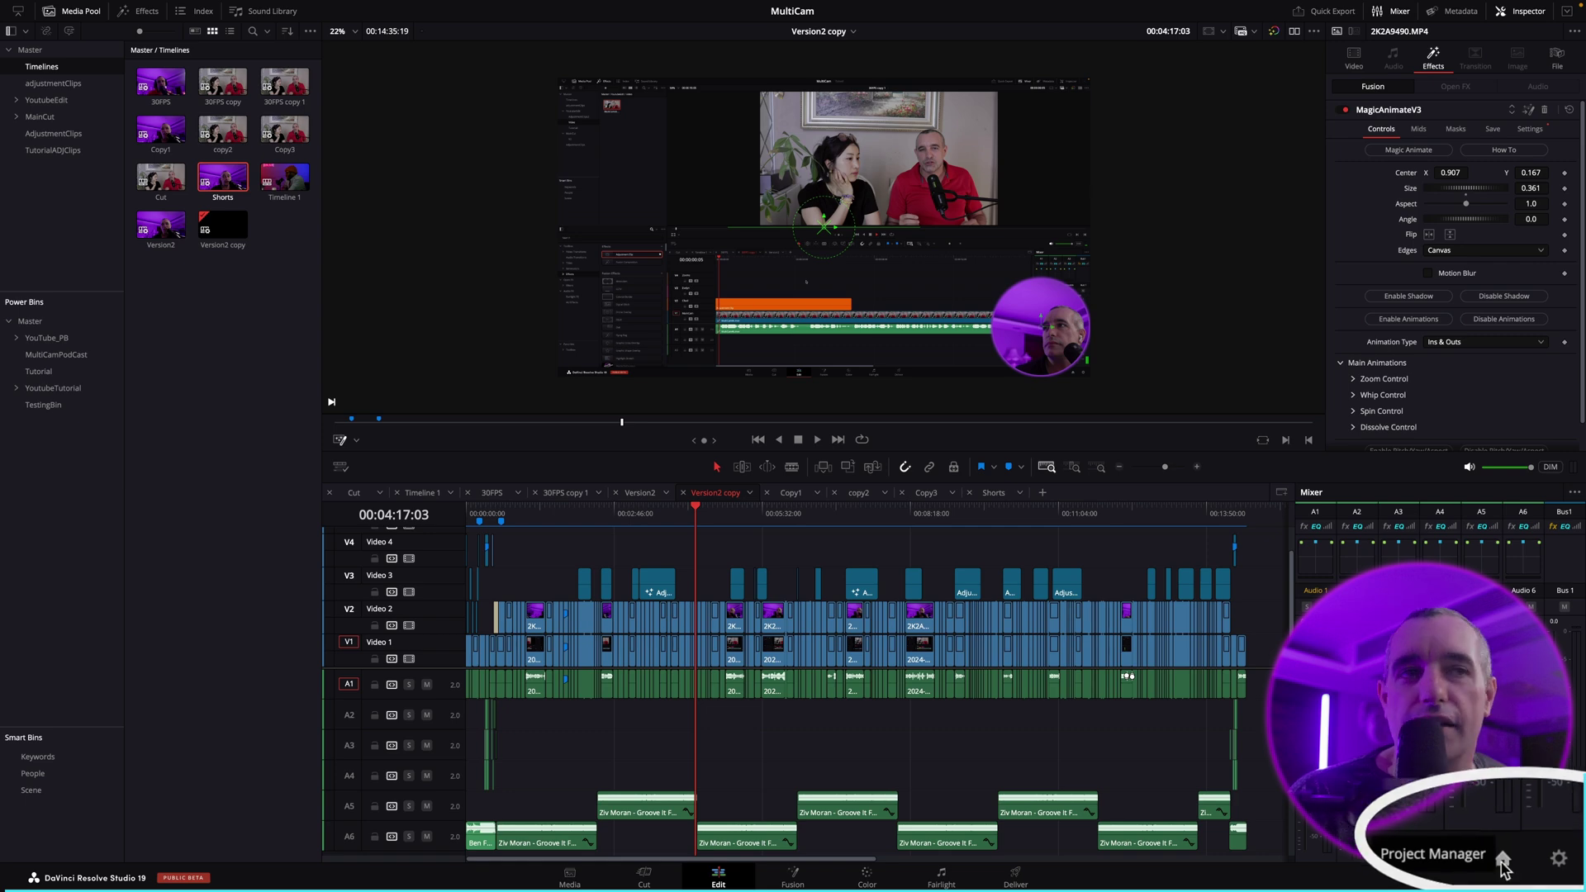
pyautogui.click(1534, 878)
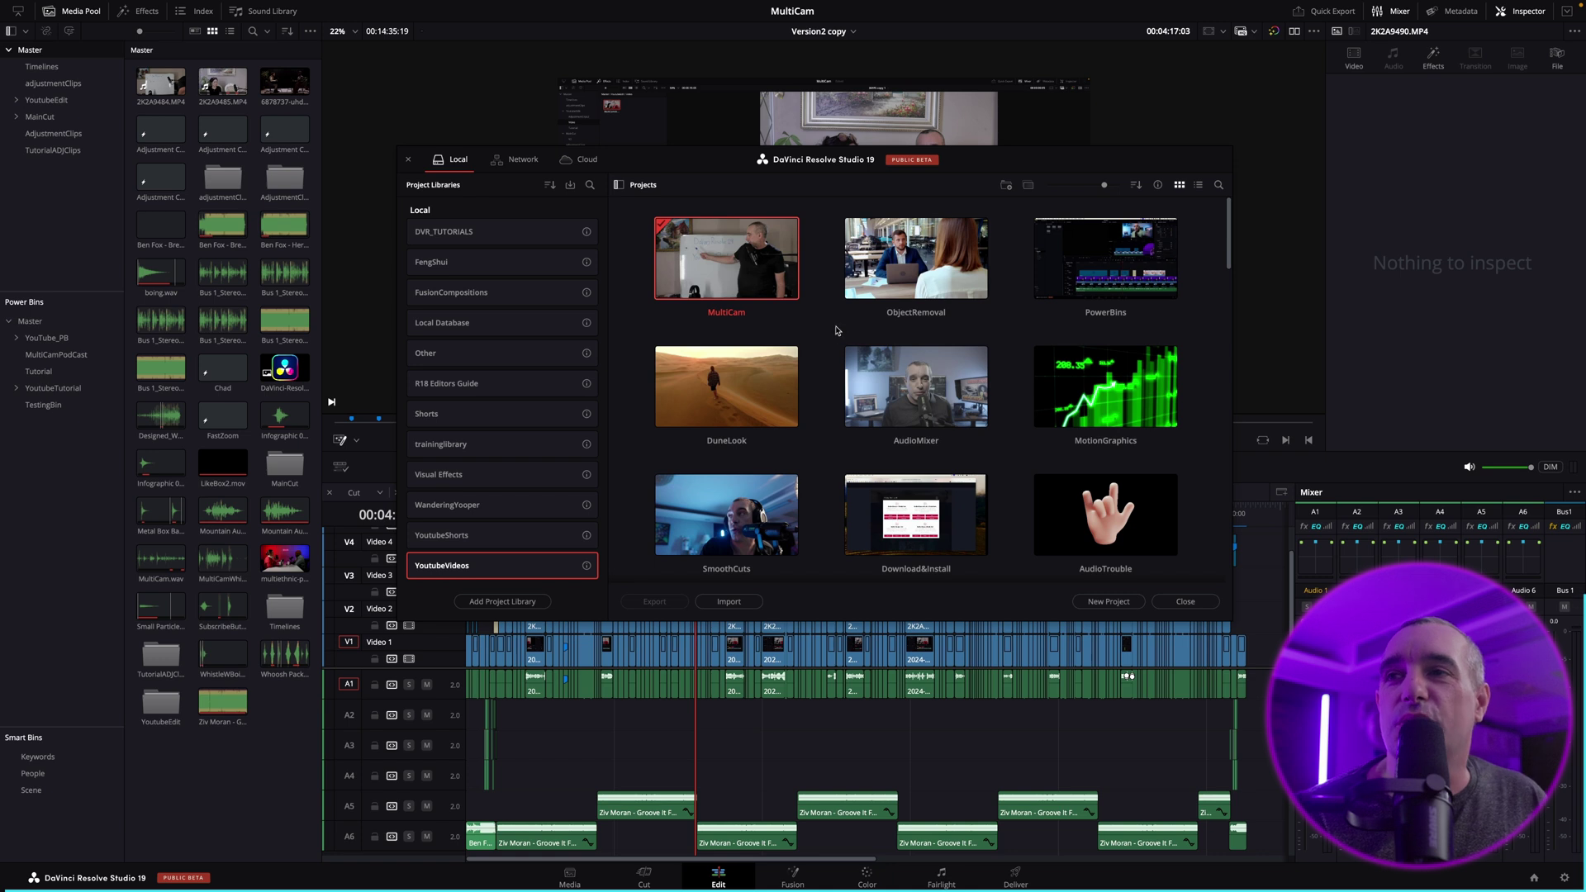
pyautogui.rightClick(820, 339)
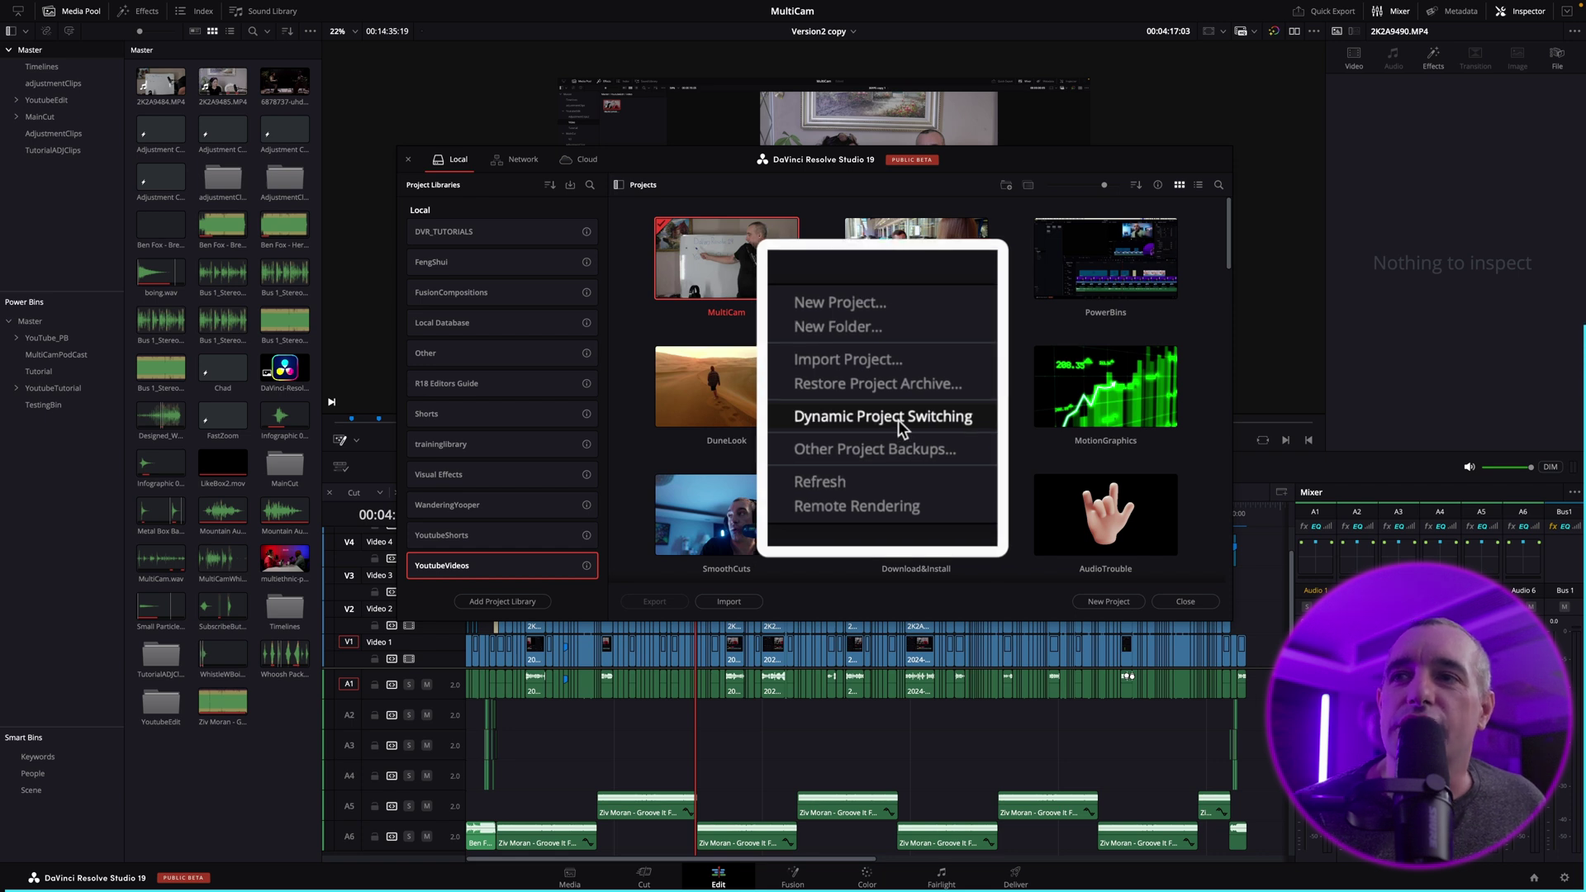
pyautogui.click(843, 407)
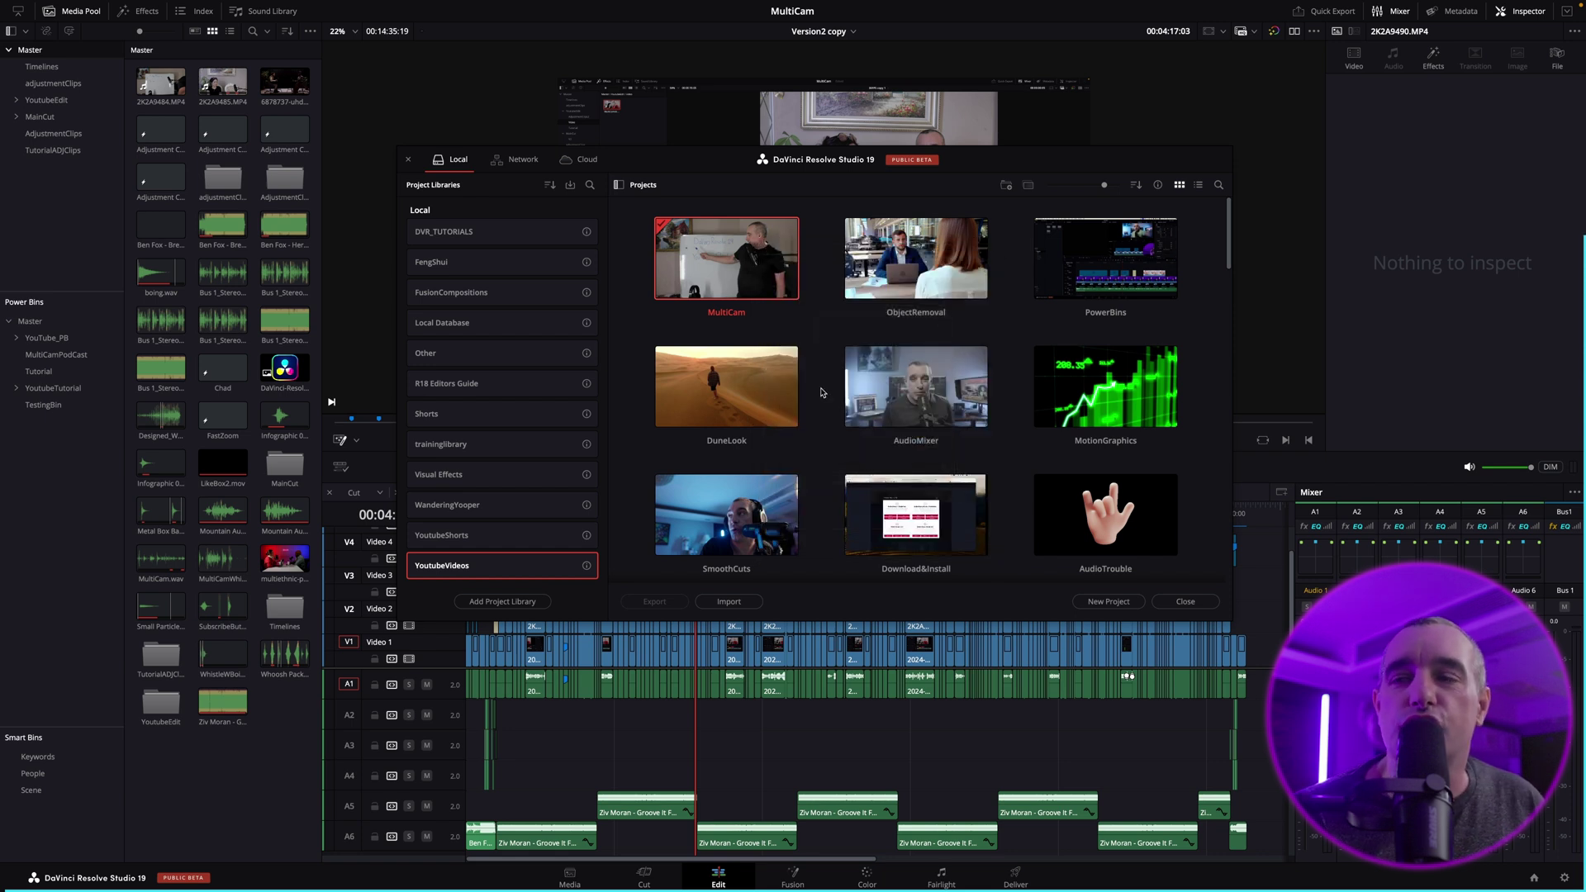
pyautogui.rightClick(823, 393)
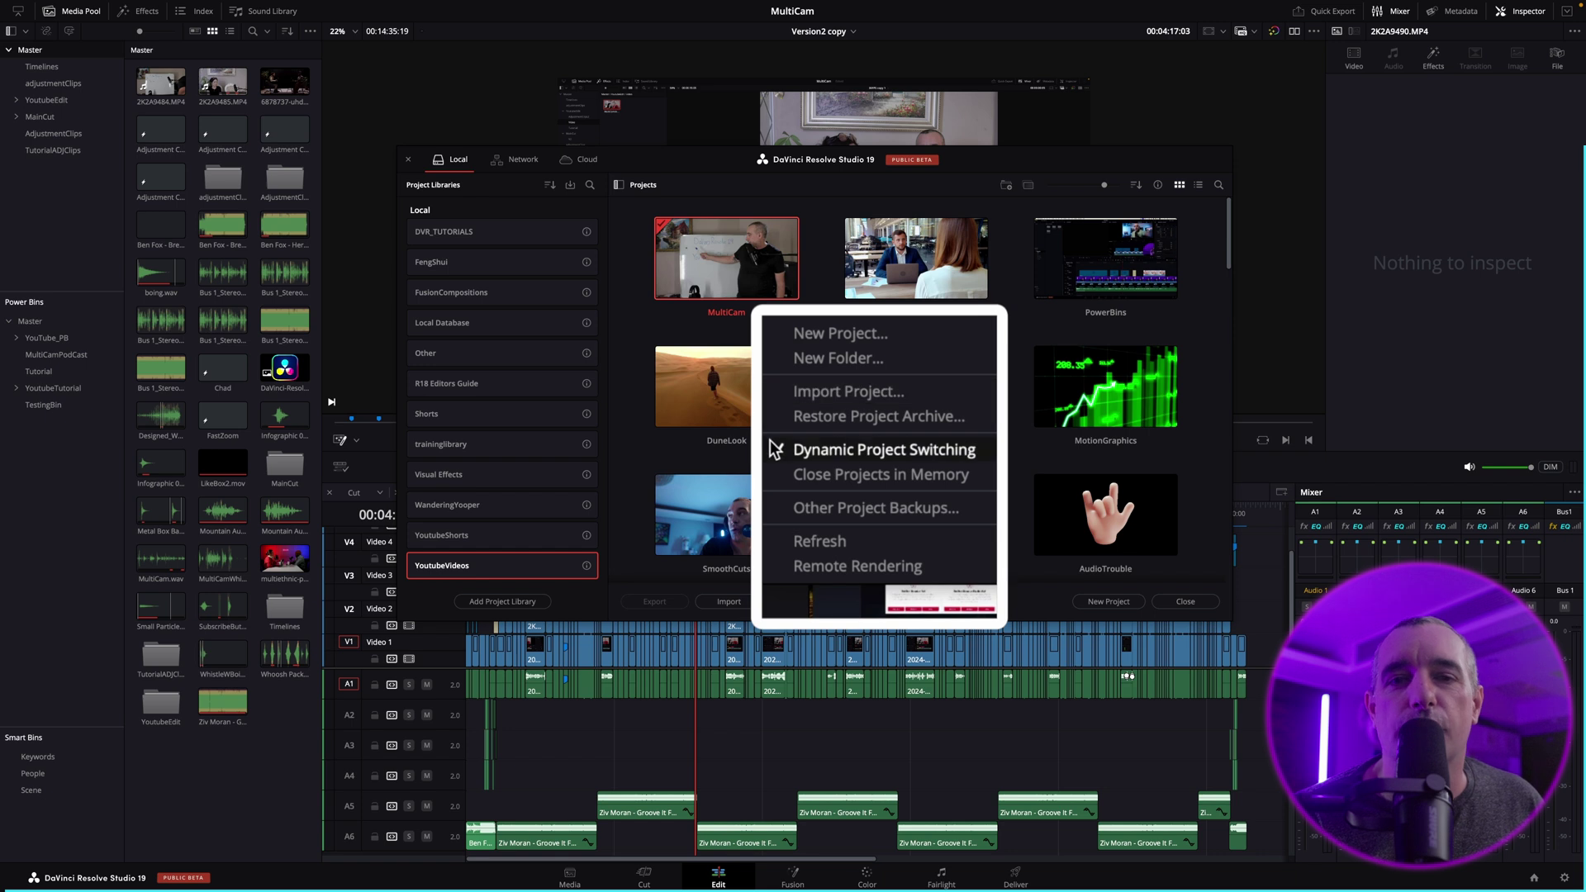
pyautogui.click(818, 451)
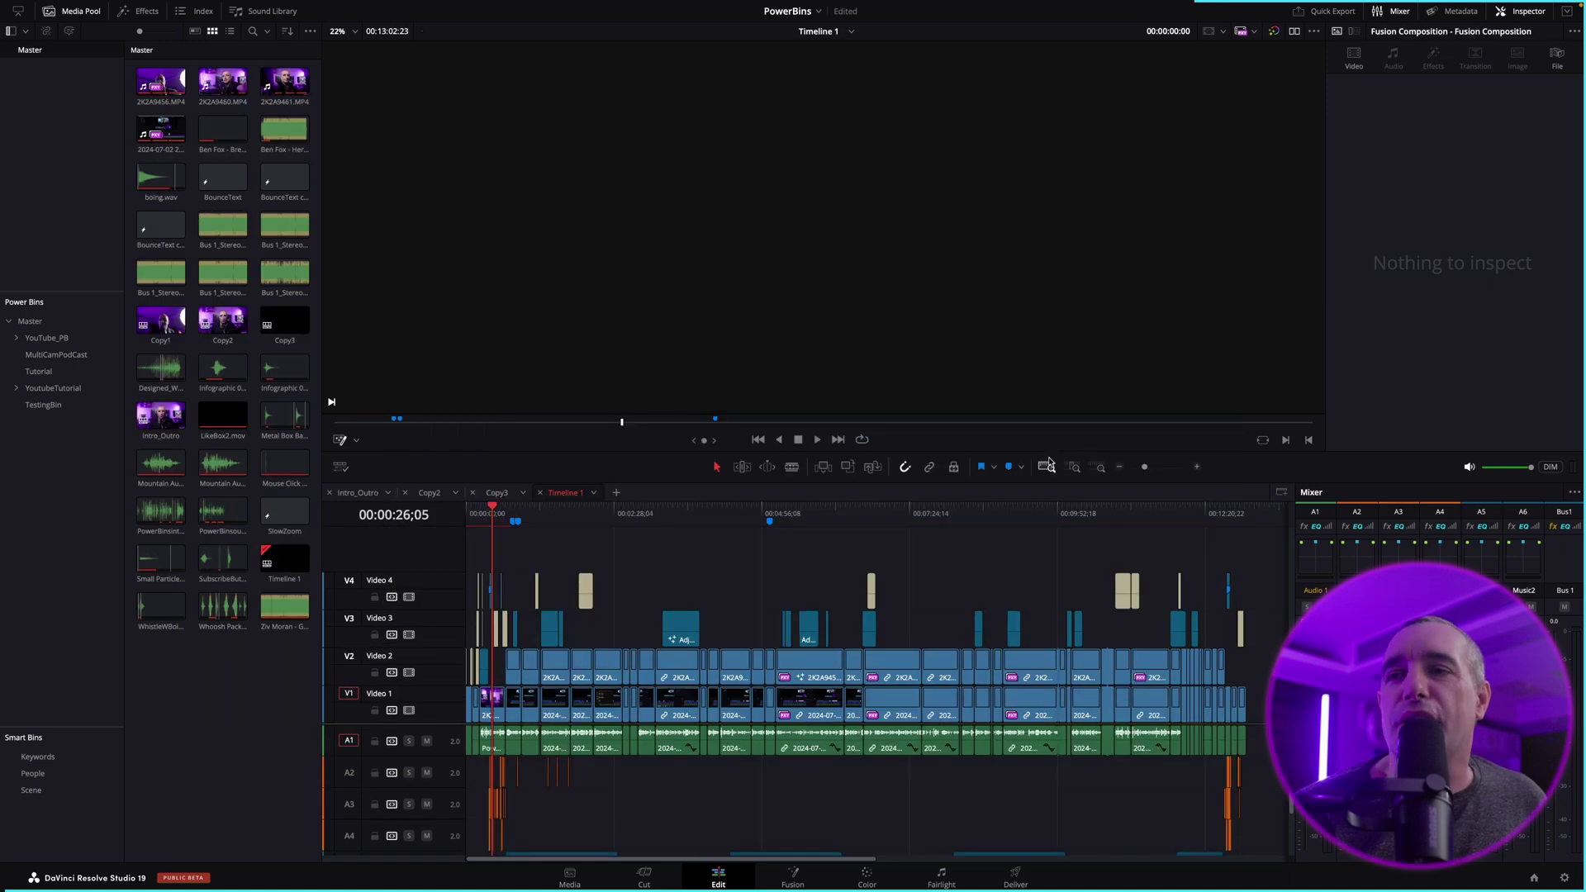
# Select all music clips on audio tracks A5 and A6 of the PowerBins timeline and switch to the MultiCam project.
pyautogui.scroll(-2, 859, 816)
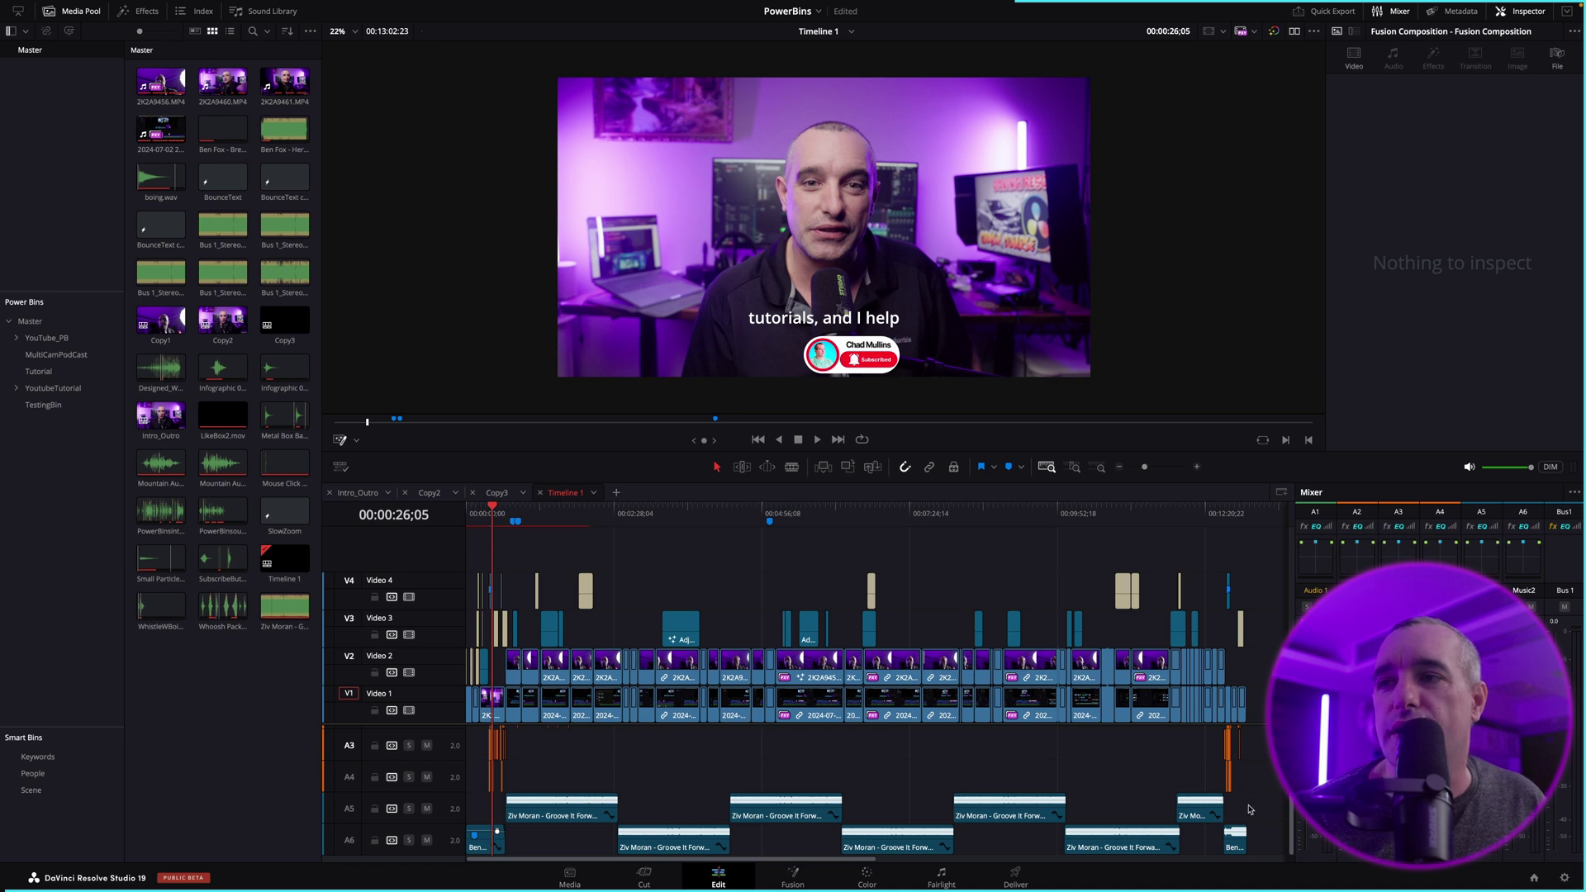
pyautogui.moveTo(1261, 799); pyautogui.dragTo(467, 844)
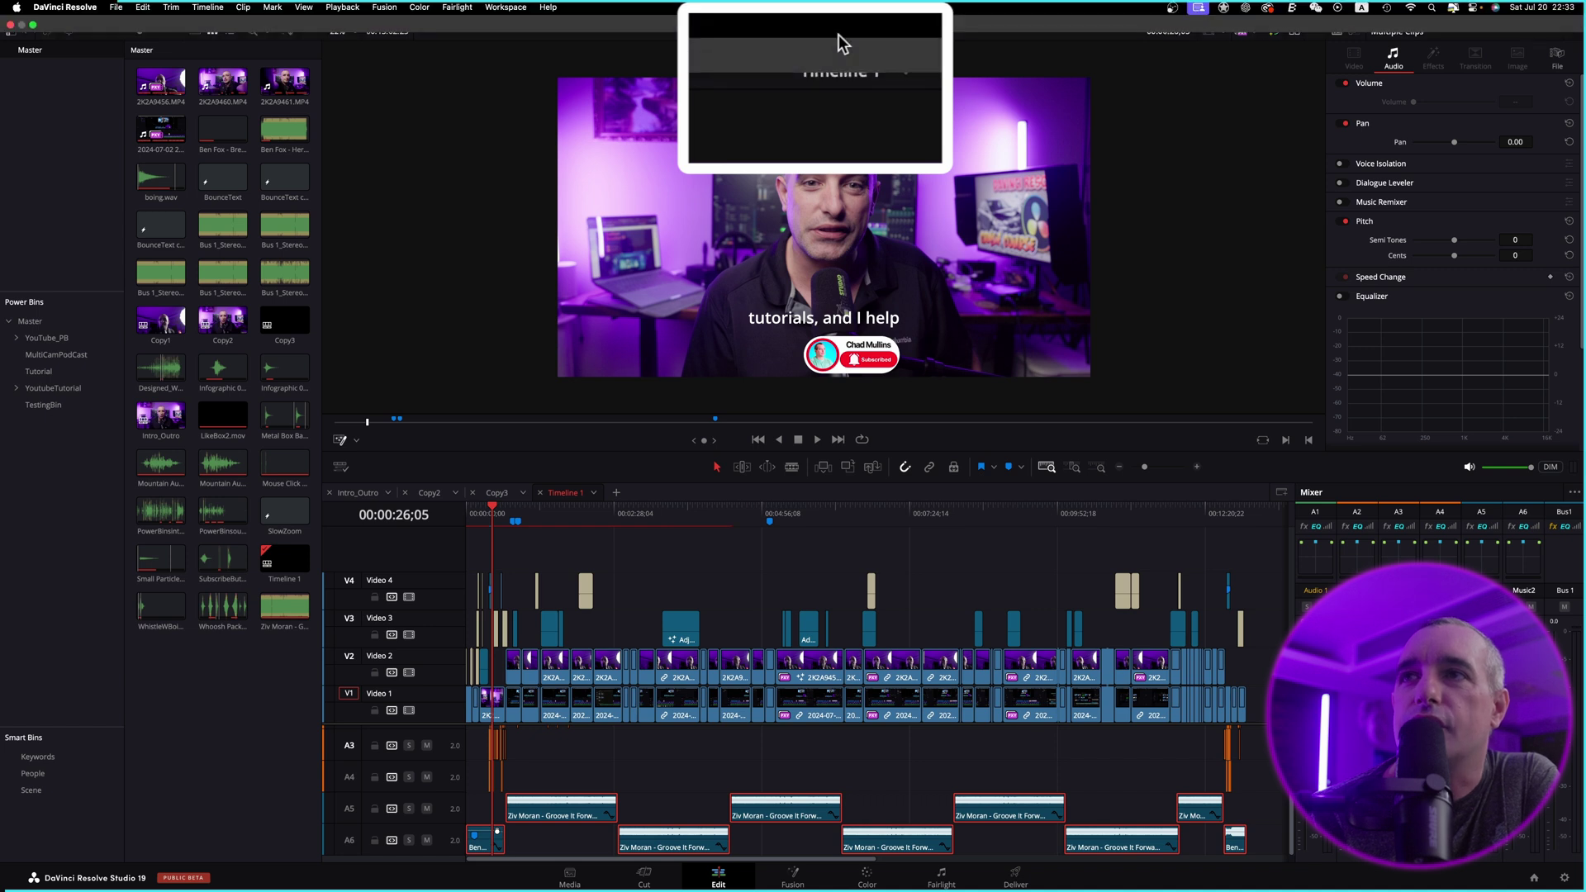
pyautogui.click(839, 31)
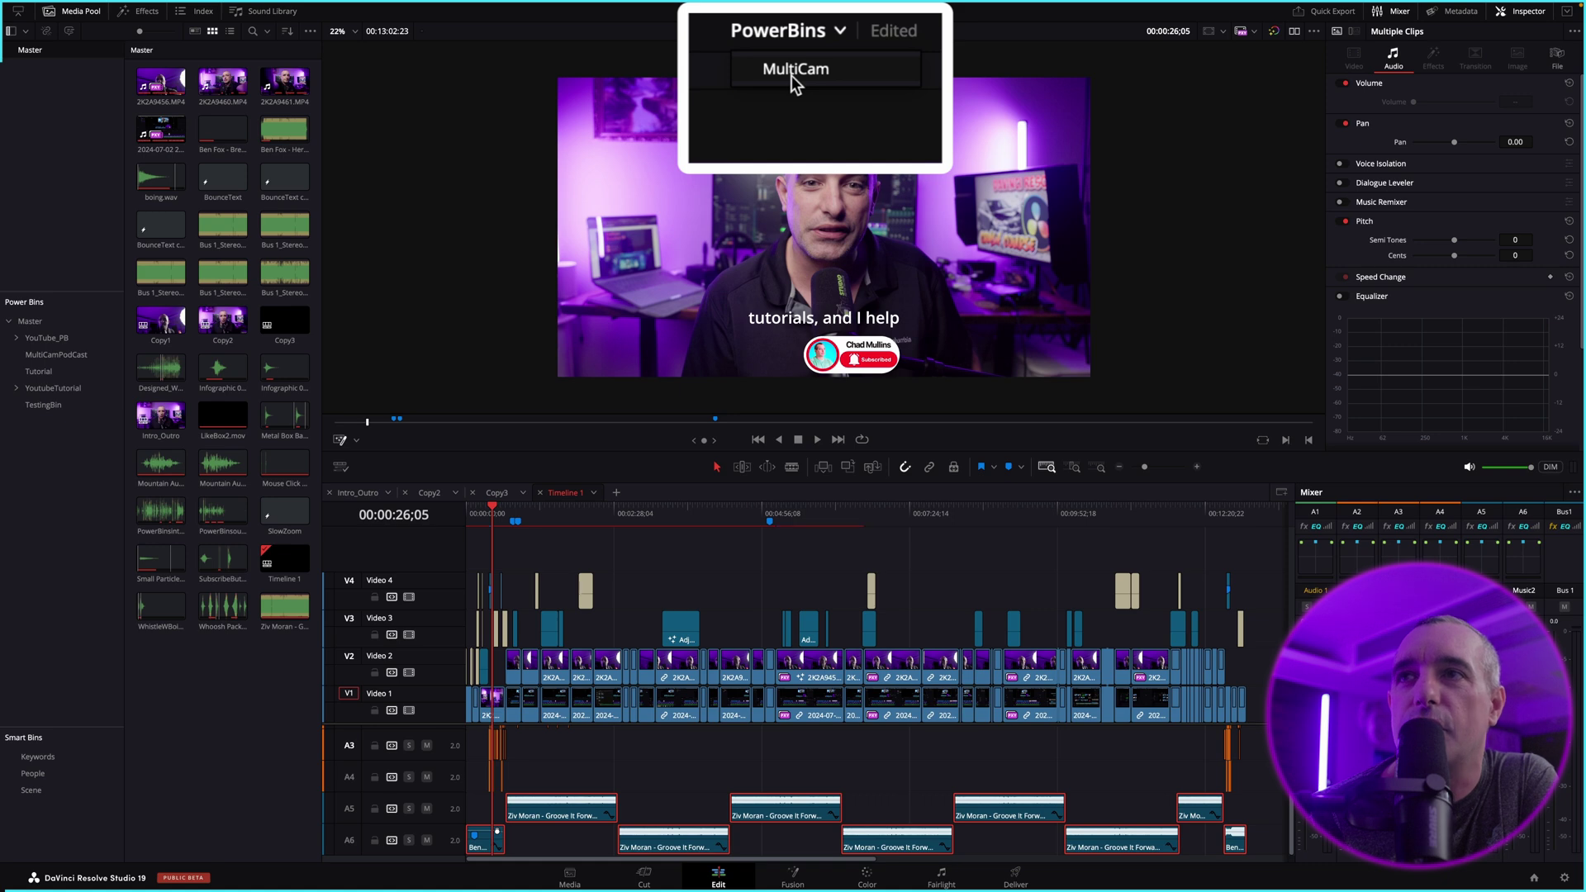
pyautogui.click(791, 76)
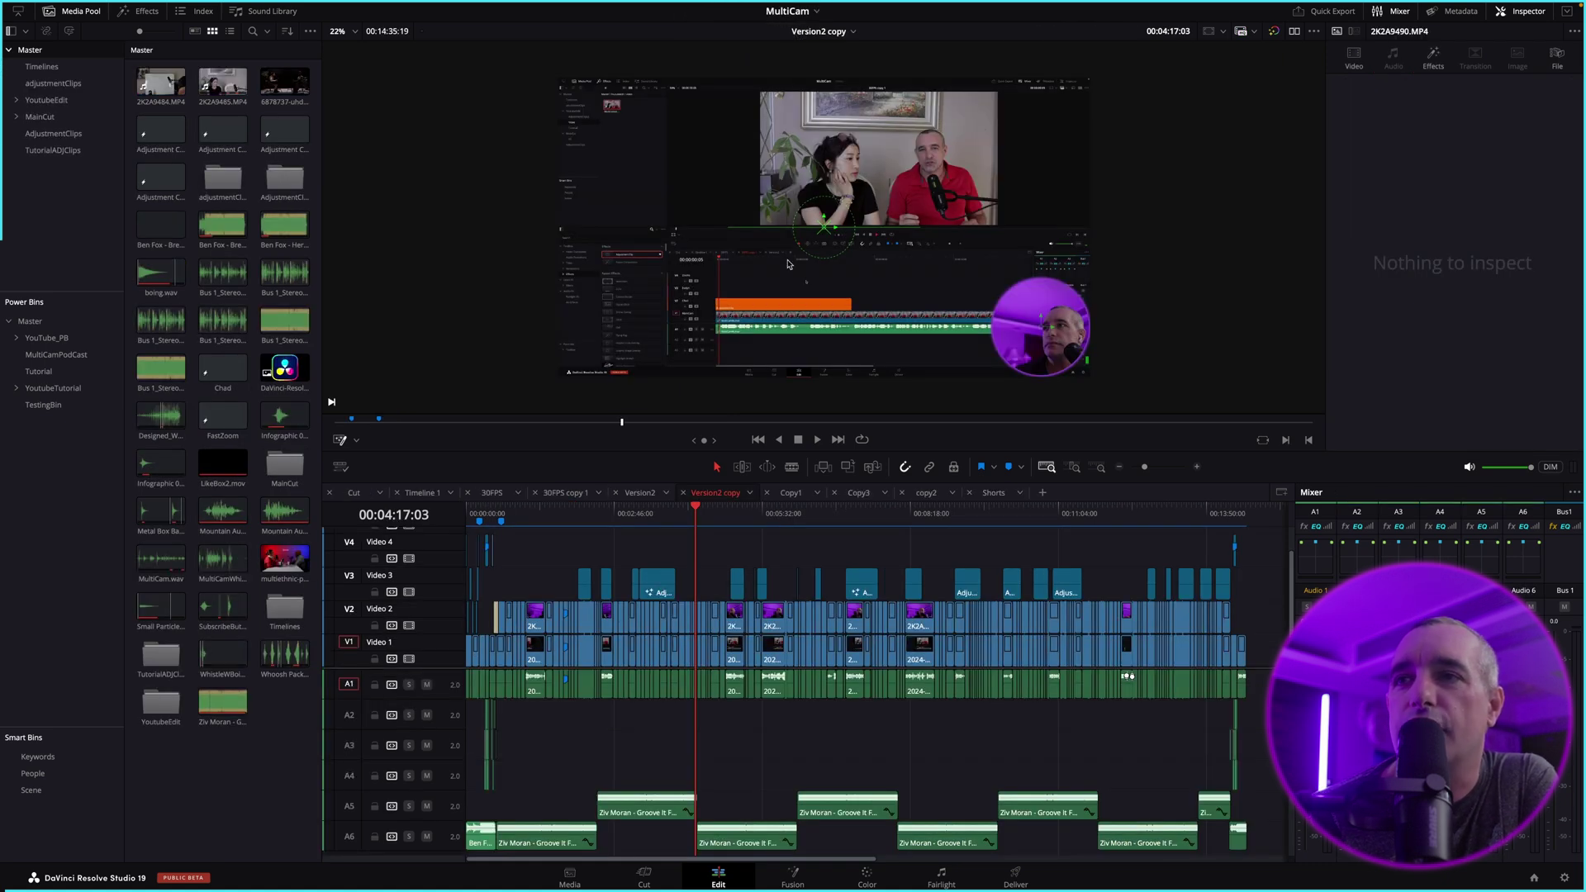
# Switch to the Copy1 timeline and check its start and end positions.
pyautogui.click(790, 493)
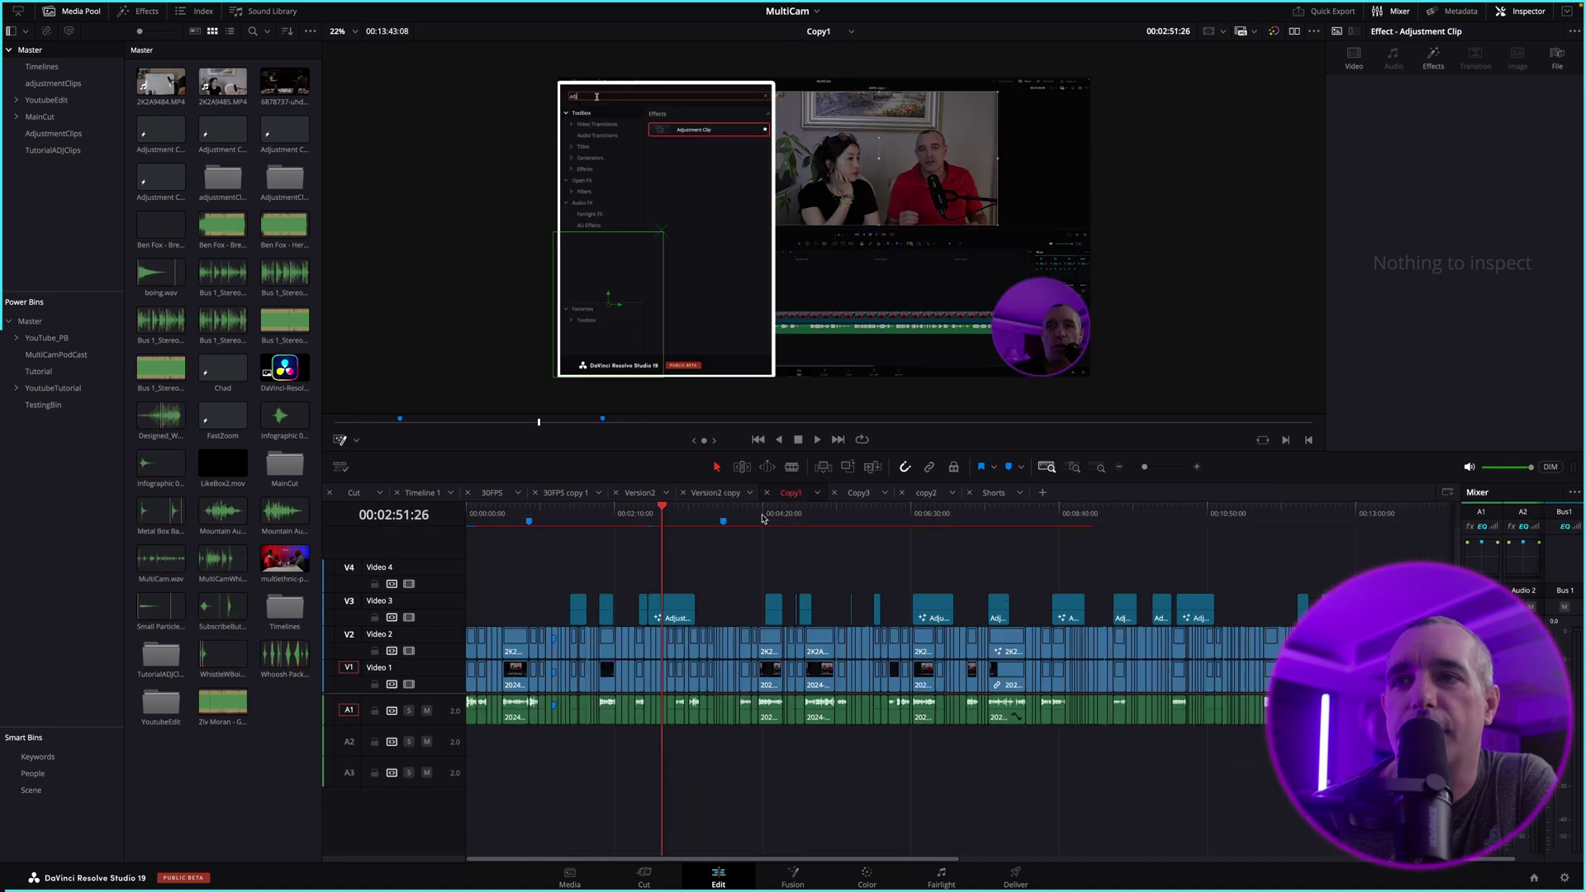
pyautogui.press('Home')
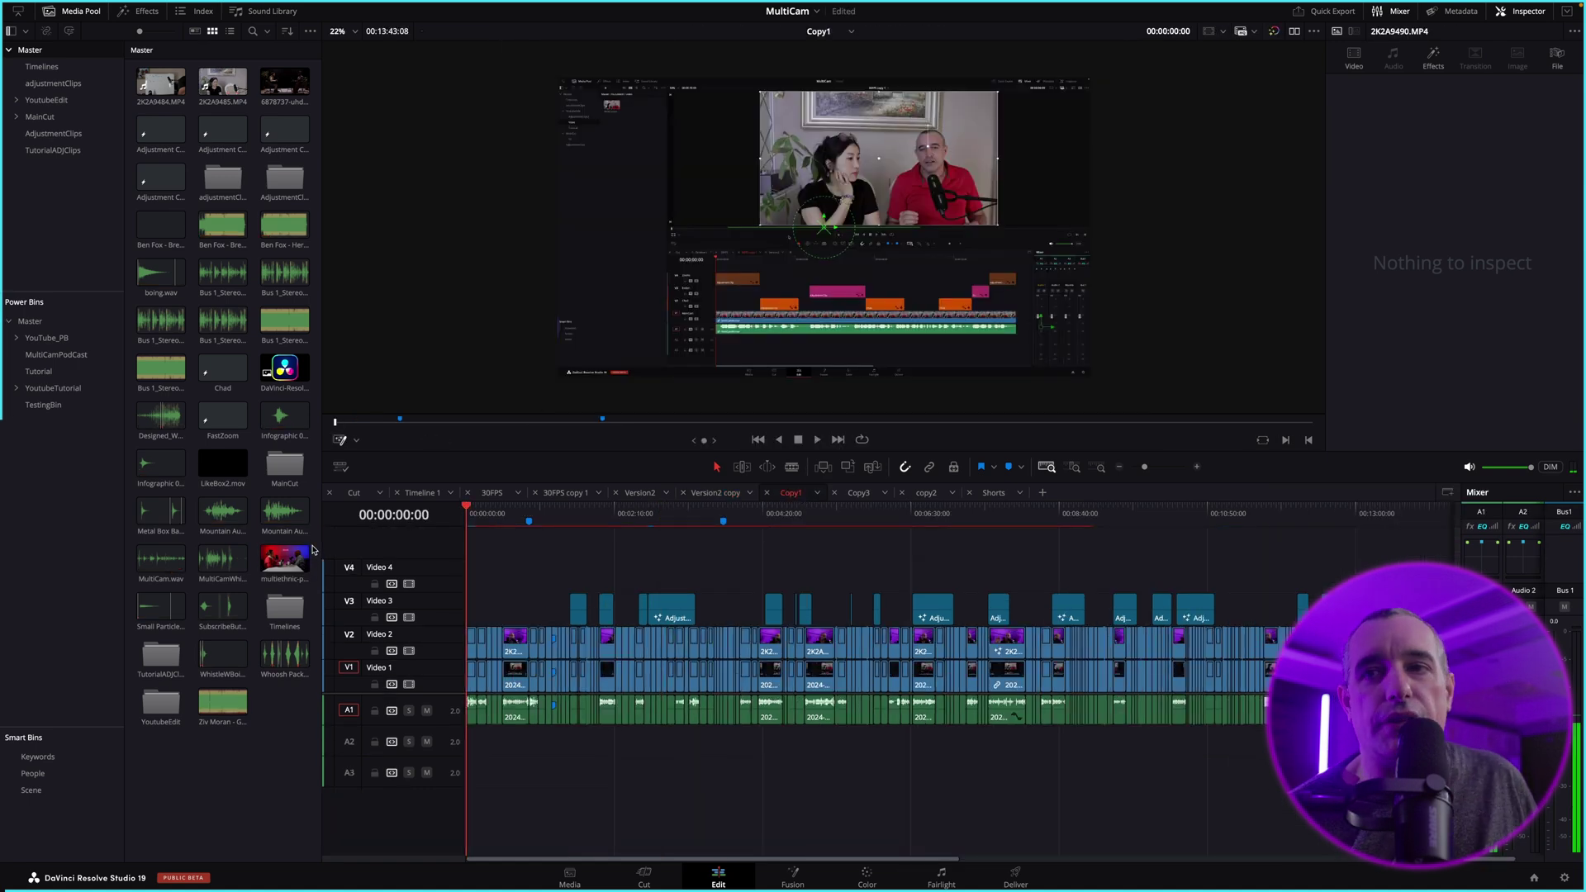
pyautogui.press('End')
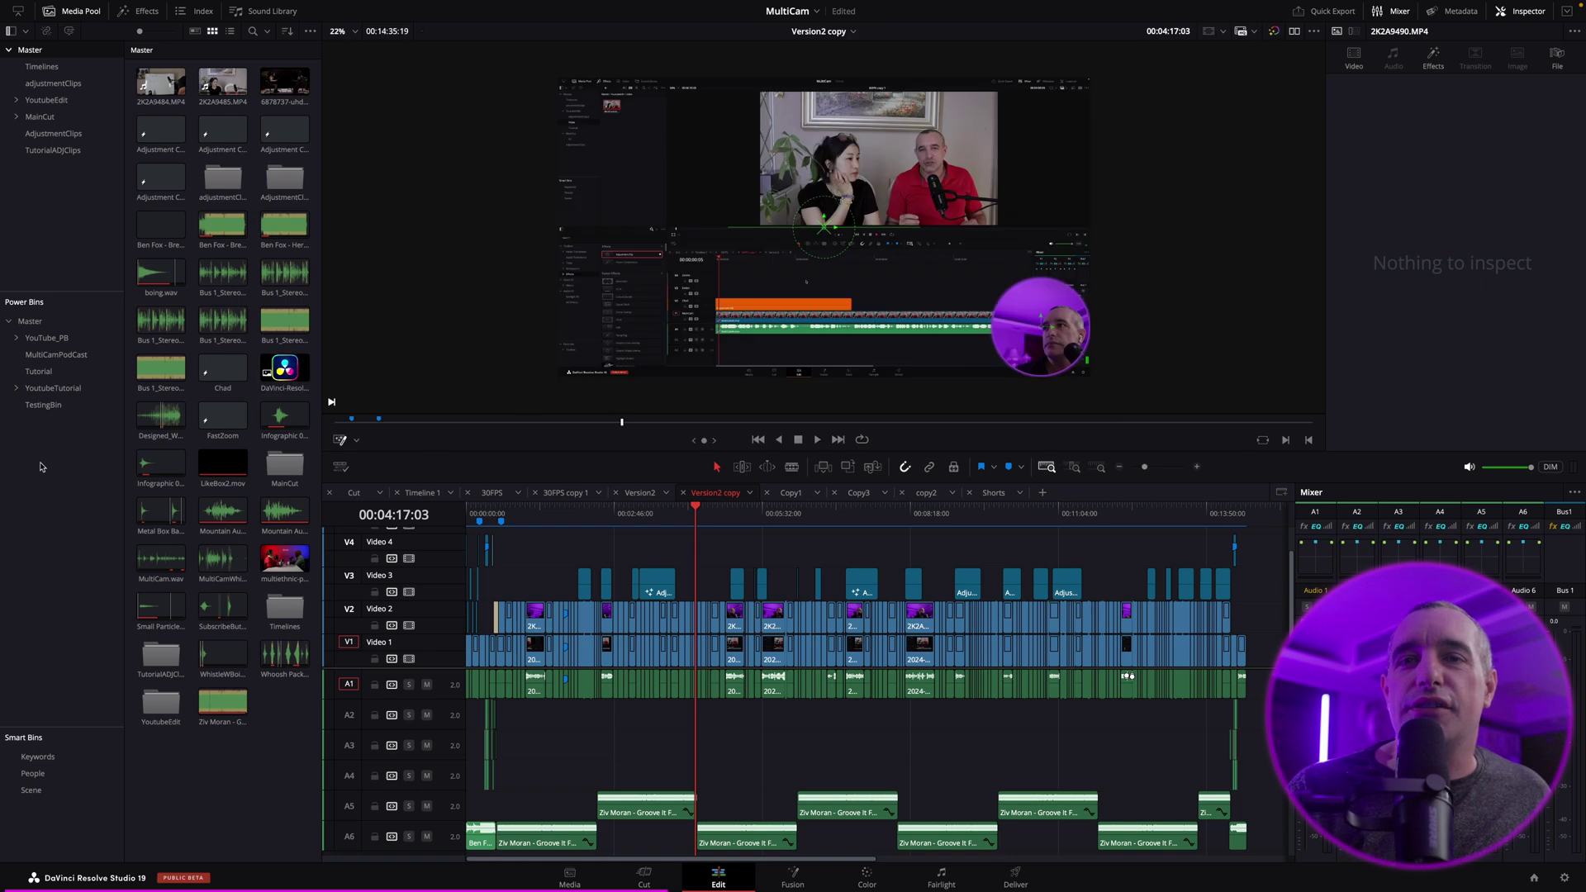
# Create a new bin named Highlight in the Power Bins Master and open it.
pyautogui.click(46, 338)
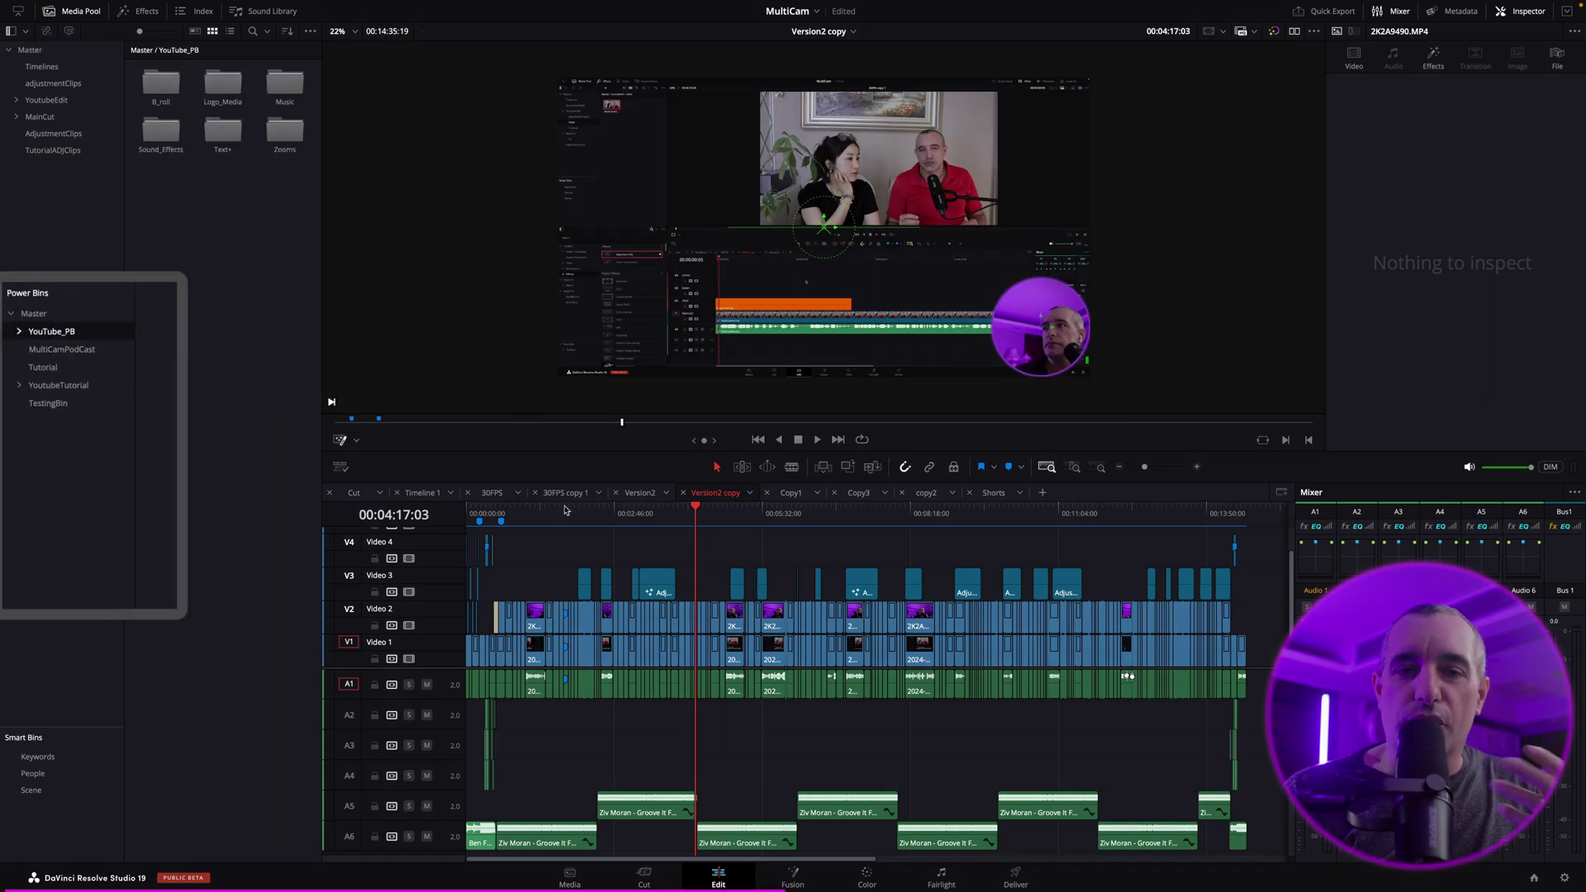
pyautogui.rightClick(120, 483)
pyautogui.click(165, 500)
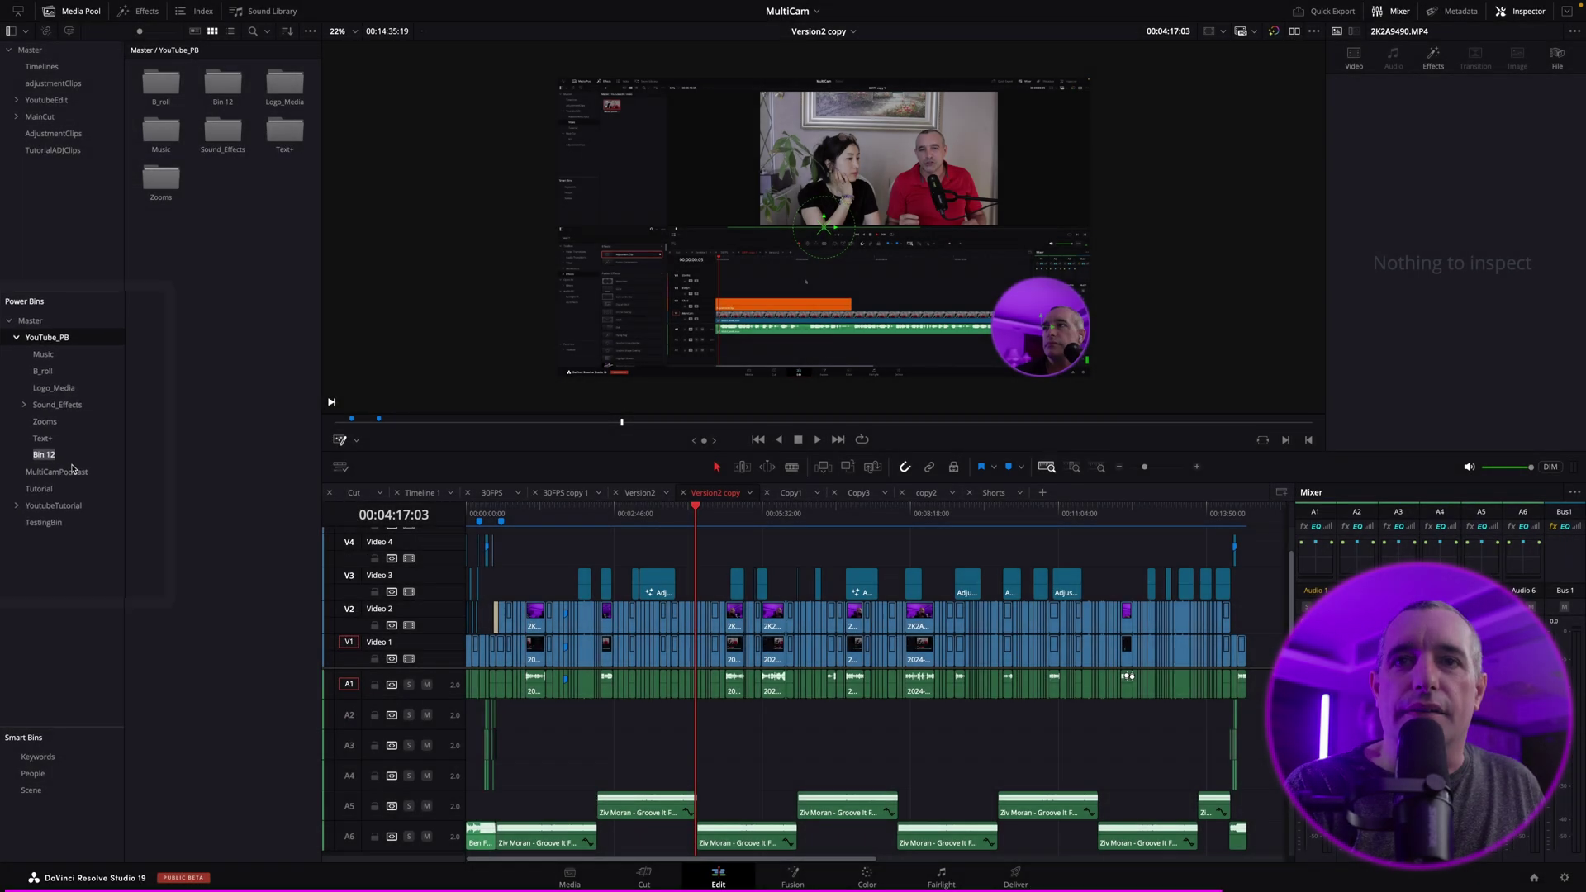
pyautogui.click(34, 526)
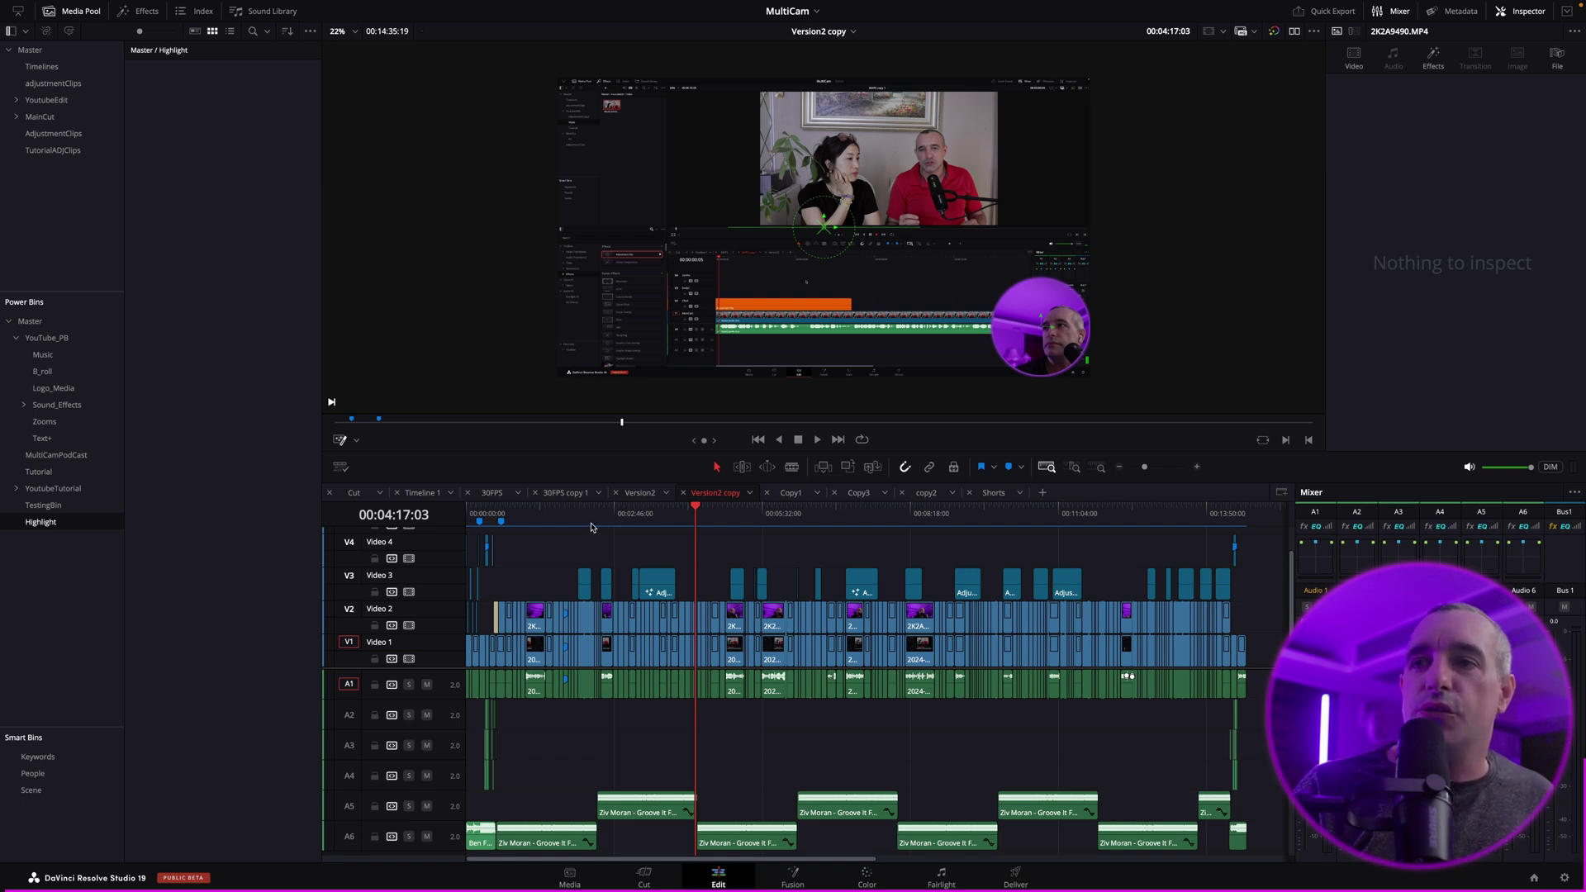
# Store the Video 3 pop-out adjustment clip near 00:03:30 in the Highlight power bin and rename it Bottom_L_PO.
pyautogui.click(654, 514)
pyautogui.click(663, 585)
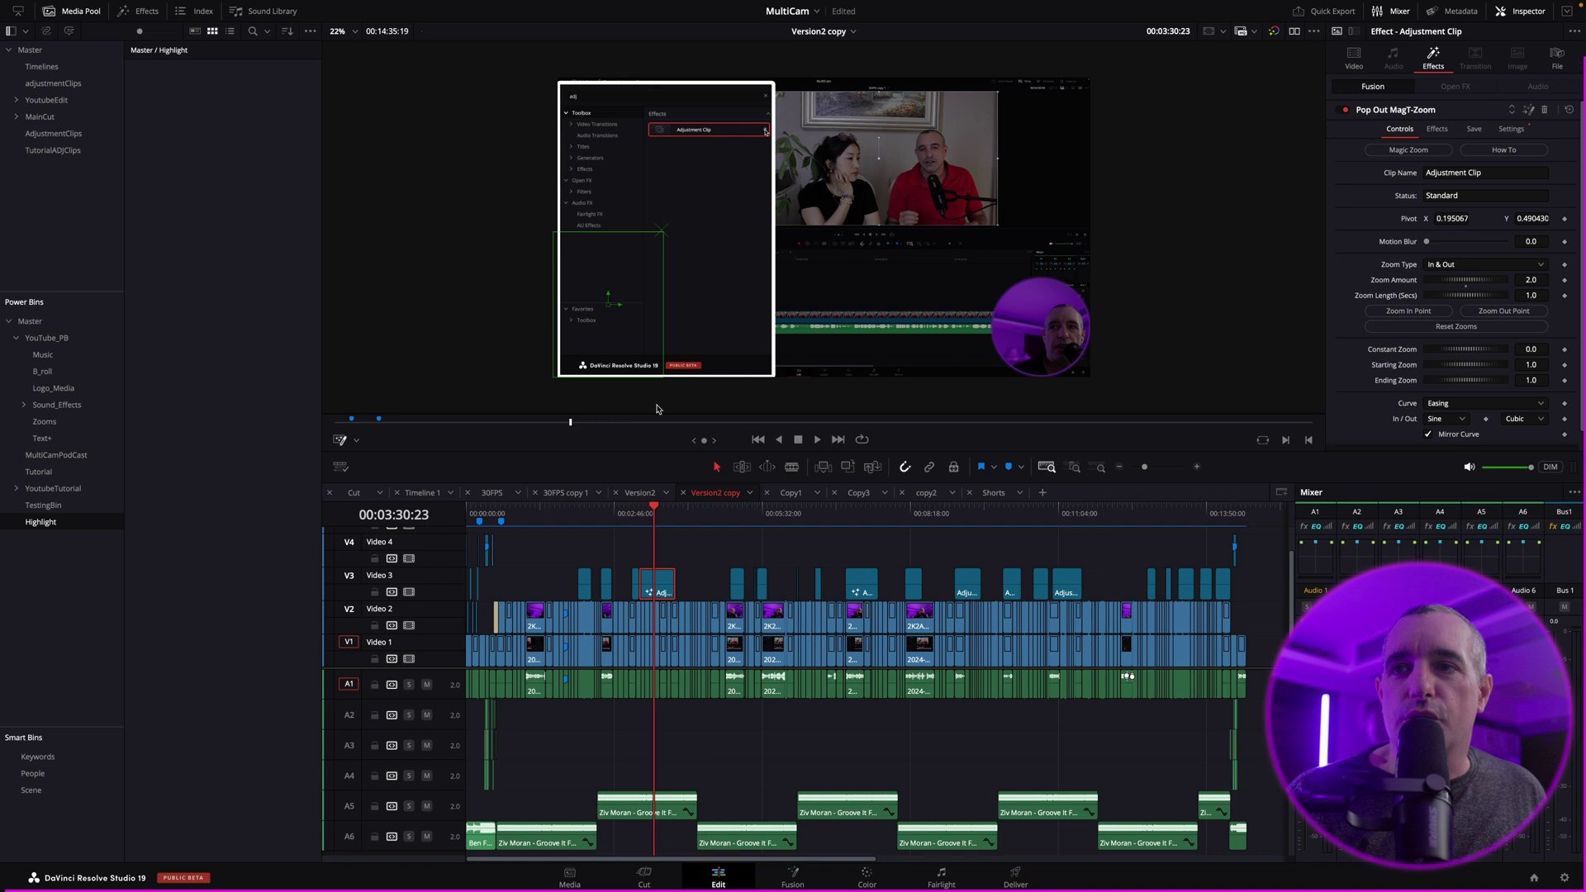
pyautogui.moveTo(659, 587); pyautogui.dragTo(185, 261)
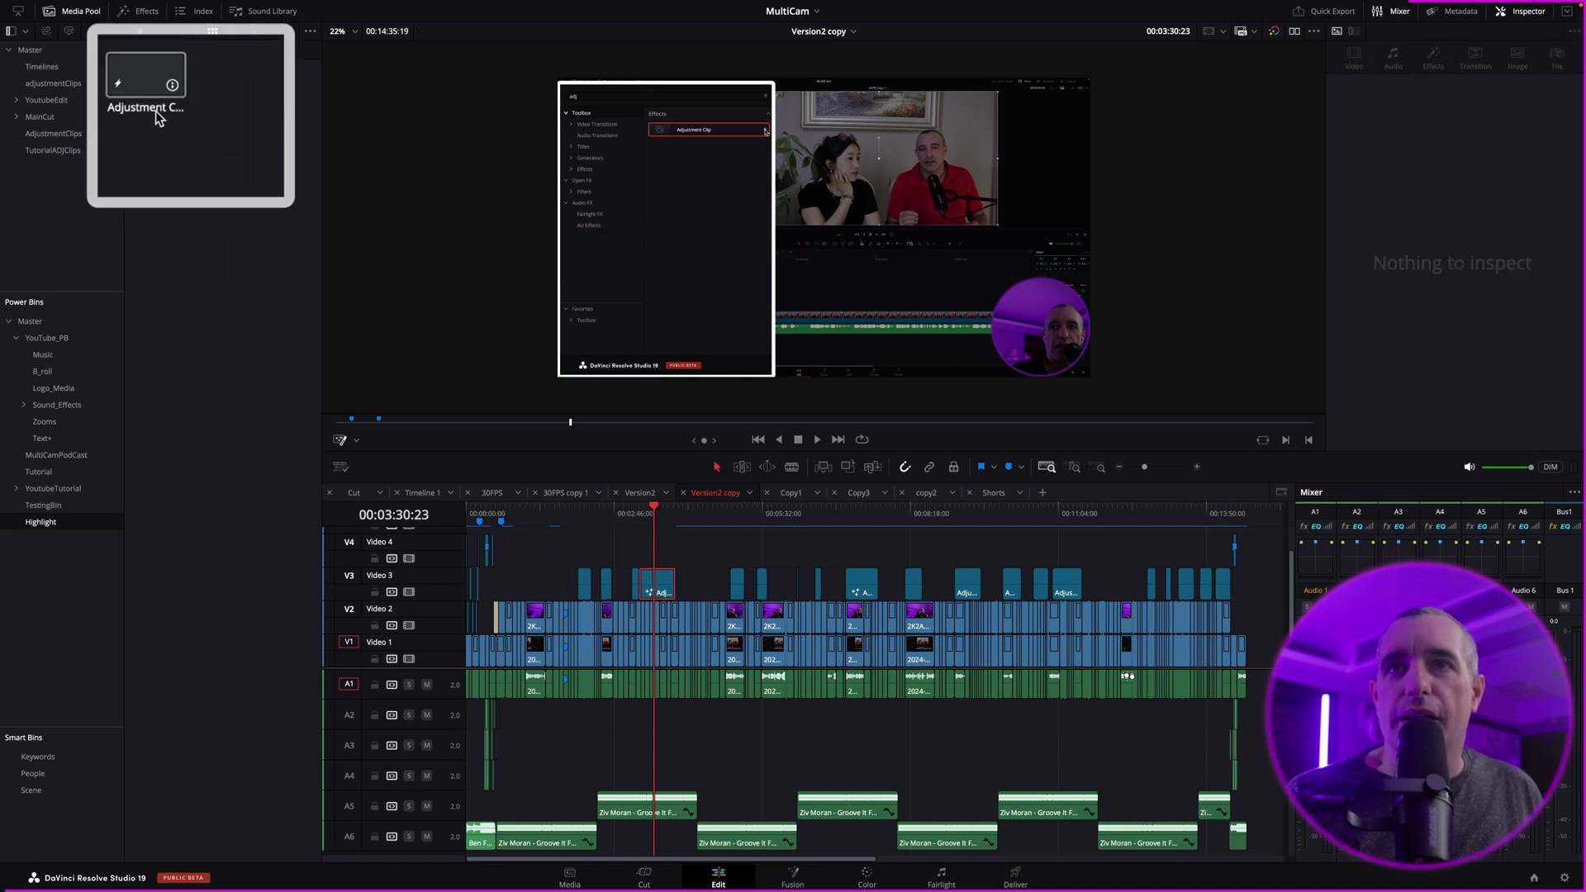
pyautogui.click(165, 103)
pyautogui.click(149, 122)
pyautogui.write('Bottom_')
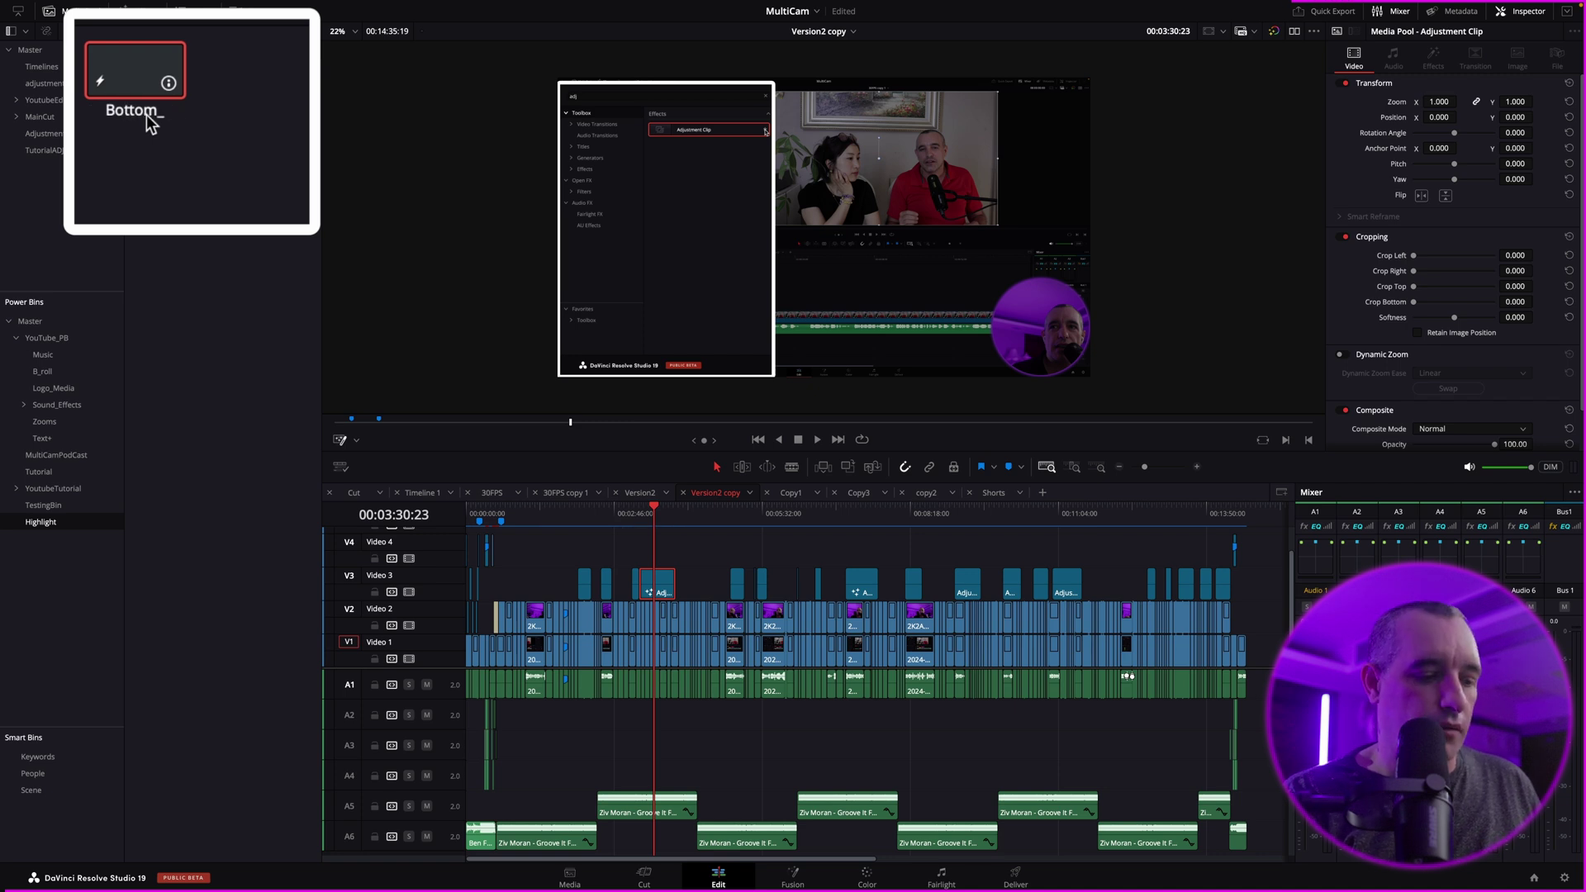
pyautogui.write('L_PO')
pyautogui.press('Return')
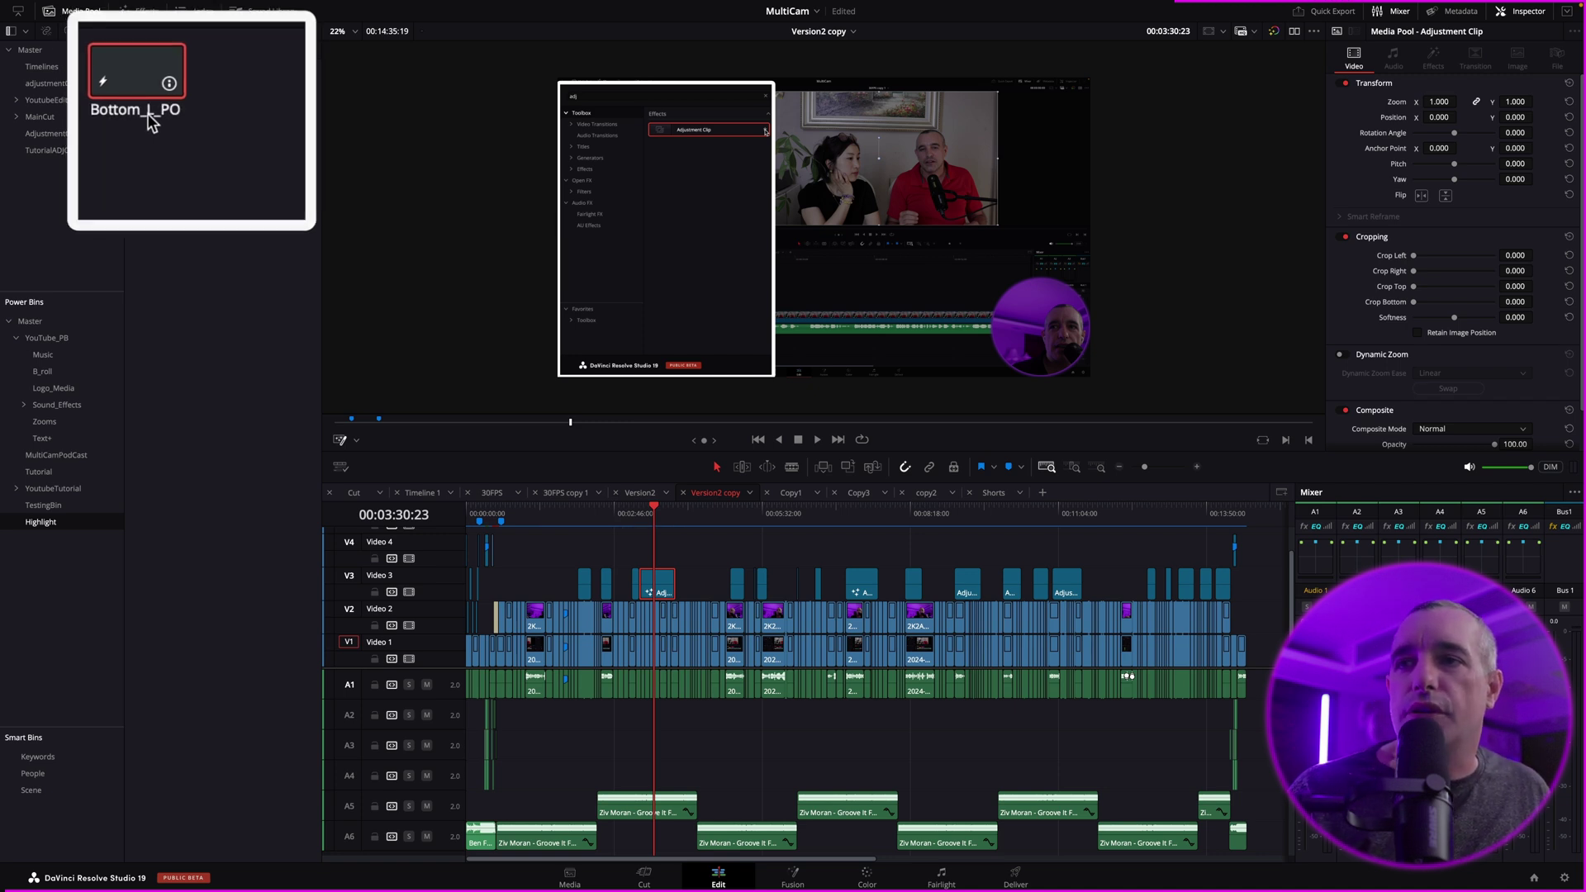
# Store the Video 3 adjustment clip near 00:05:12 in the Highlight power bin and rename it Top_R_PO.
pyautogui.click(722, 537)
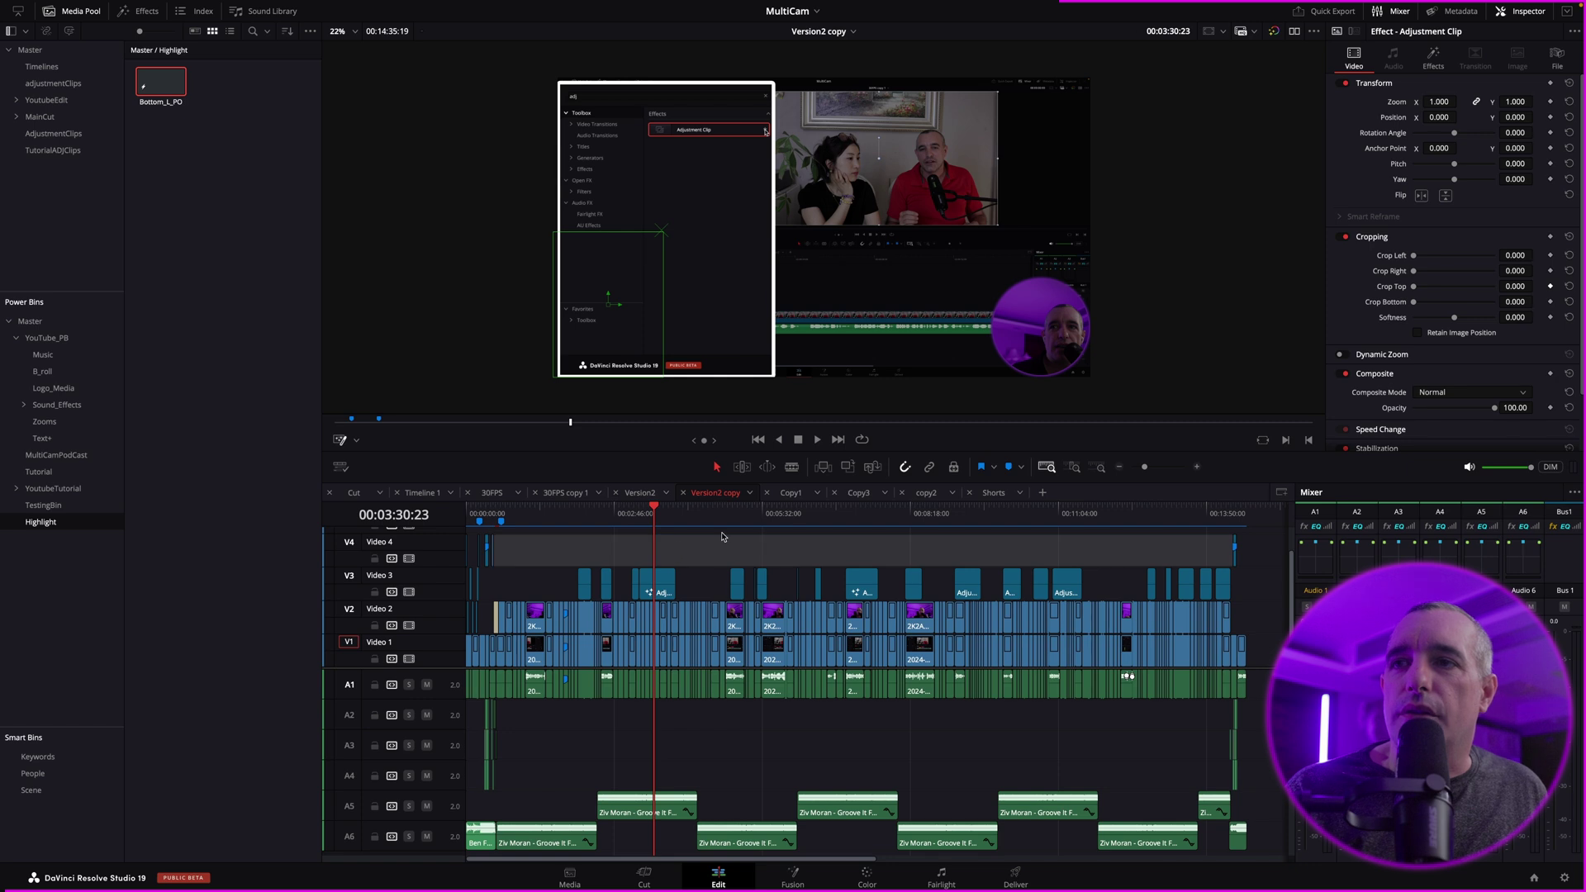
pyautogui.moveTo(735, 526); pyautogui.dragTo(742, 524)
pyautogui.click(736, 592)
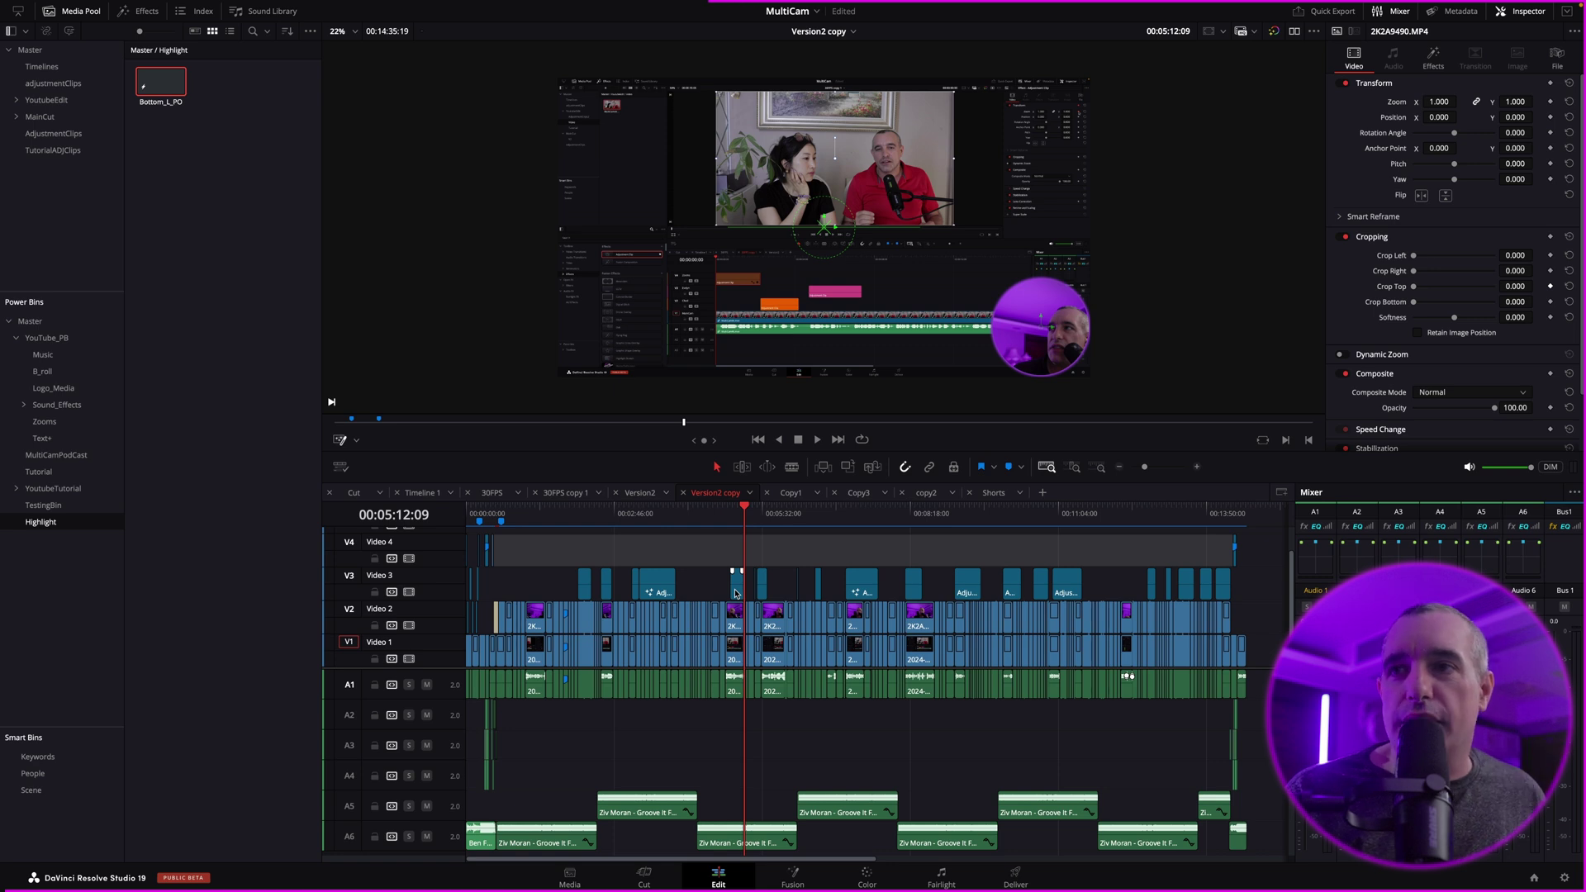
pyautogui.click(736, 592)
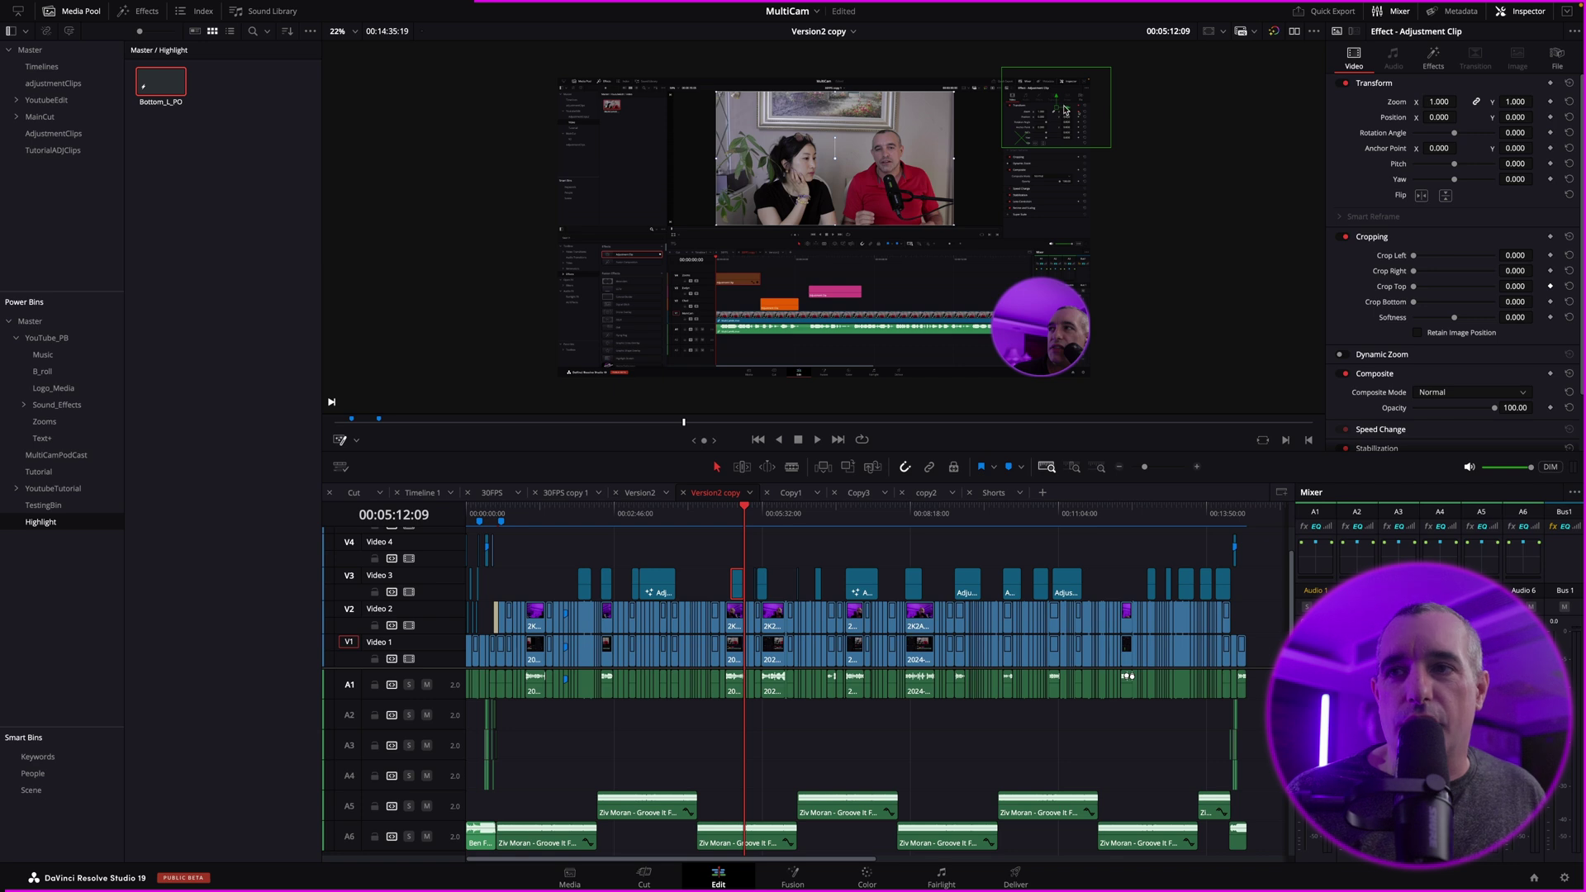
pyautogui.moveTo(736, 596); pyautogui.dragTo(205, 217)
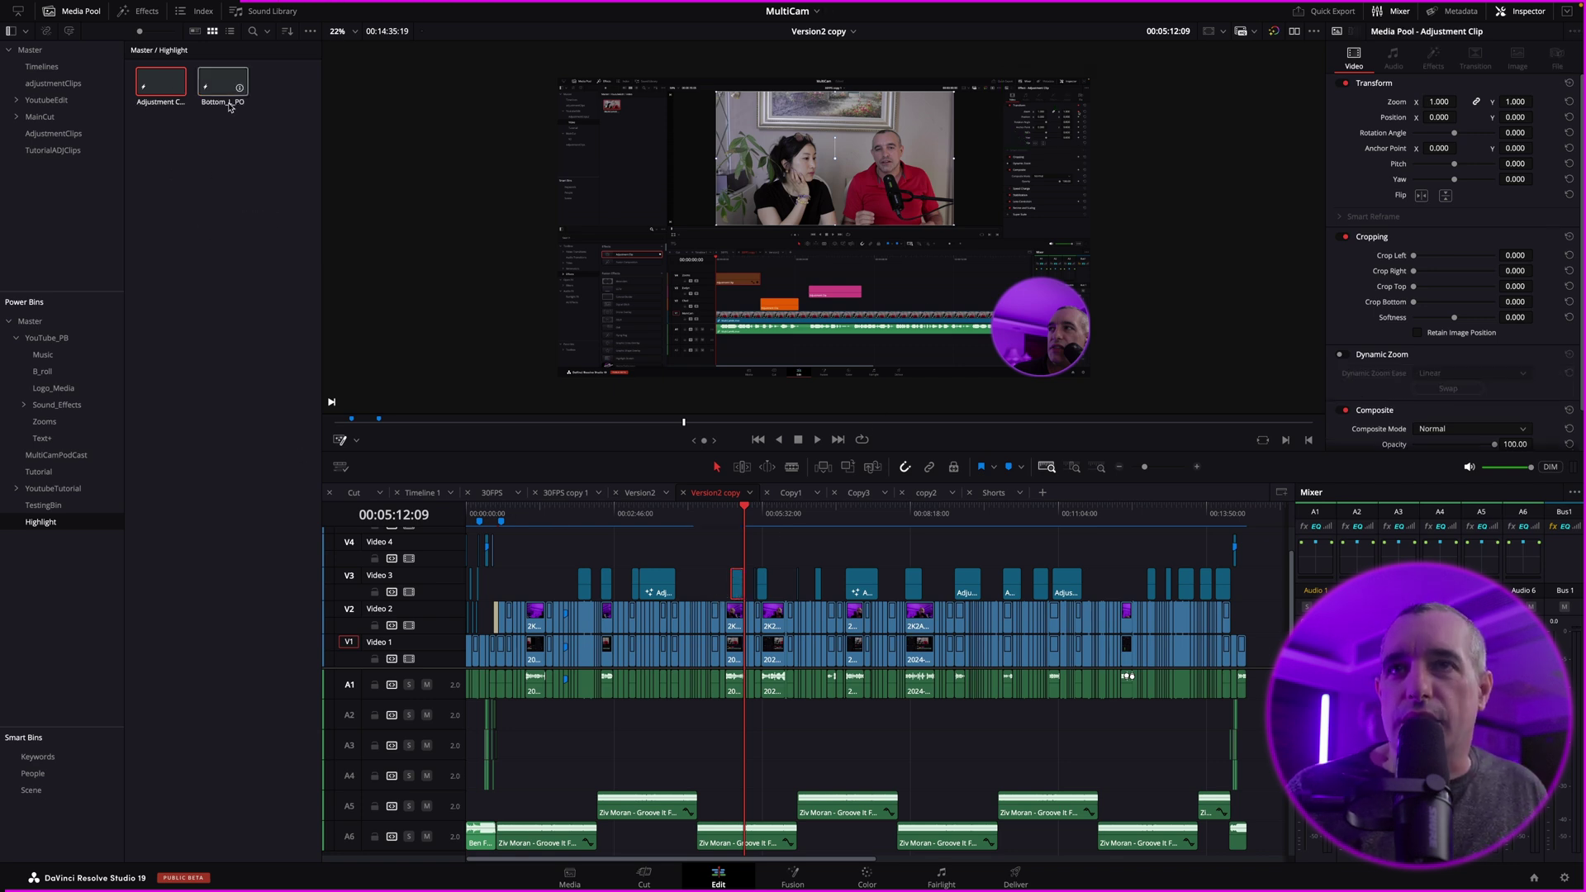
pyautogui.click(178, 102)
pyautogui.write('Top_R')
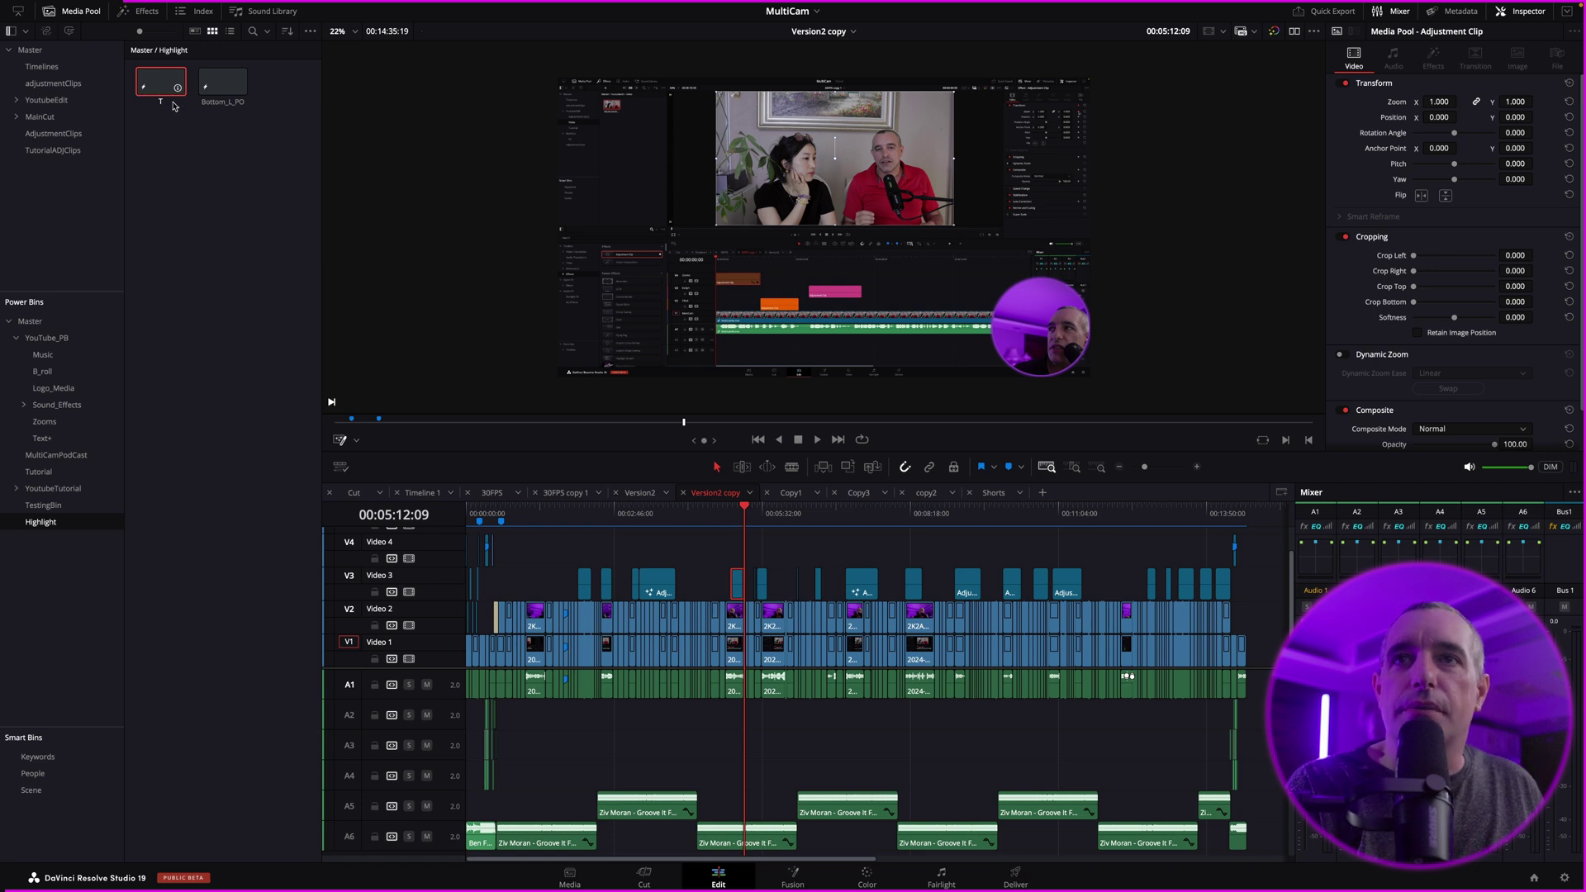
pyautogui.write('_PO')
pyautogui.click(212, 186)
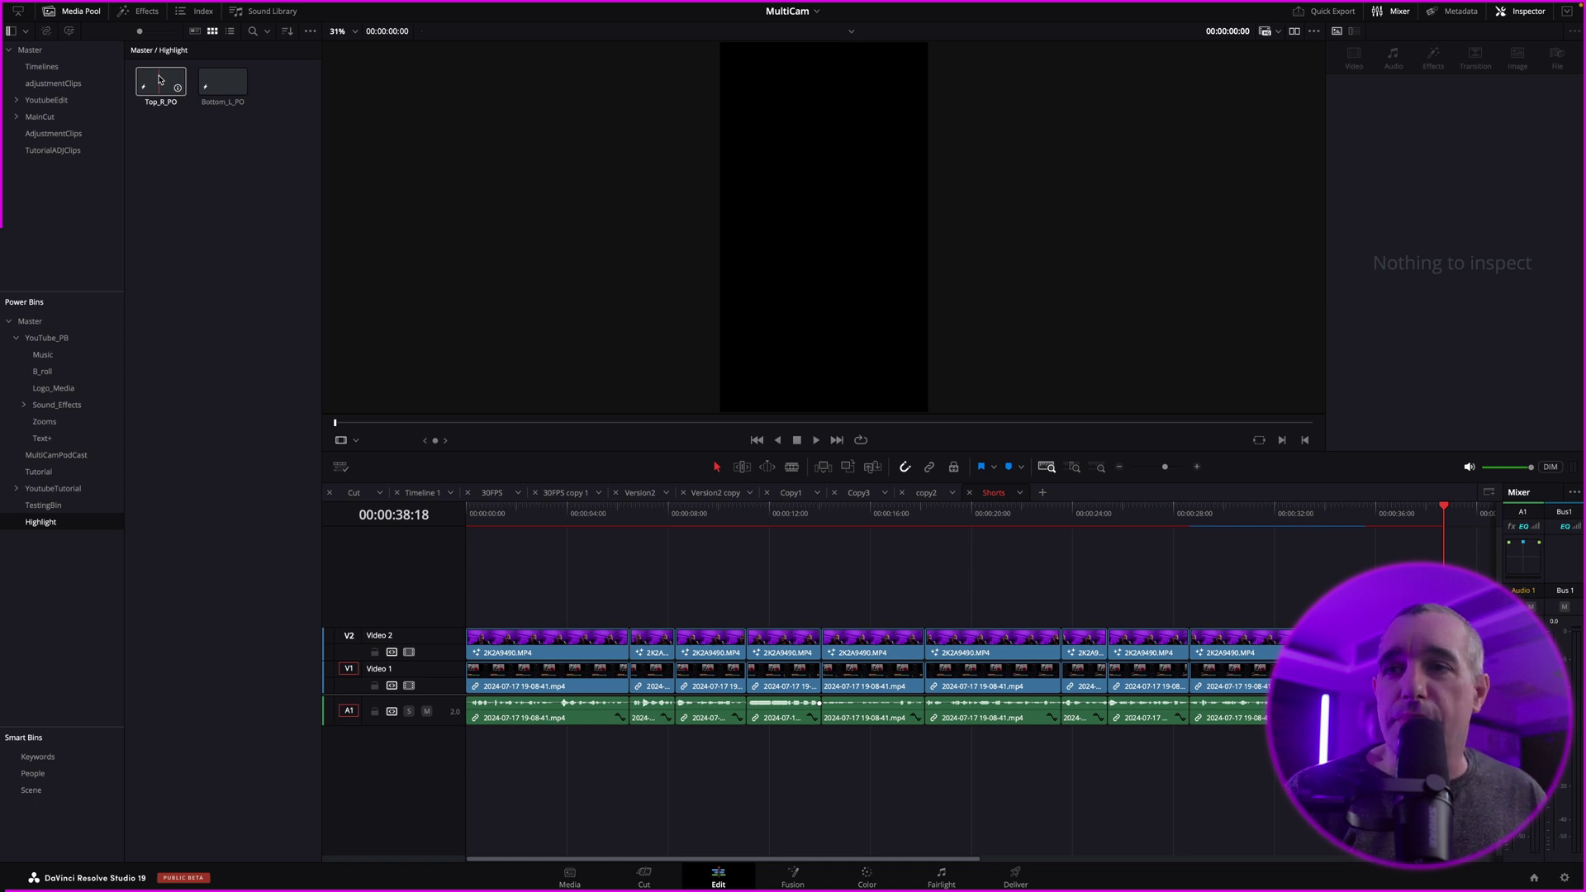
# Place the Top_R_PO adjustment clip from the Highlight bin above the video clips in the Shorts timeline.
pyautogui.moveTo(159, 80); pyautogui.dragTo(702, 589)
pyautogui.click(740, 612)
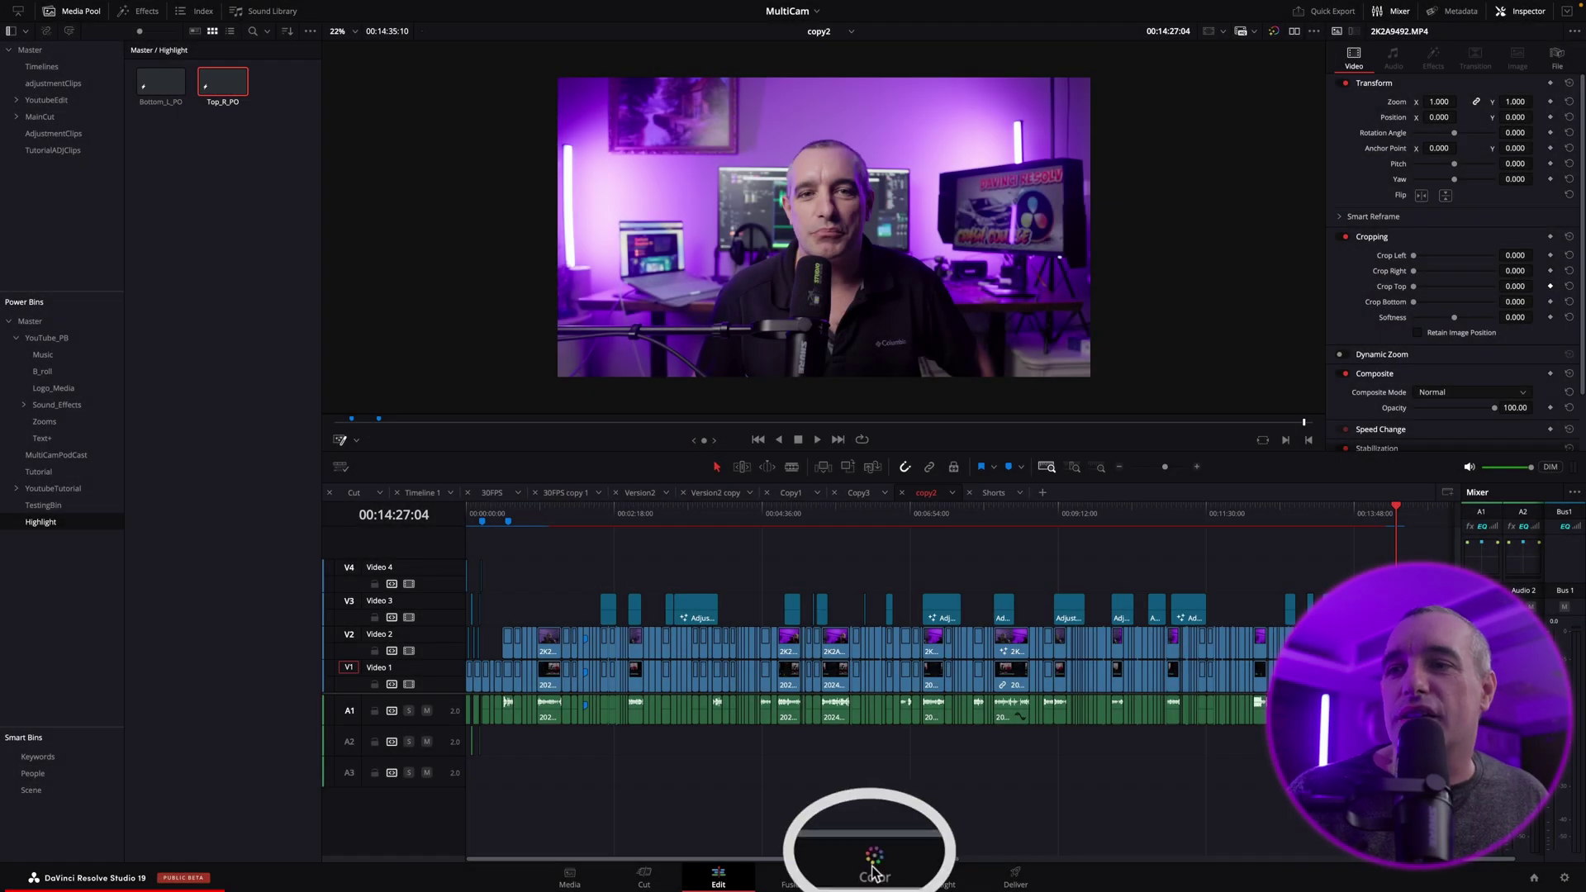
# Switch to the Color page for the last clip of copy2 and move node 01 closer to the graph's source.
pyautogui.click(876, 867)
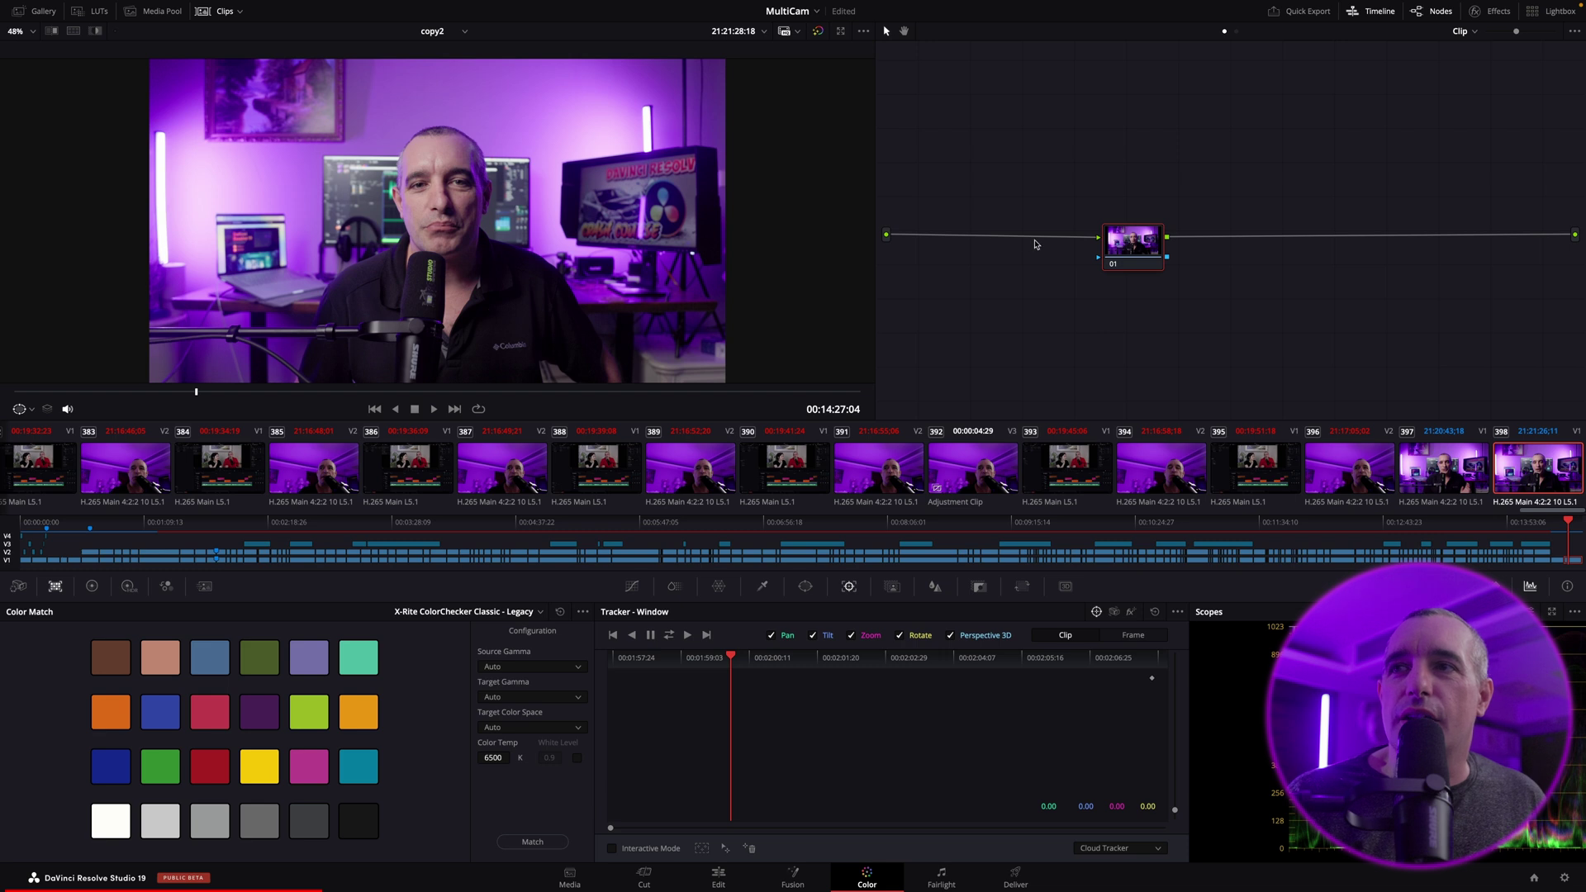
pyautogui.moveTo(1137, 250); pyautogui.dragTo(986, 231)
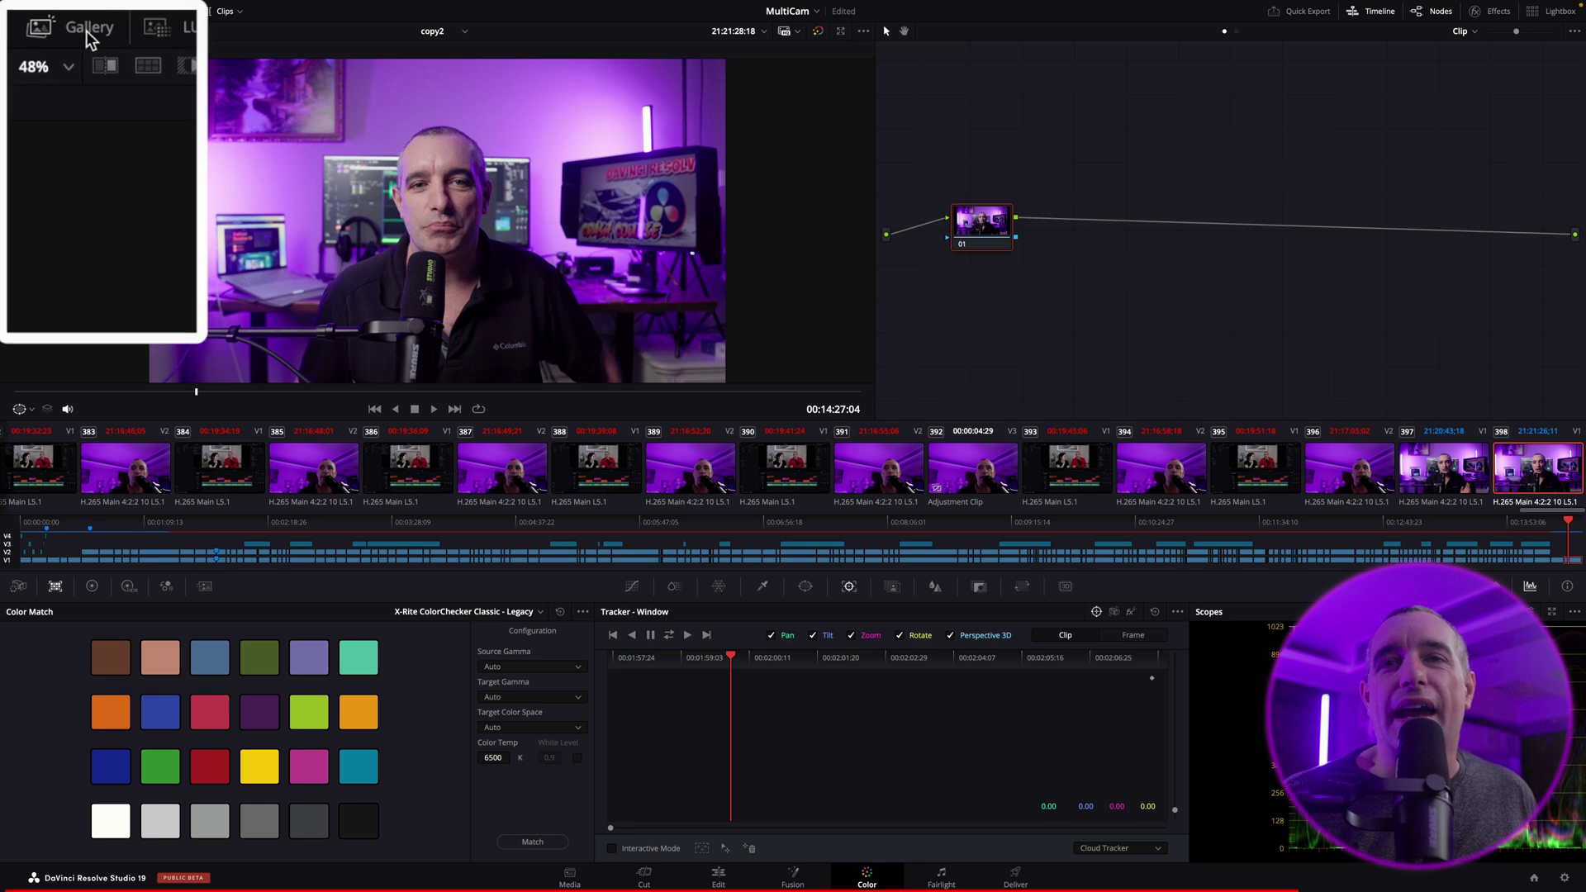
# Open the Gallery, look through the Stills 1 and Timelines albums, and display the PowerGrade 1 album.
pyautogui.click(87, 31)
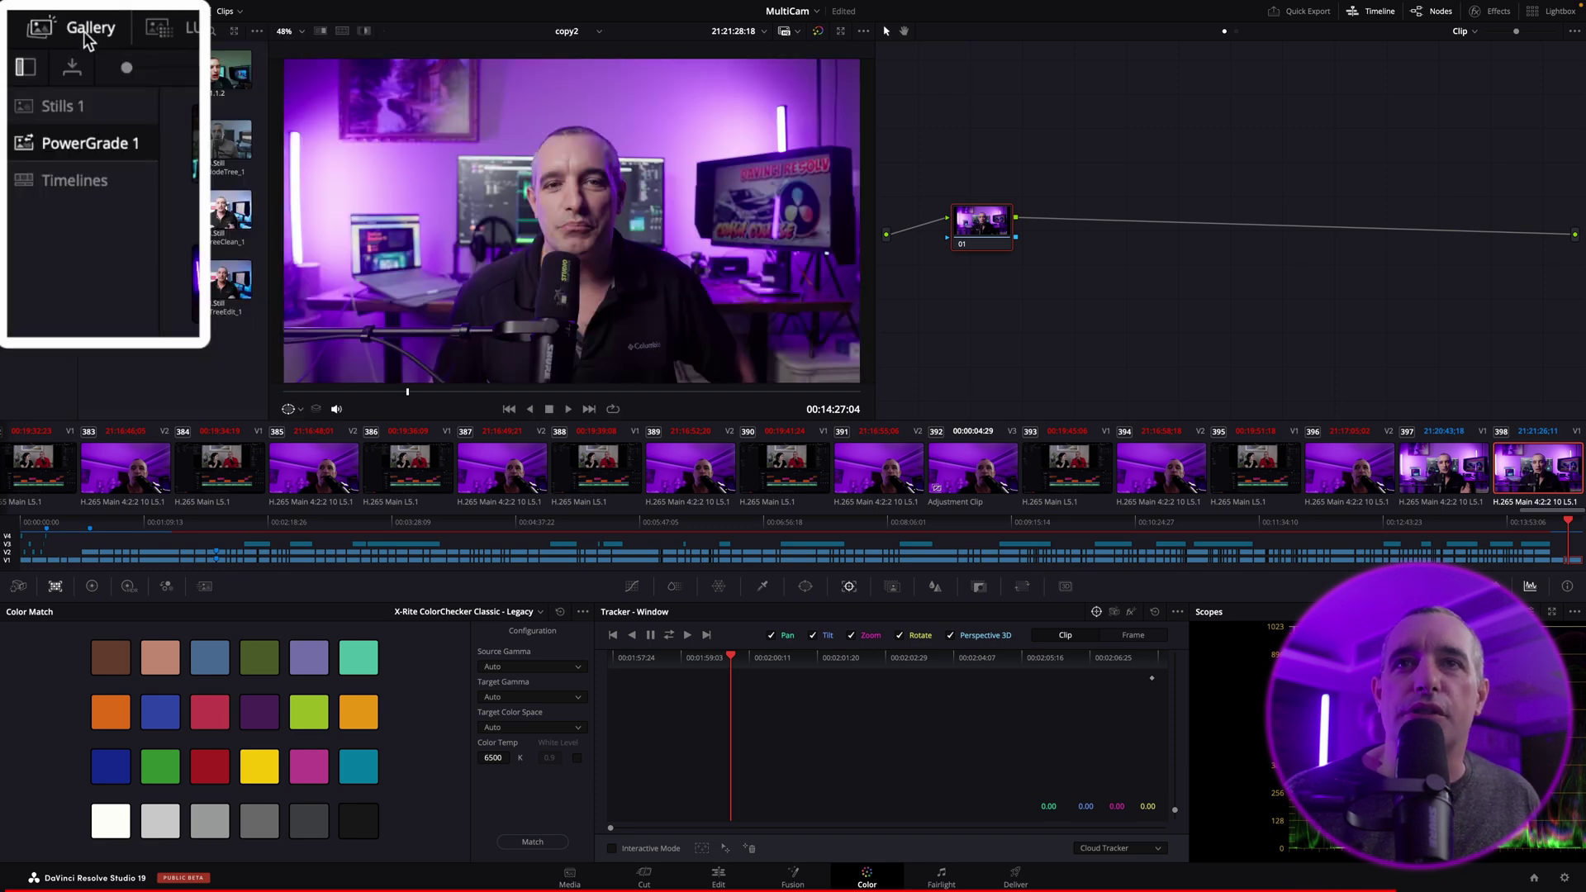
pyautogui.click(54, 113)
pyautogui.click(72, 182)
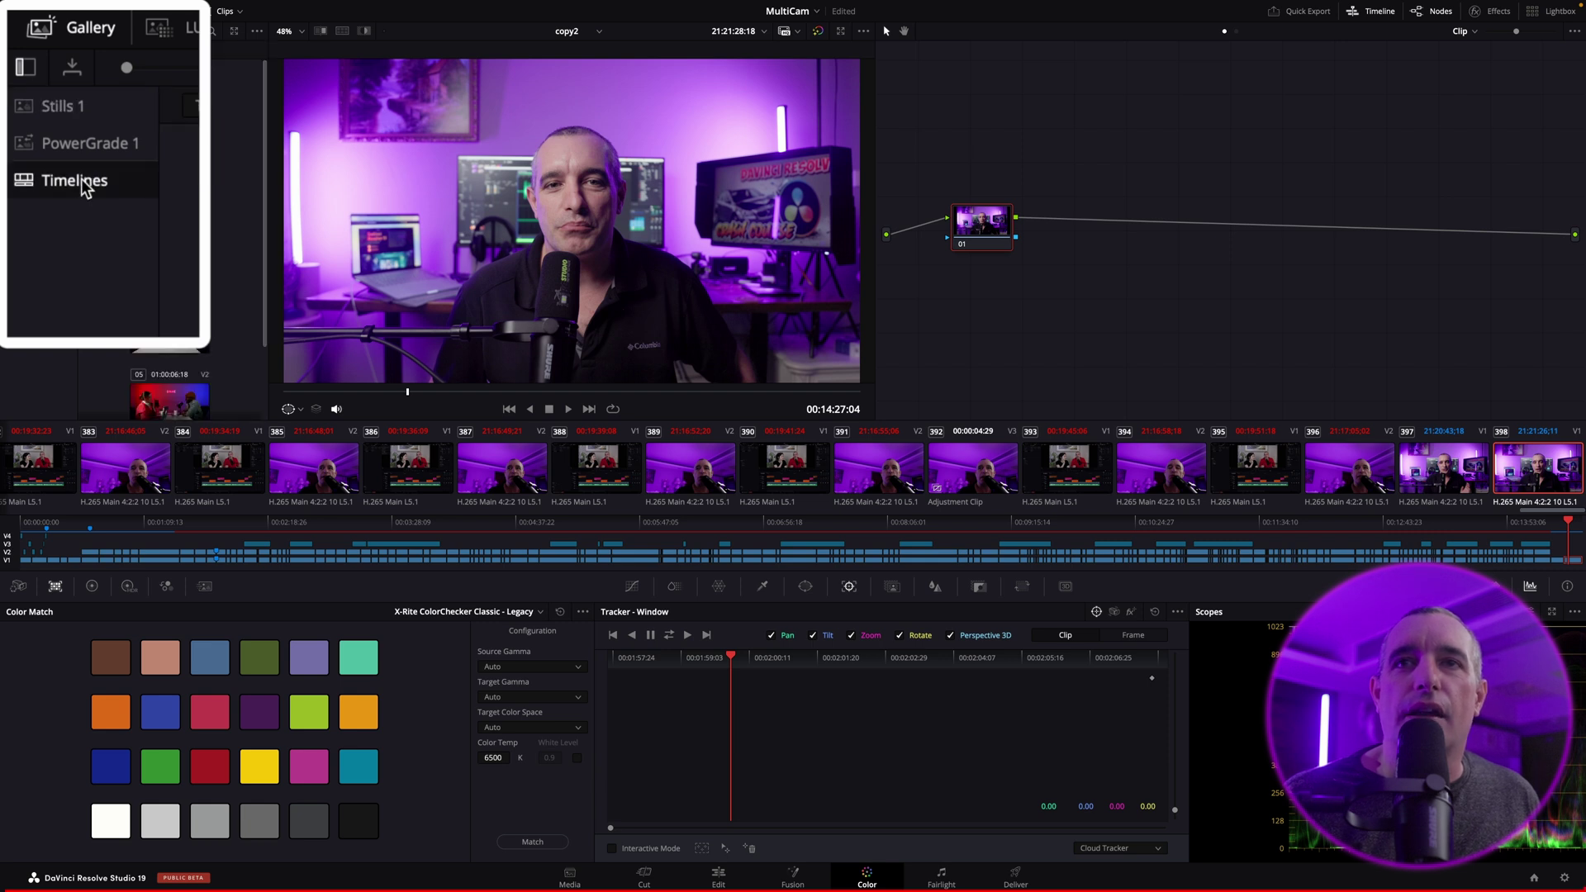
pyautogui.click(7, 72)
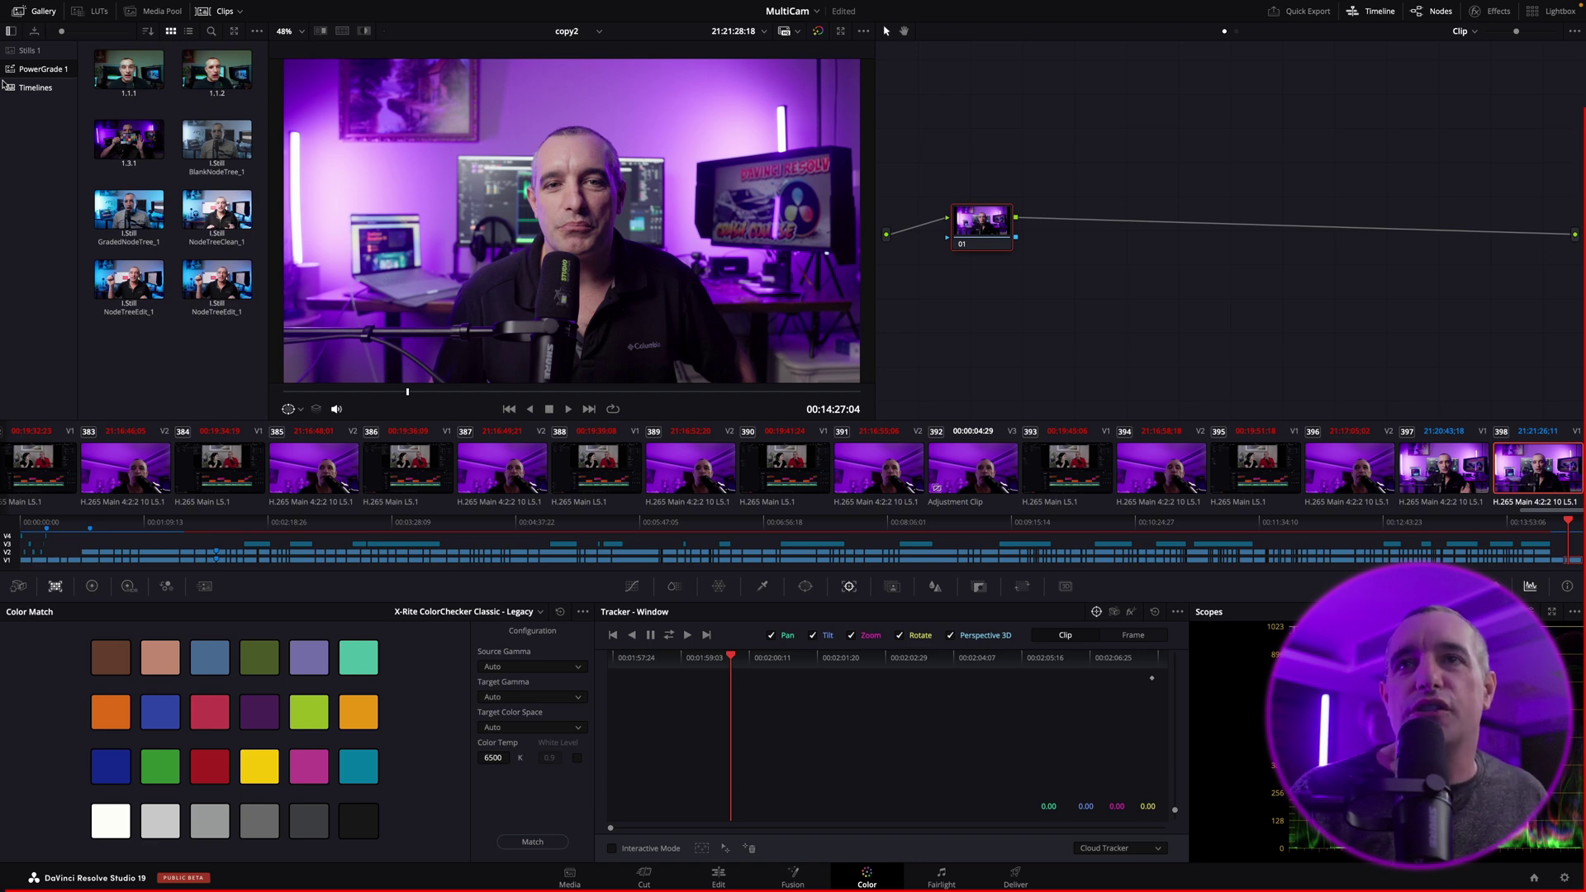
# Preview several PowerGrade stills on the current clip and apply the BlankNodeTree_1 grade.
pyautogui.click(127, 76)
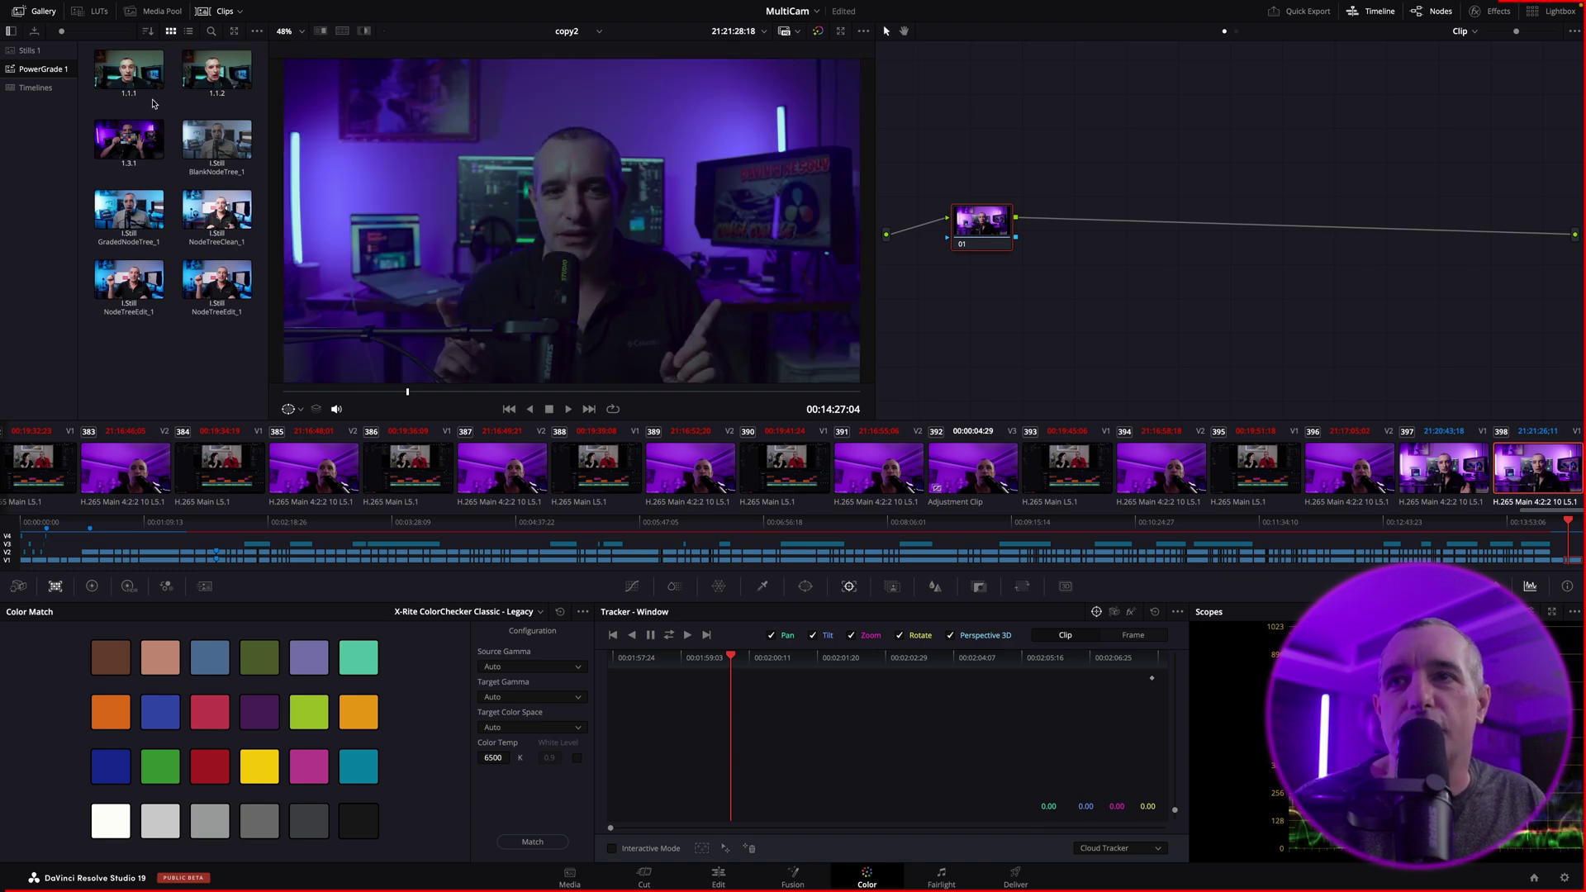
pyautogui.click(117, 145)
pyautogui.click(210, 144)
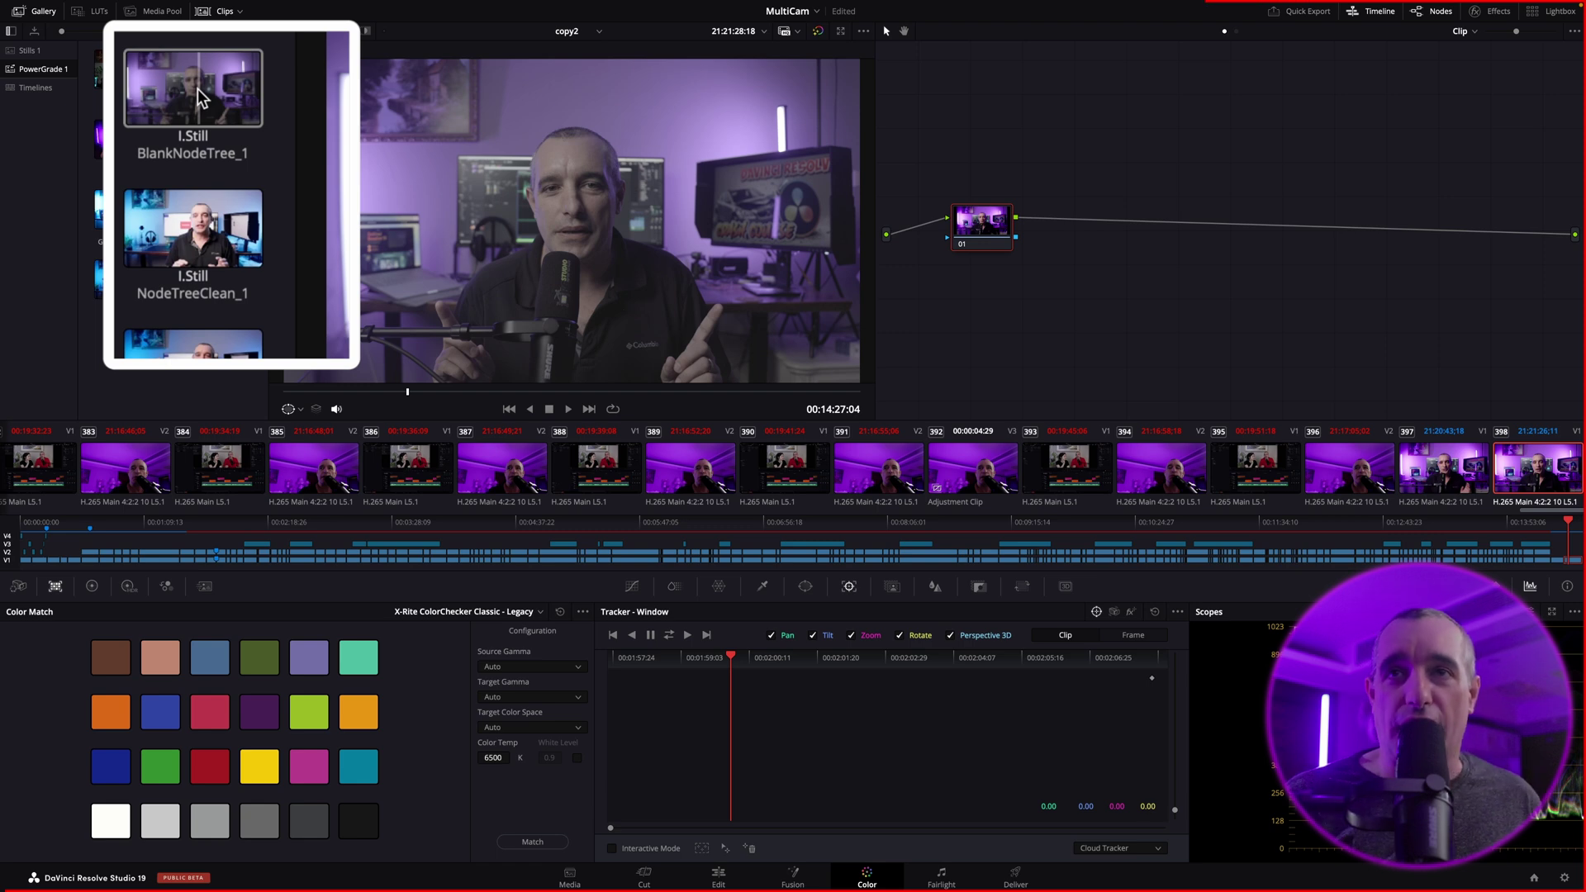
pyautogui.rightClick(220, 139)
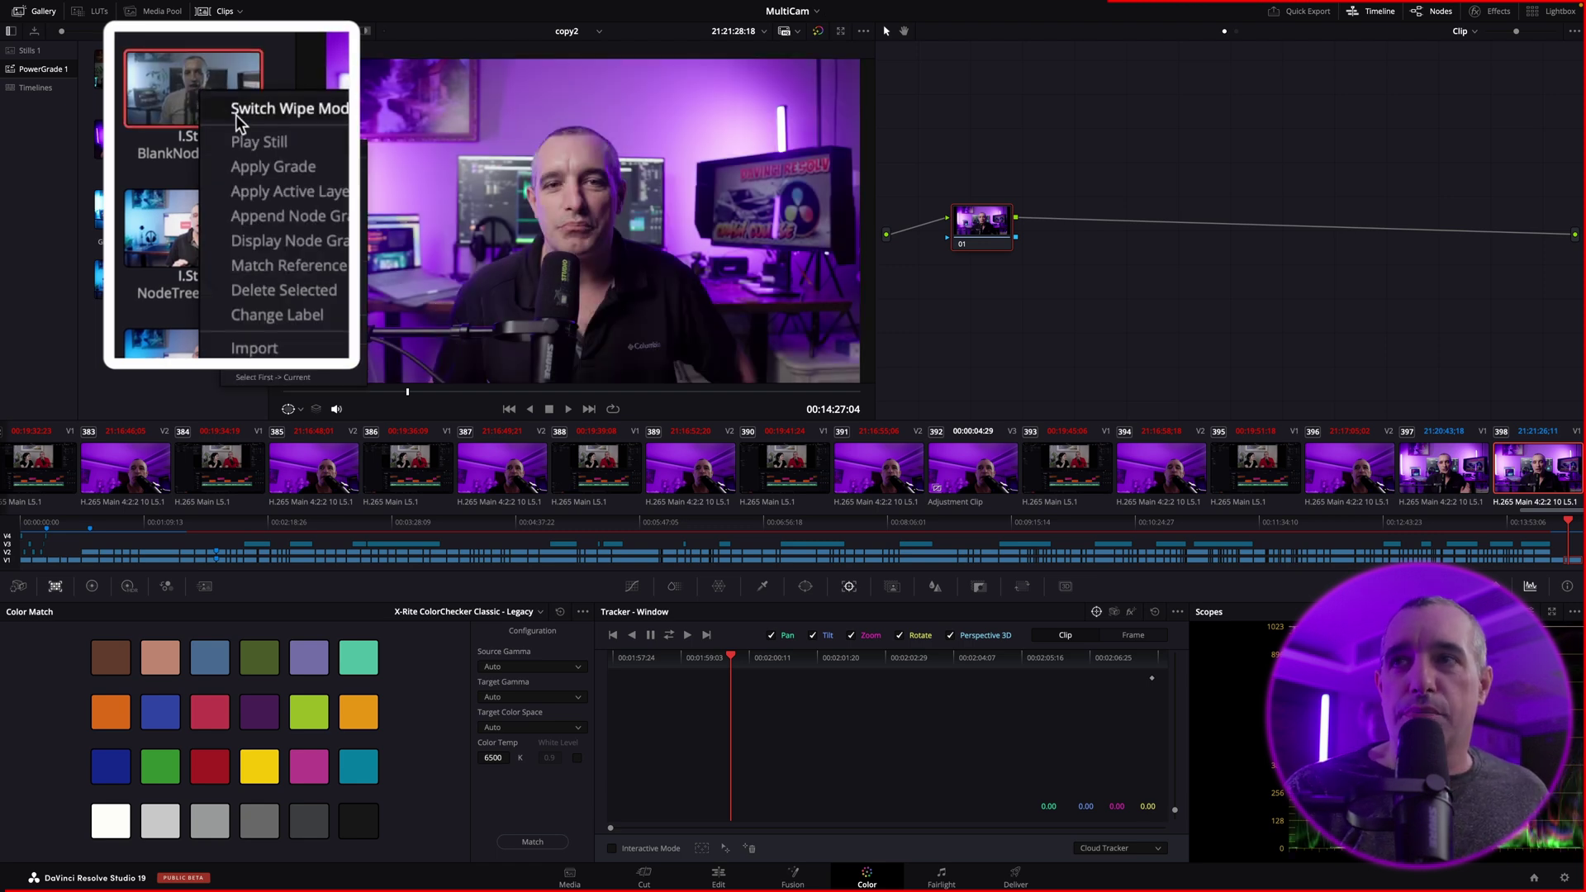
pyautogui.click(248, 169)
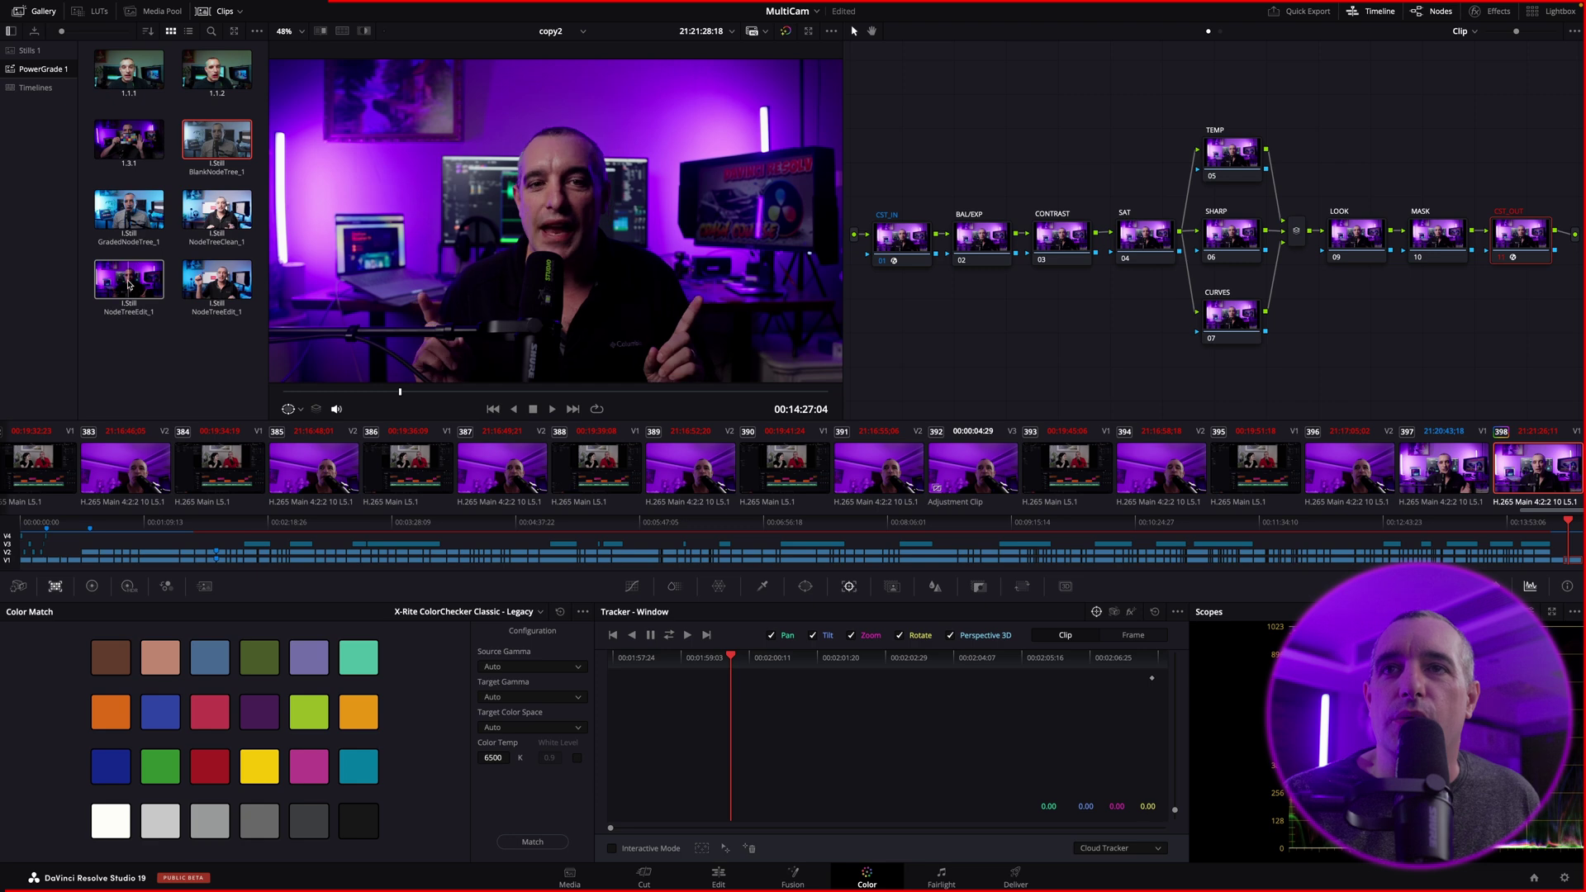
# Apply the NodeTreeClean_1 grade from the PowerGrade album to the current clip.
pyautogui.doubleClick(205, 213)
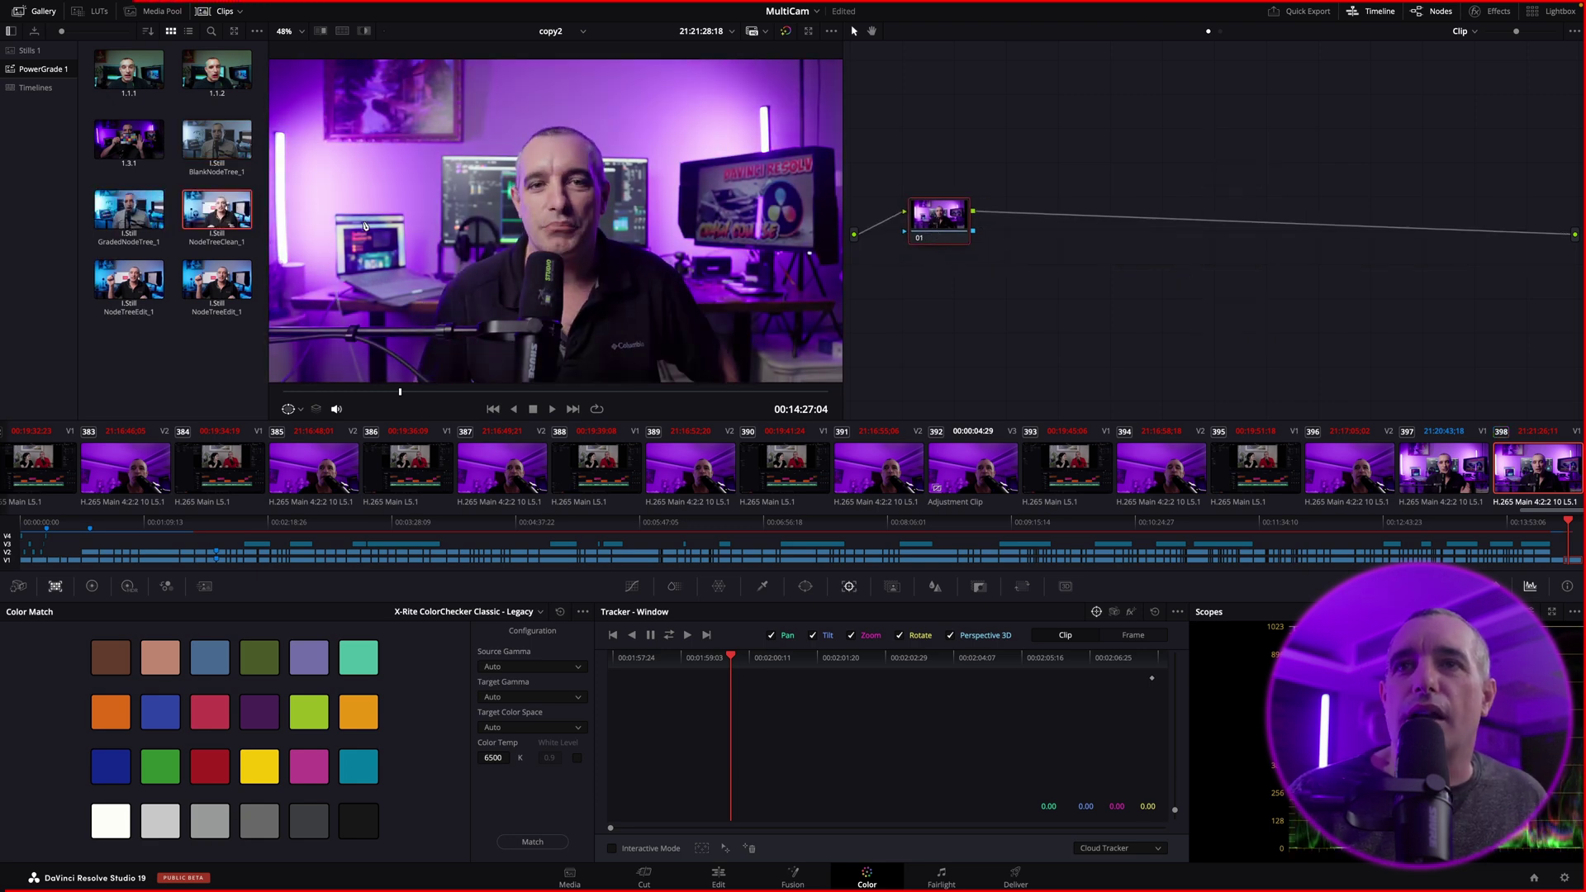
pyautogui.rightClick(218, 211)
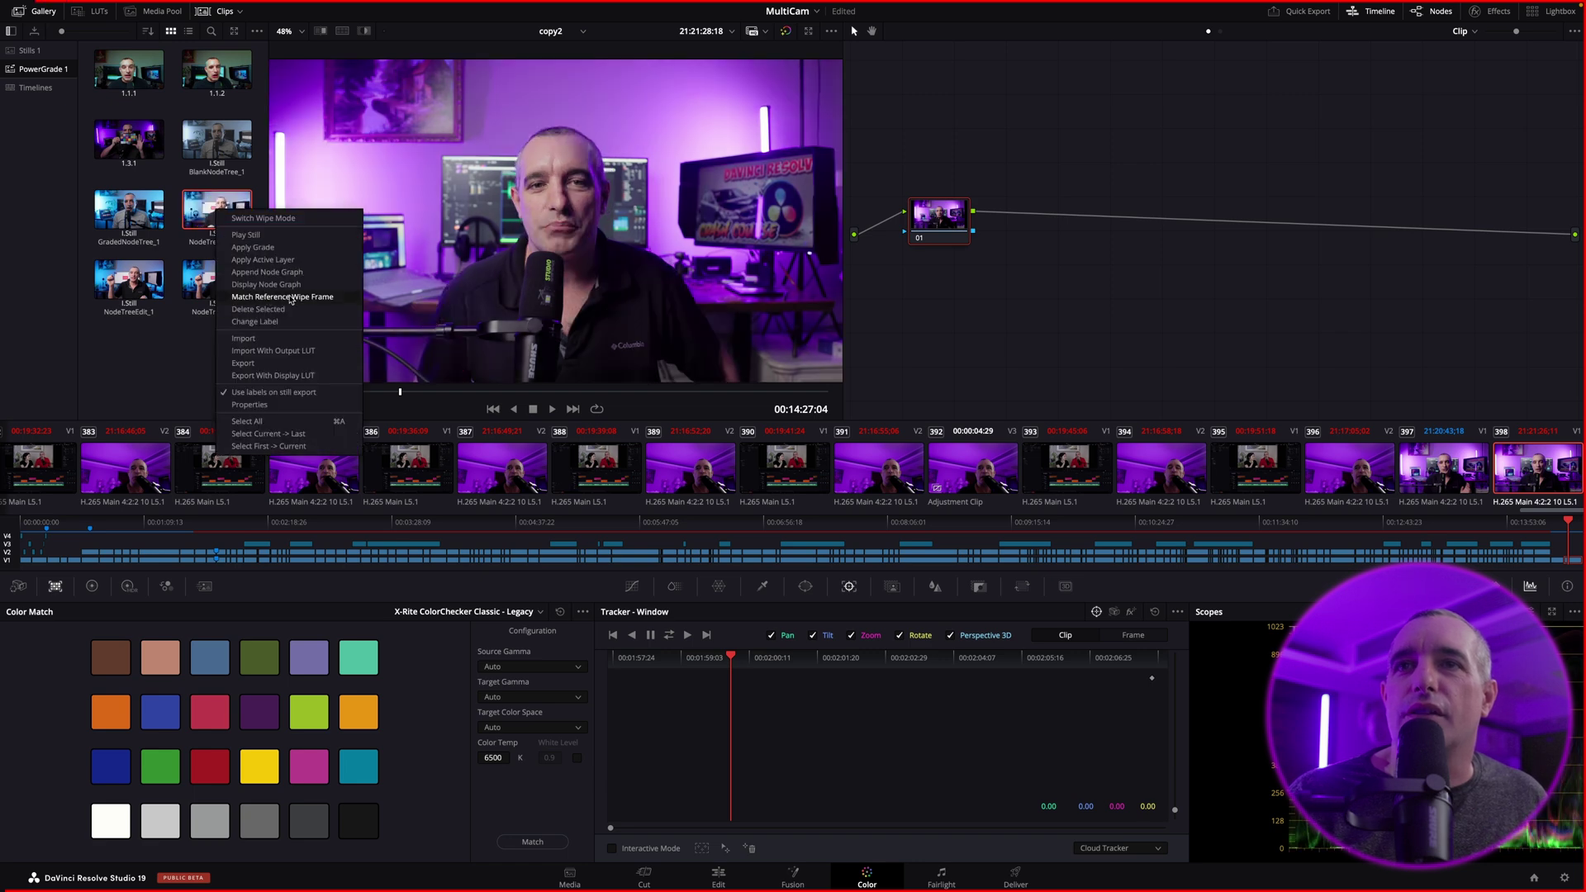
pyautogui.click(287, 248)
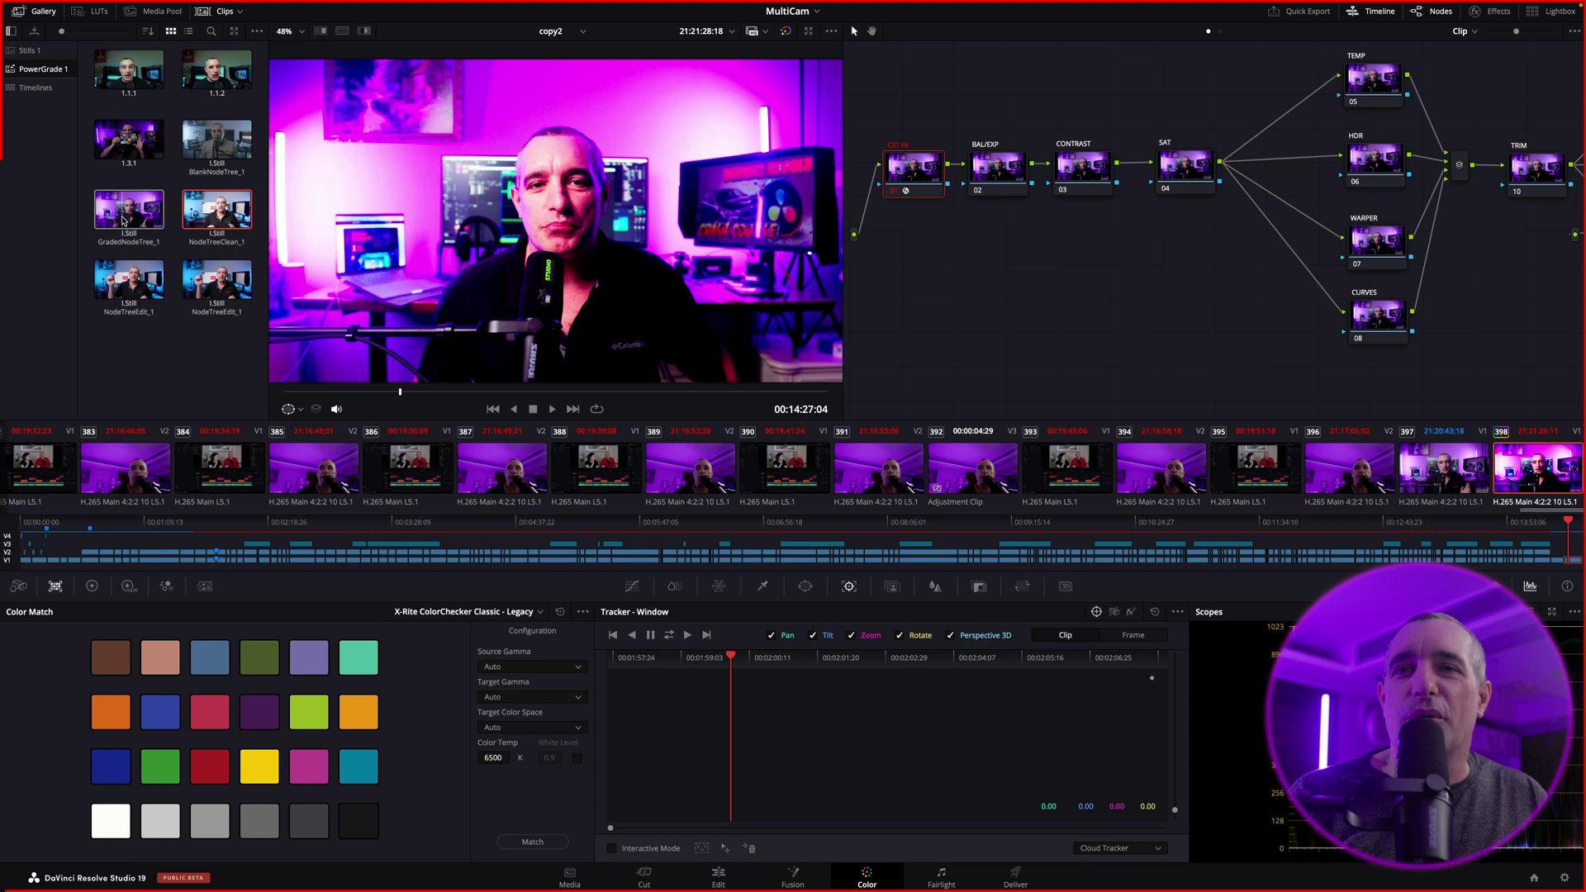
# Replace the clip's node tree with the GradedNodeTree_1 grade.
pyautogui.rightClick(232, 283)
pyautogui.rightClick(135, 209)
pyautogui.click(192, 246)
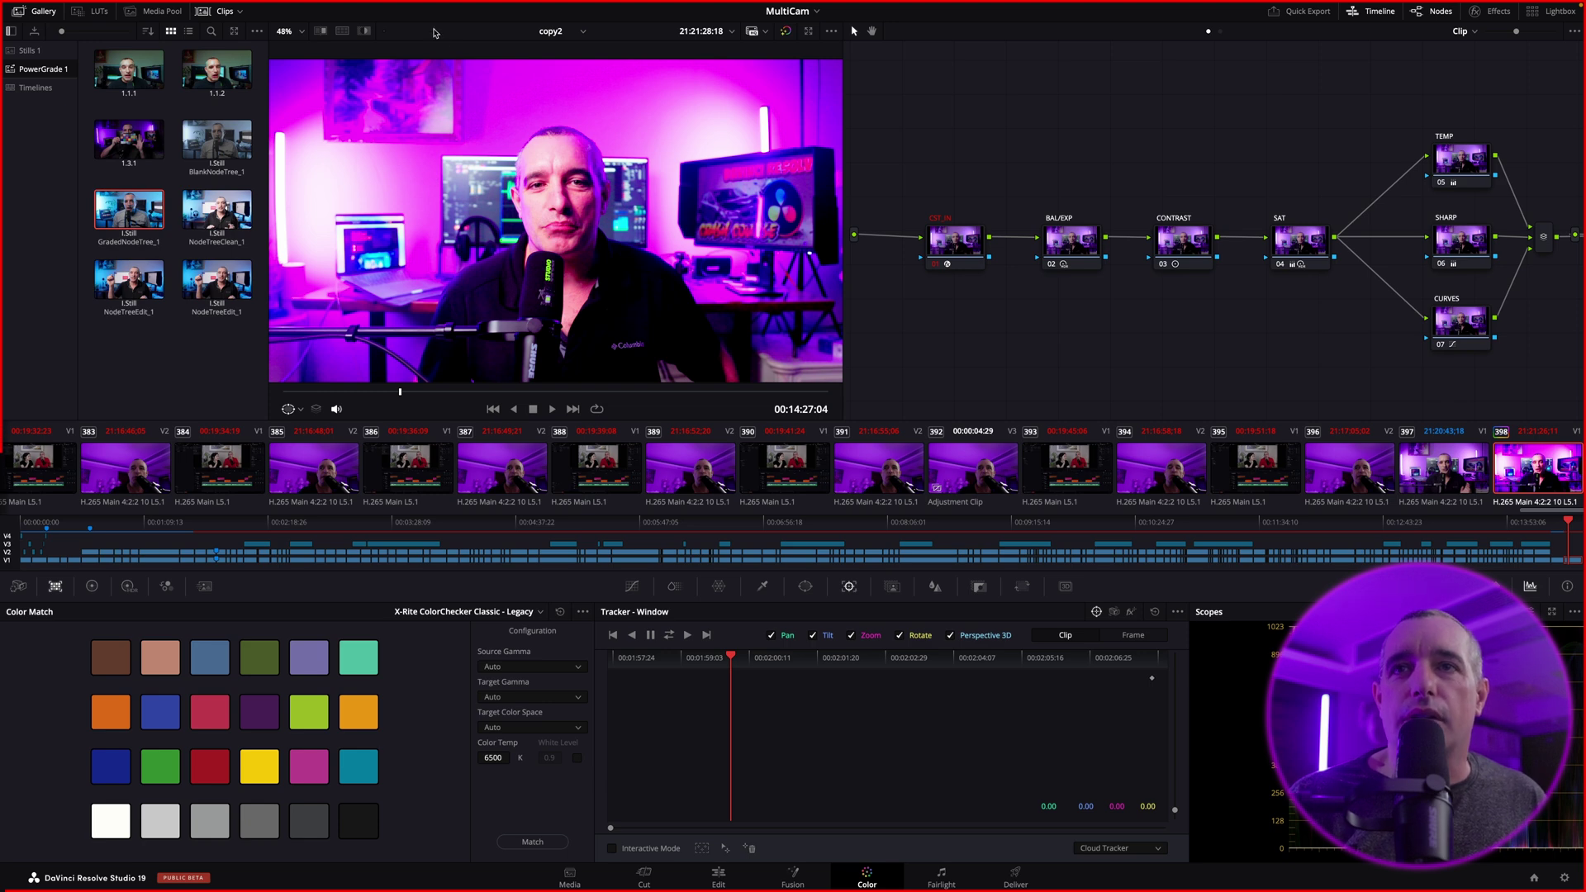
# Apply the BlankNodeTree_1 grade to the clip and review its nodes from CONTRAST through MASK.
pyautogui.rightClick(213, 141)
pyautogui.click(248, 164)
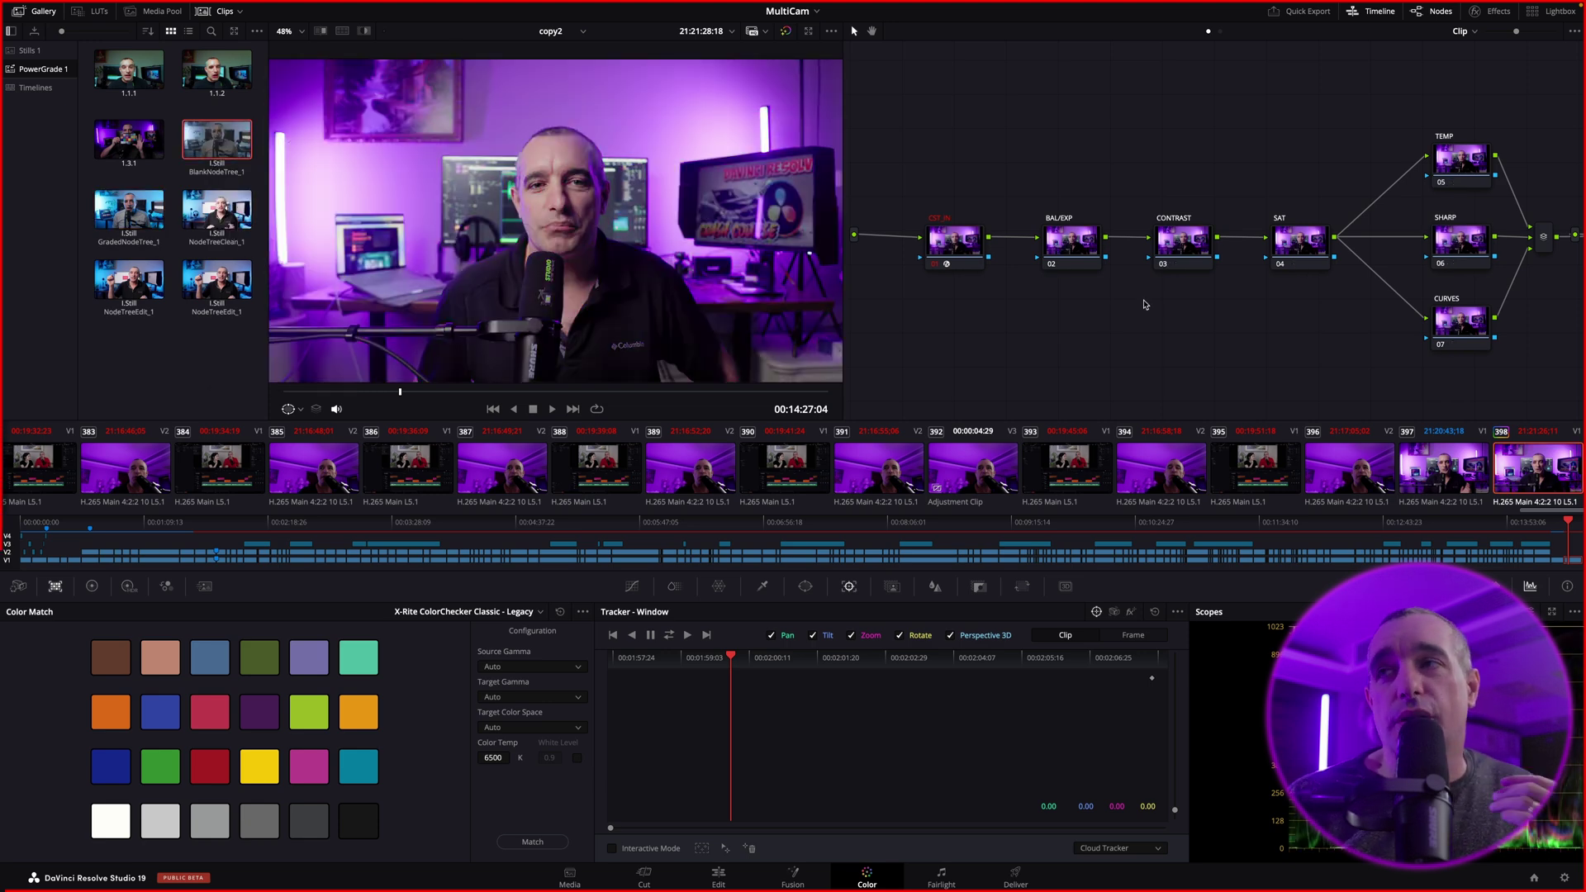
pyautogui.hscroll(5, 1215, 331)
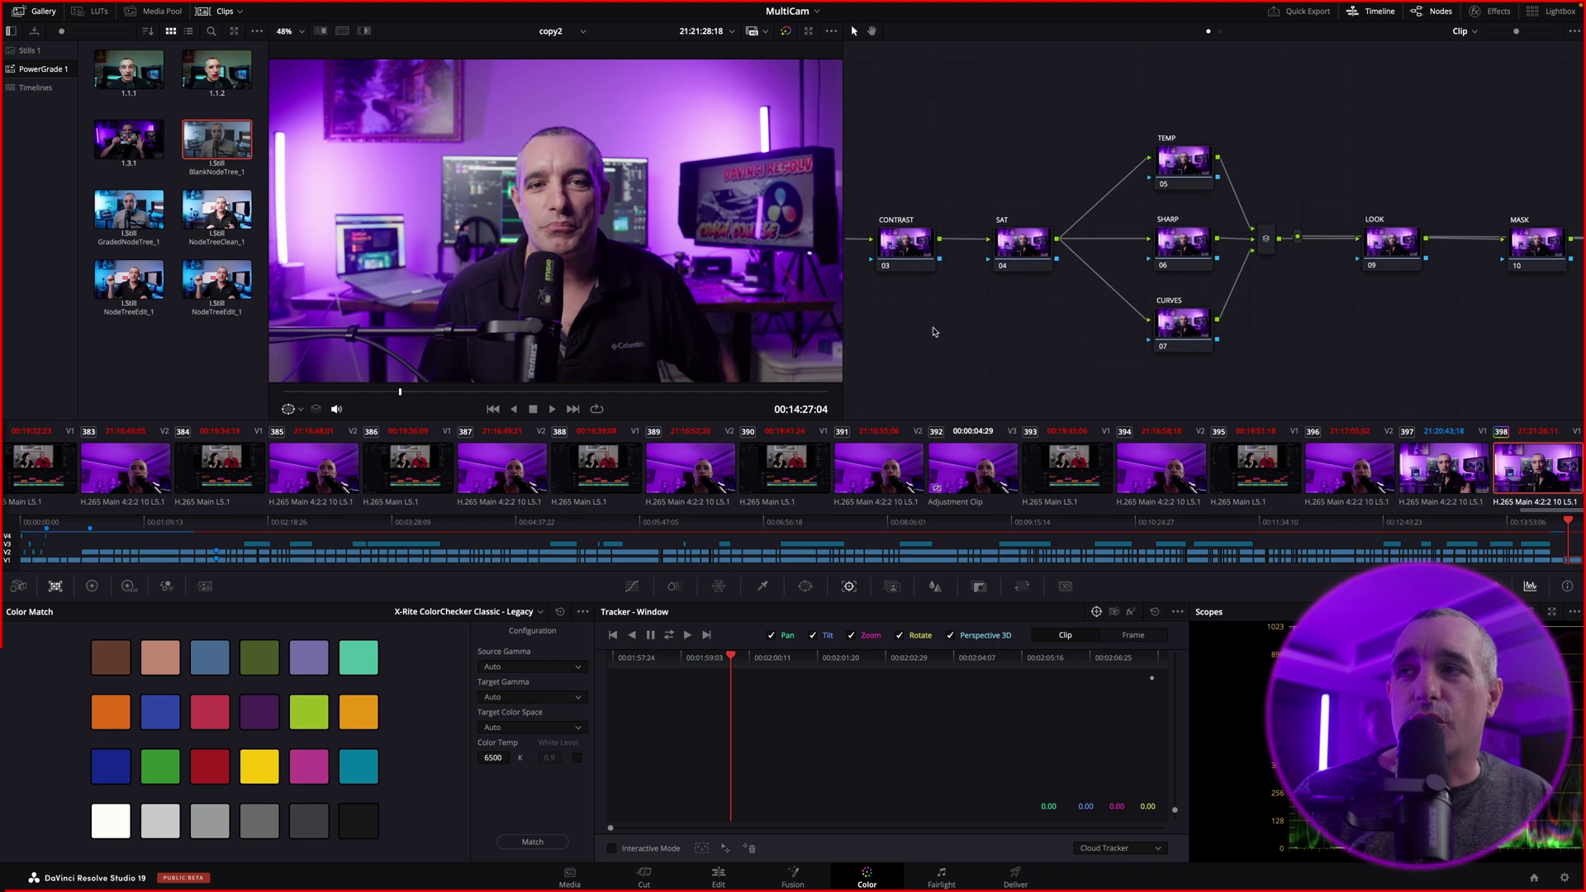
pyautogui.scroll(2, 1120, 355)
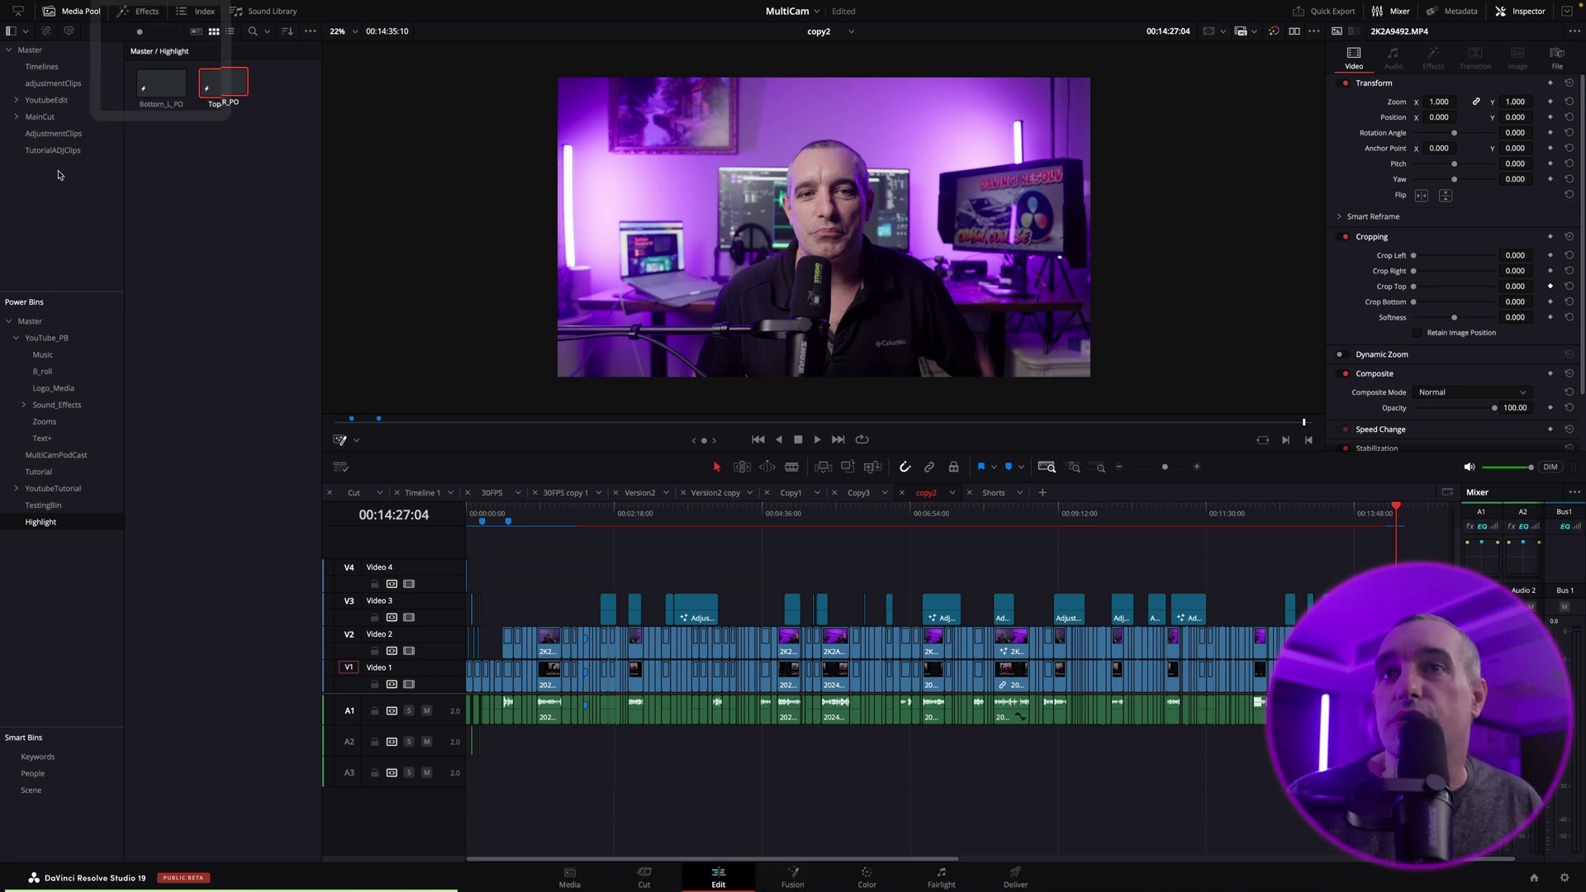
# Show the effects library and add an Adjustment Clip on a new Video 5 track at the start of copy2.
pyautogui.click(149, 12)
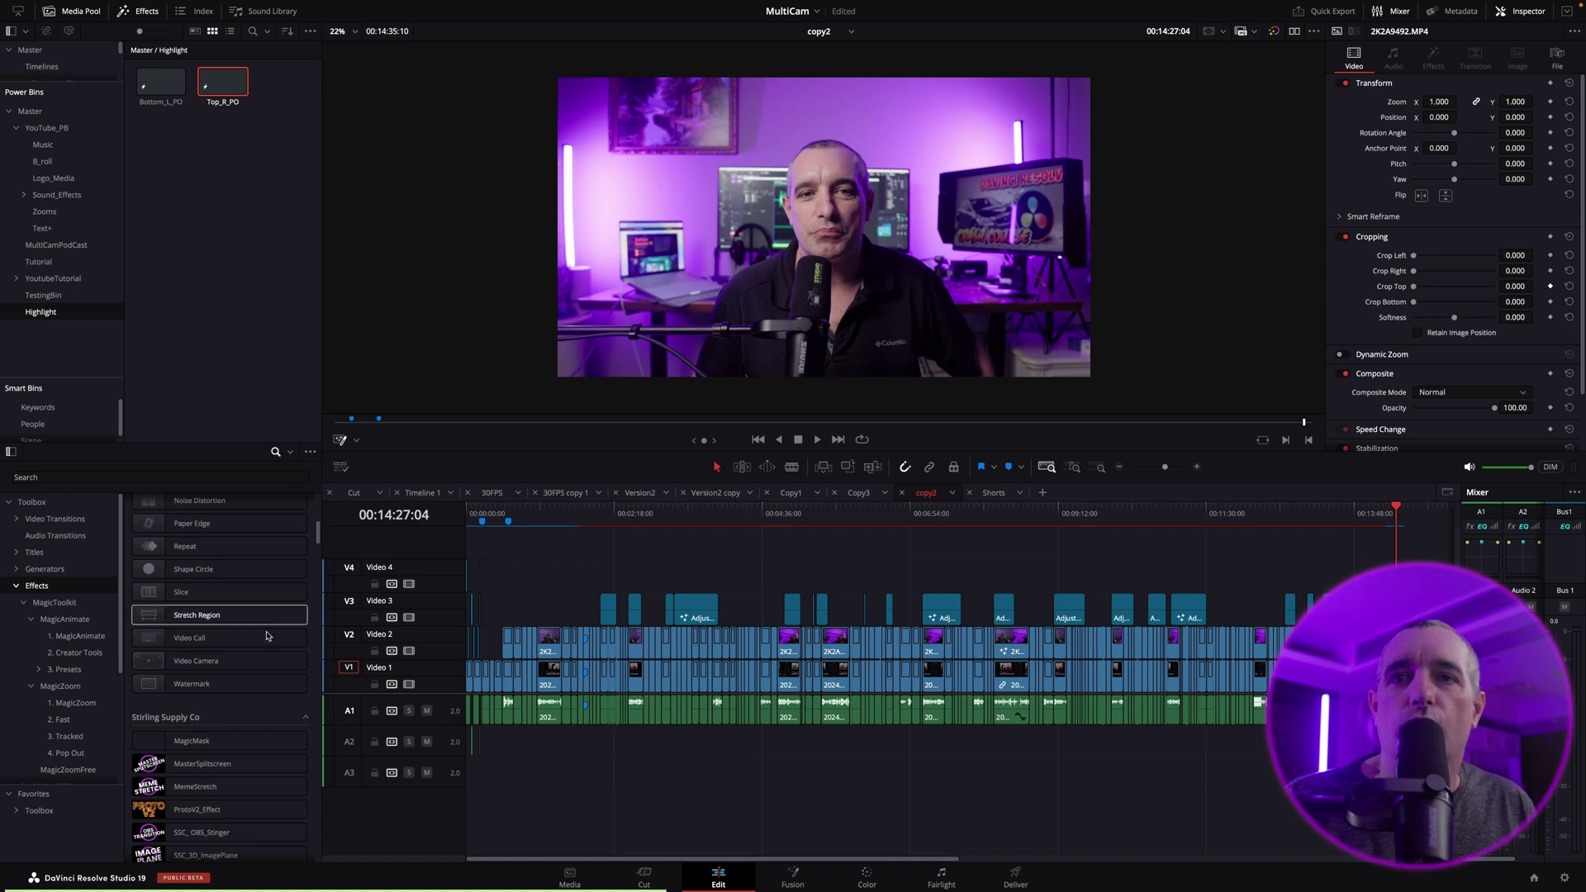
pyautogui.scroll(6, 219, 627)
pyautogui.moveTo(210, 533); pyautogui.dragTo(469, 545)
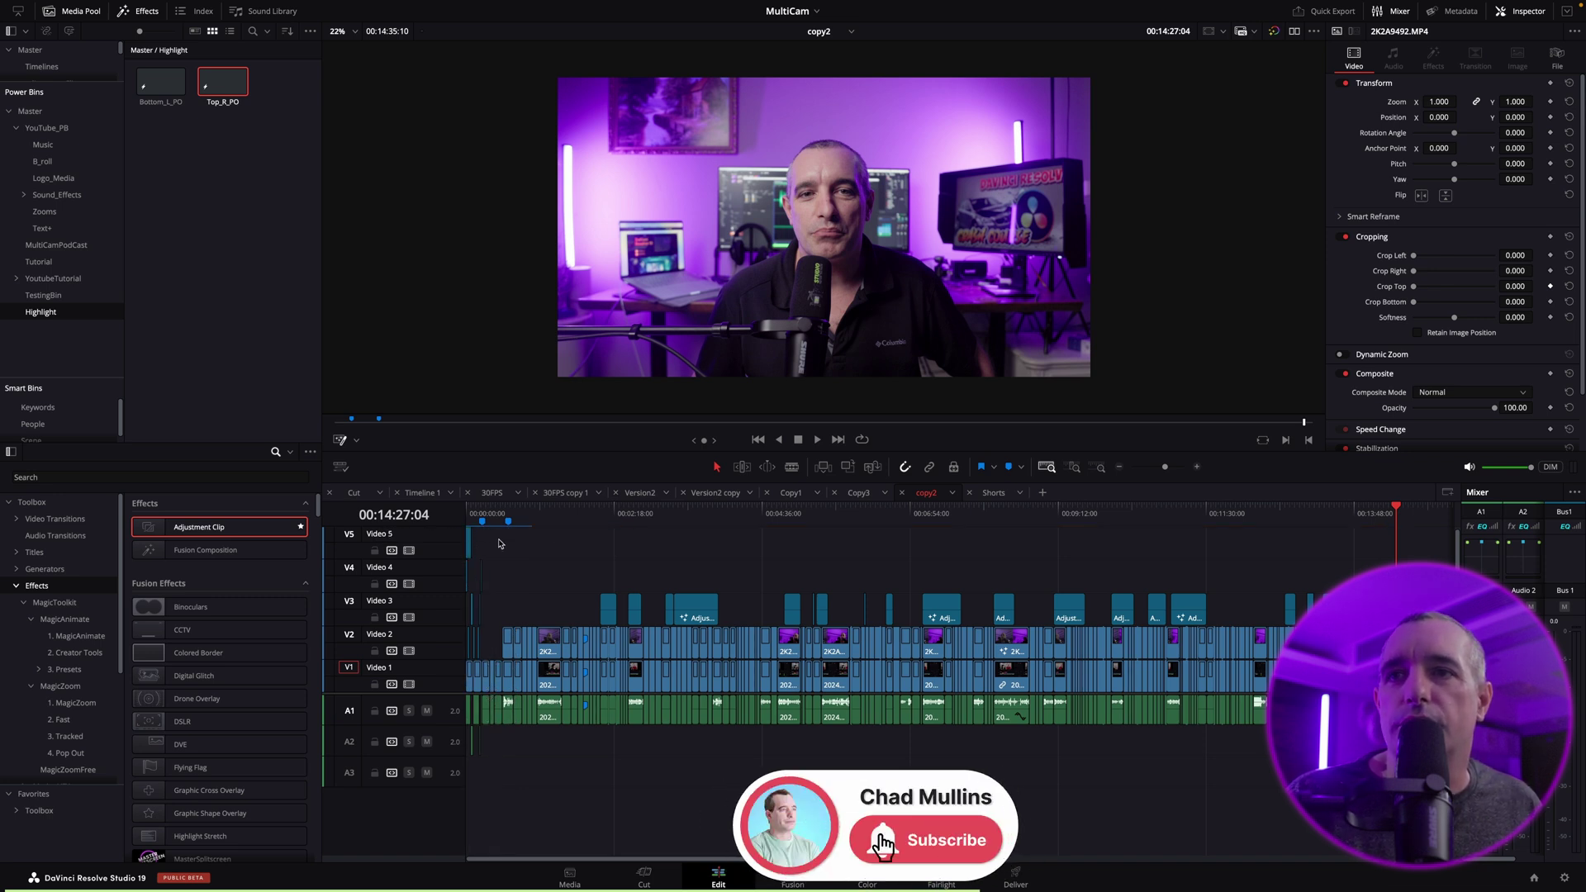
# Extend the Adjustment Clip on Video 5 so it spans the whole copy2 timeline, with a duration of 14:35:10.
pyautogui.click(469, 545)
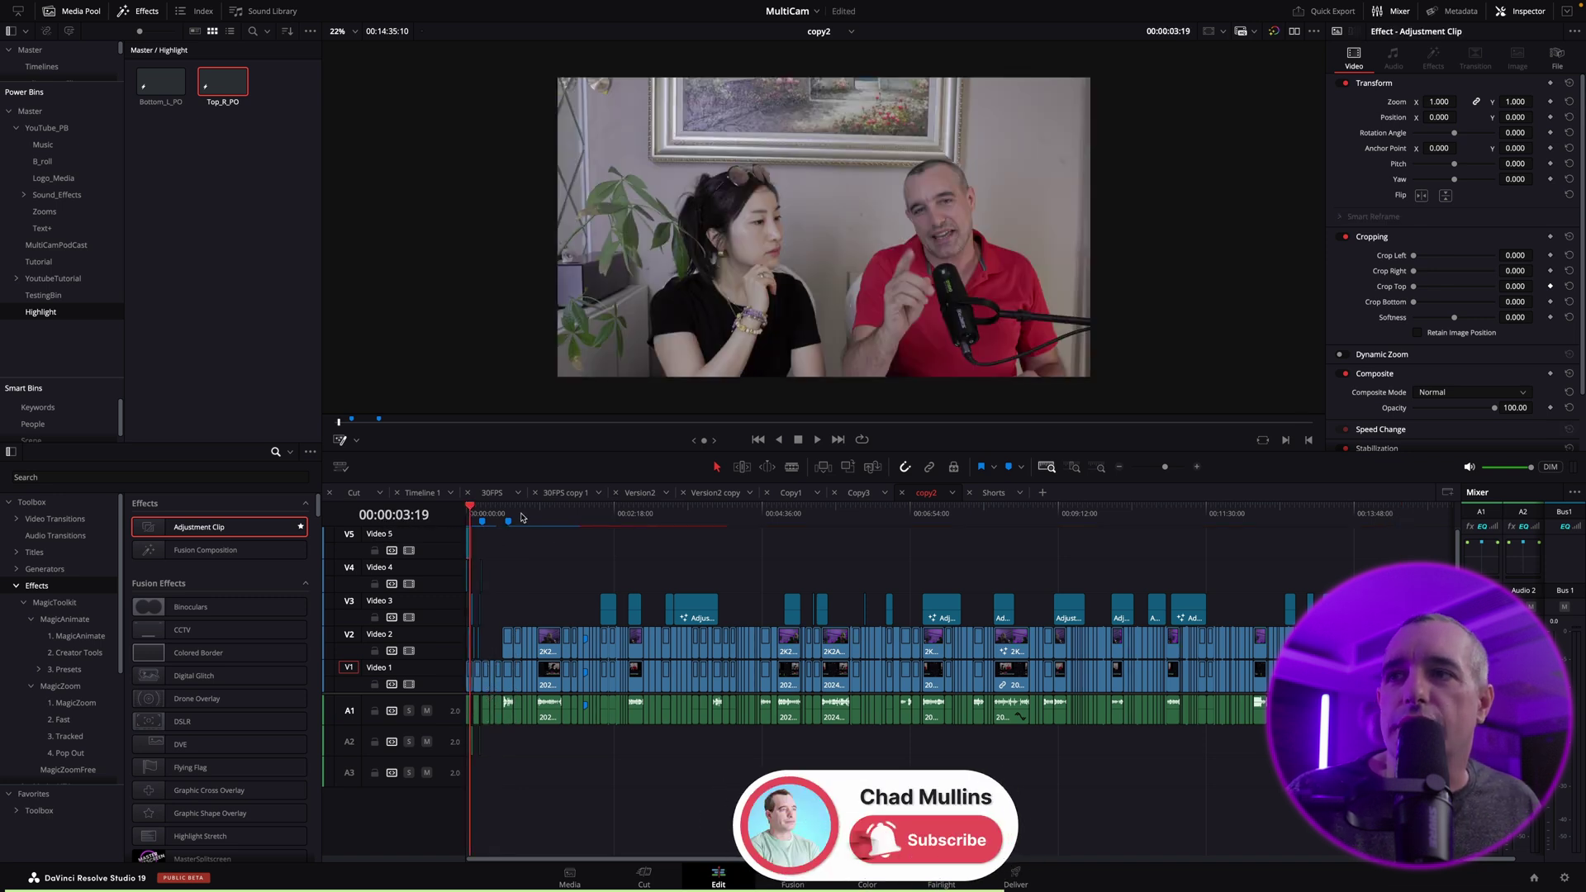
pyautogui.click(1099, 468)
pyautogui.moveTo(586, 545); pyautogui.dragTo(1309, 546)
pyautogui.click(1047, 467)
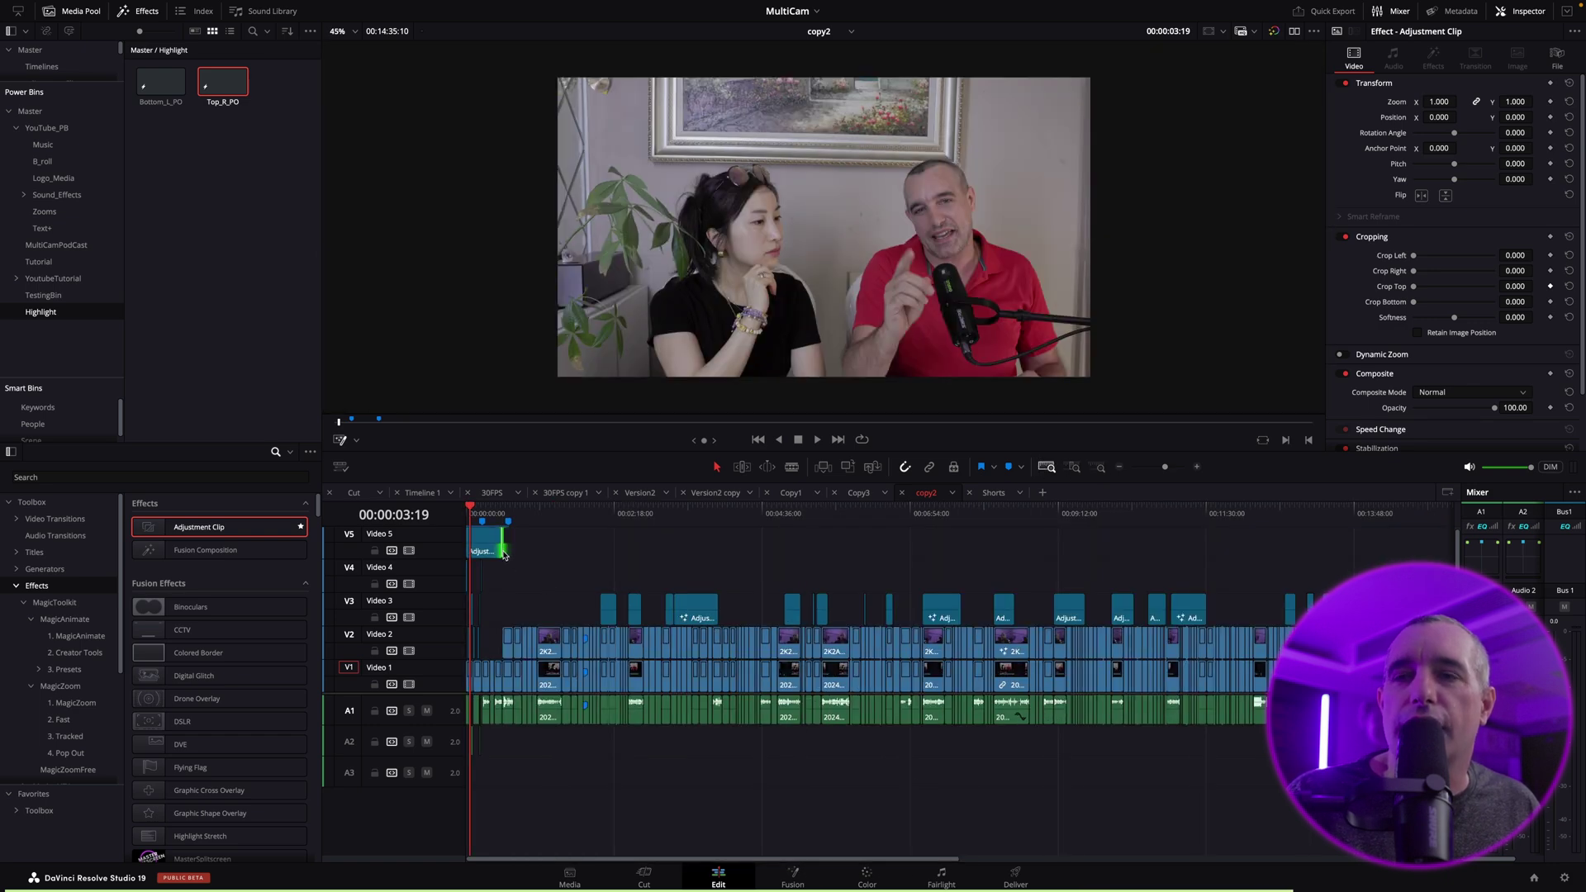
pyautogui.moveTo(502, 547); pyautogui.dragTo(1406, 545)
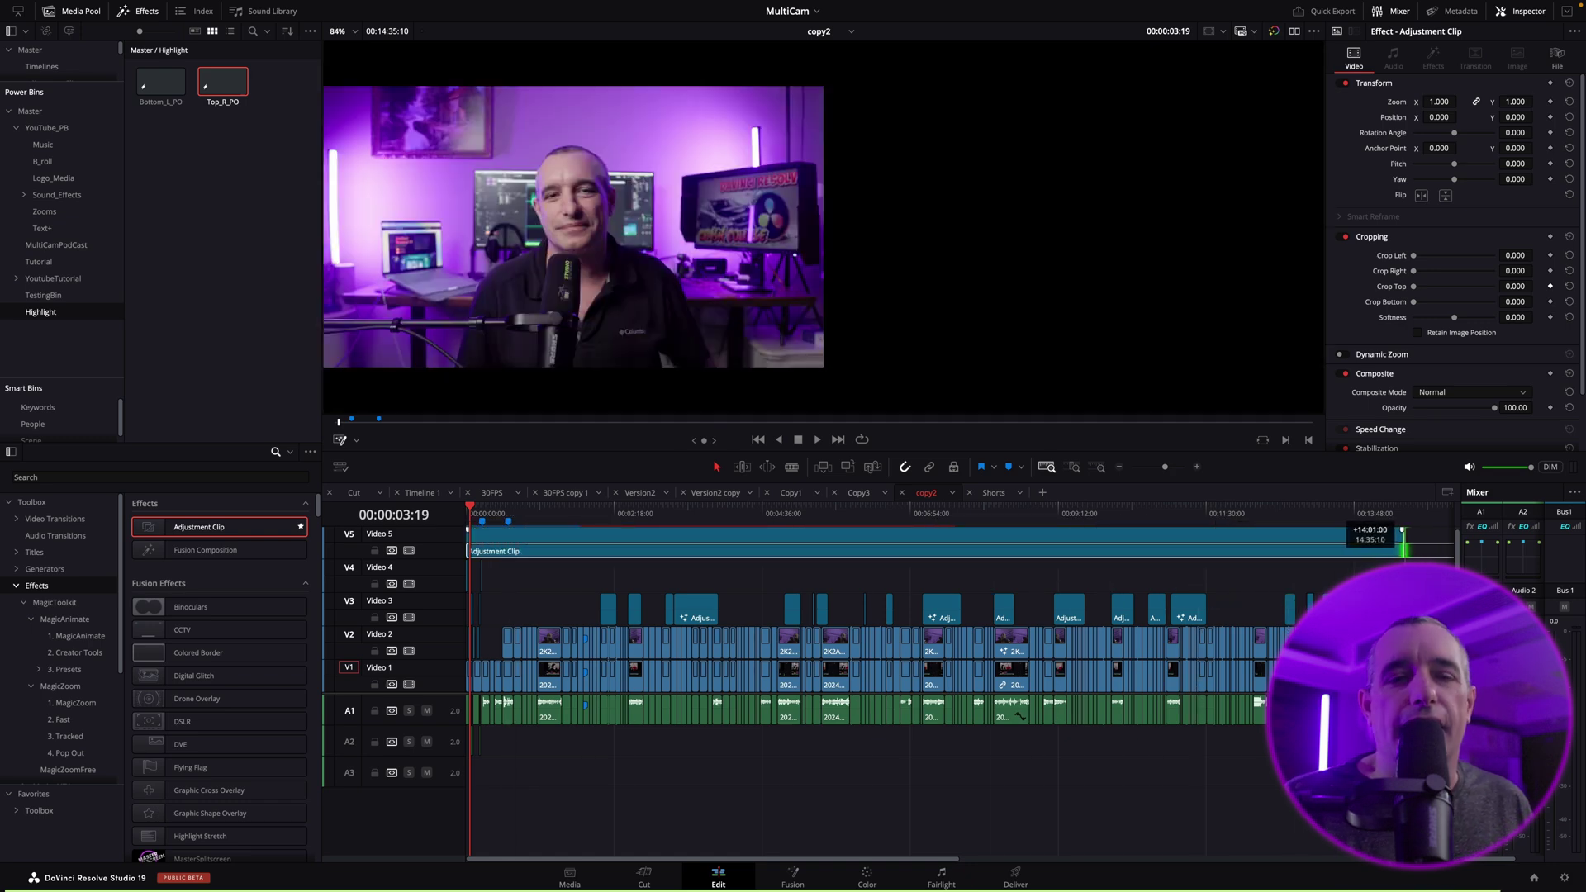
pyautogui.click(625, 545)
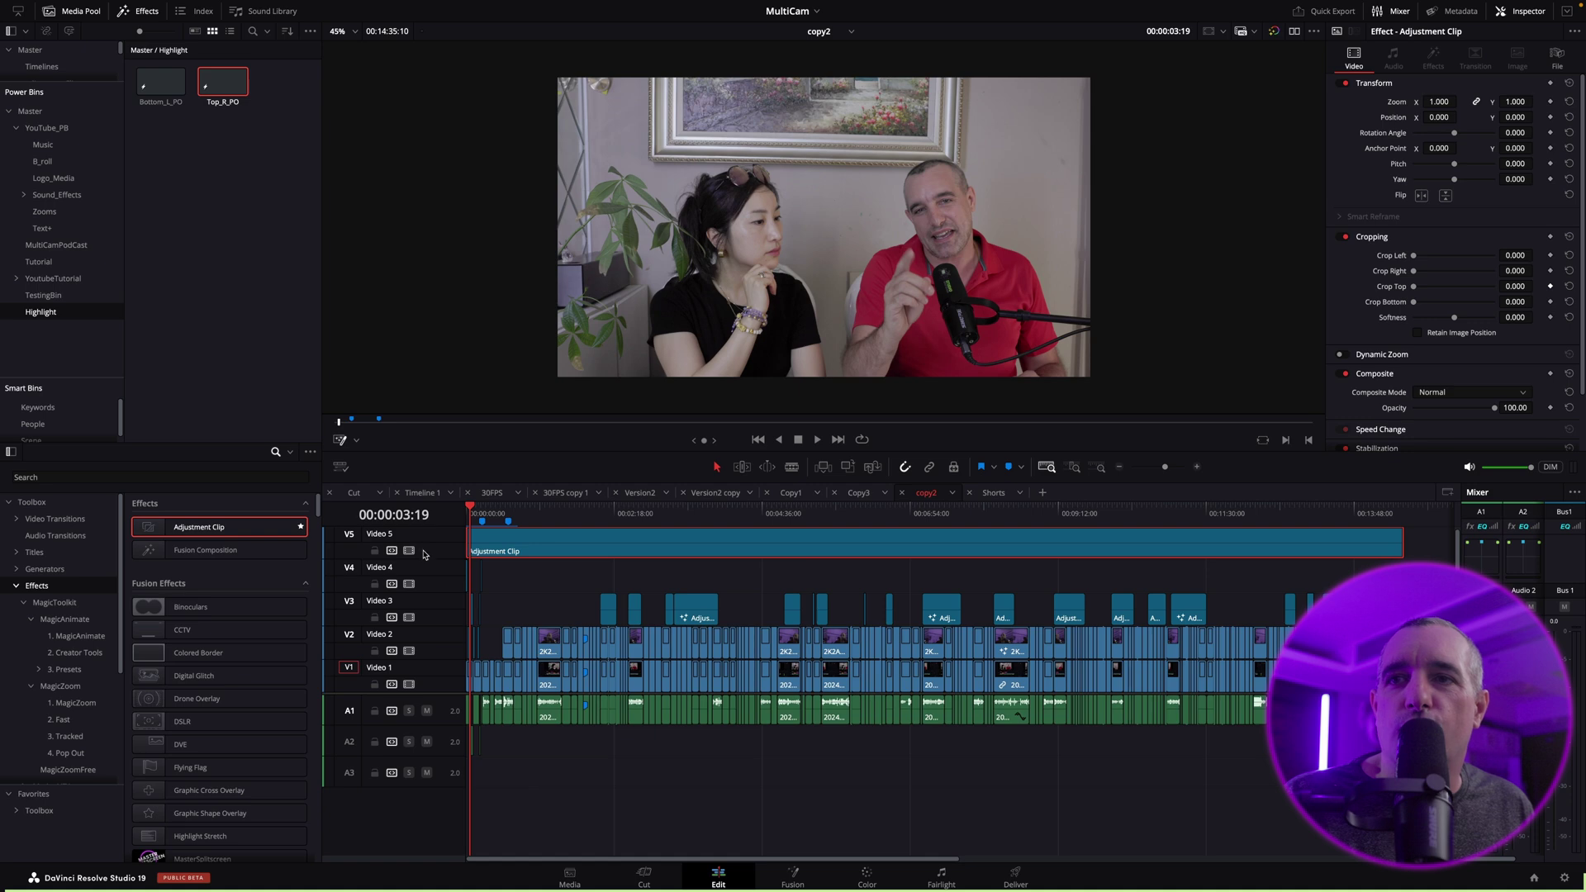
# Search the color effects library for film and apply Film Look Creator to the adjustment clip's node.
pyautogui.moveTo(469, 513); pyautogui.dragTo(503, 513)
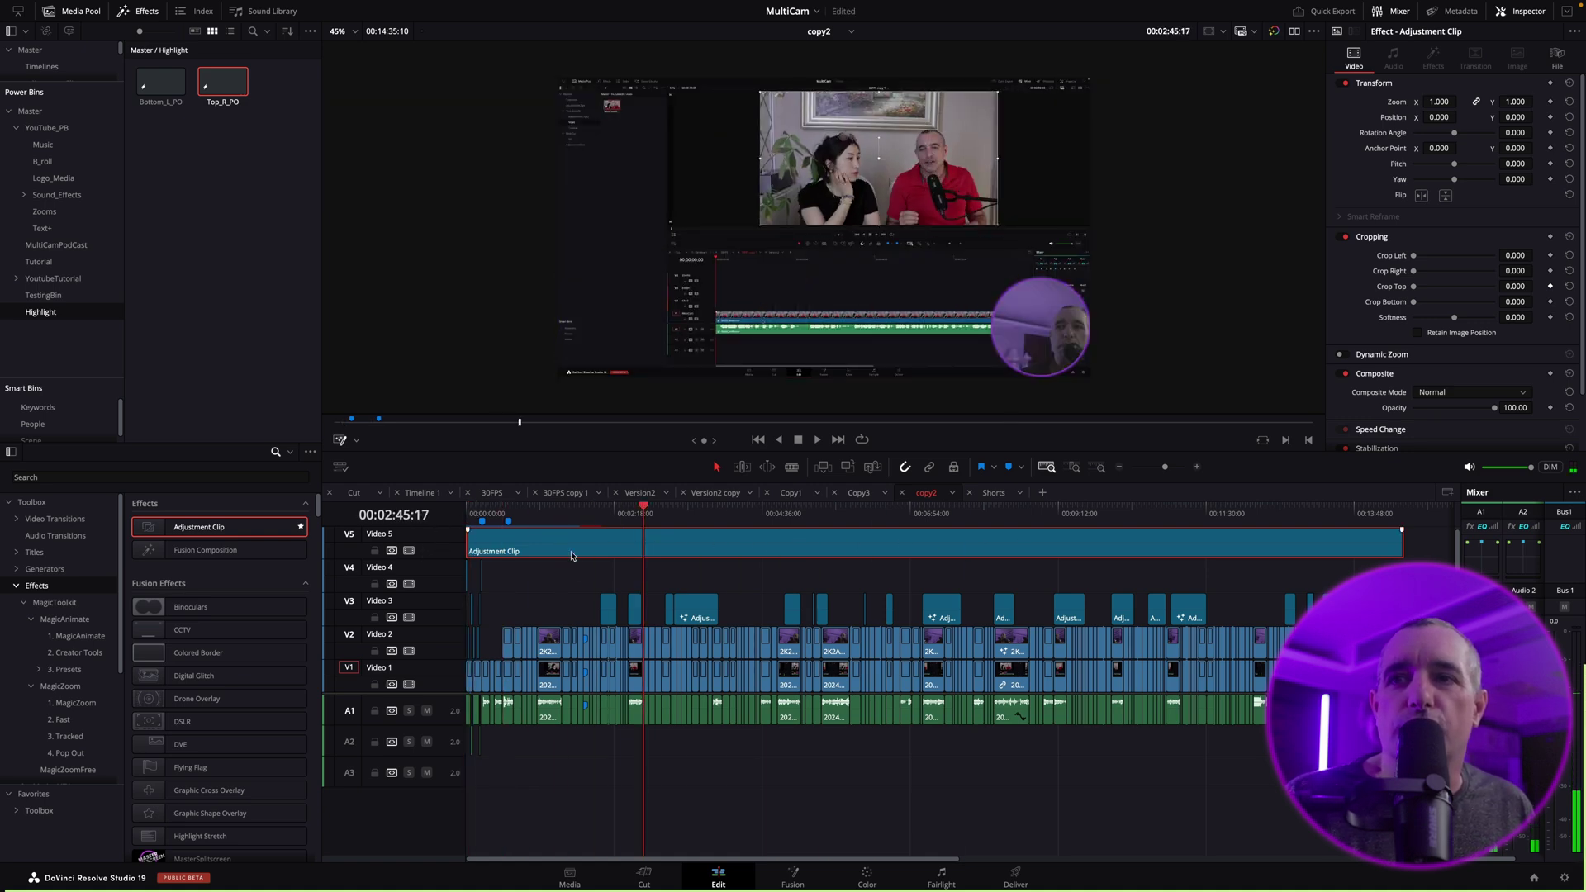
pyautogui.click(572, 513)
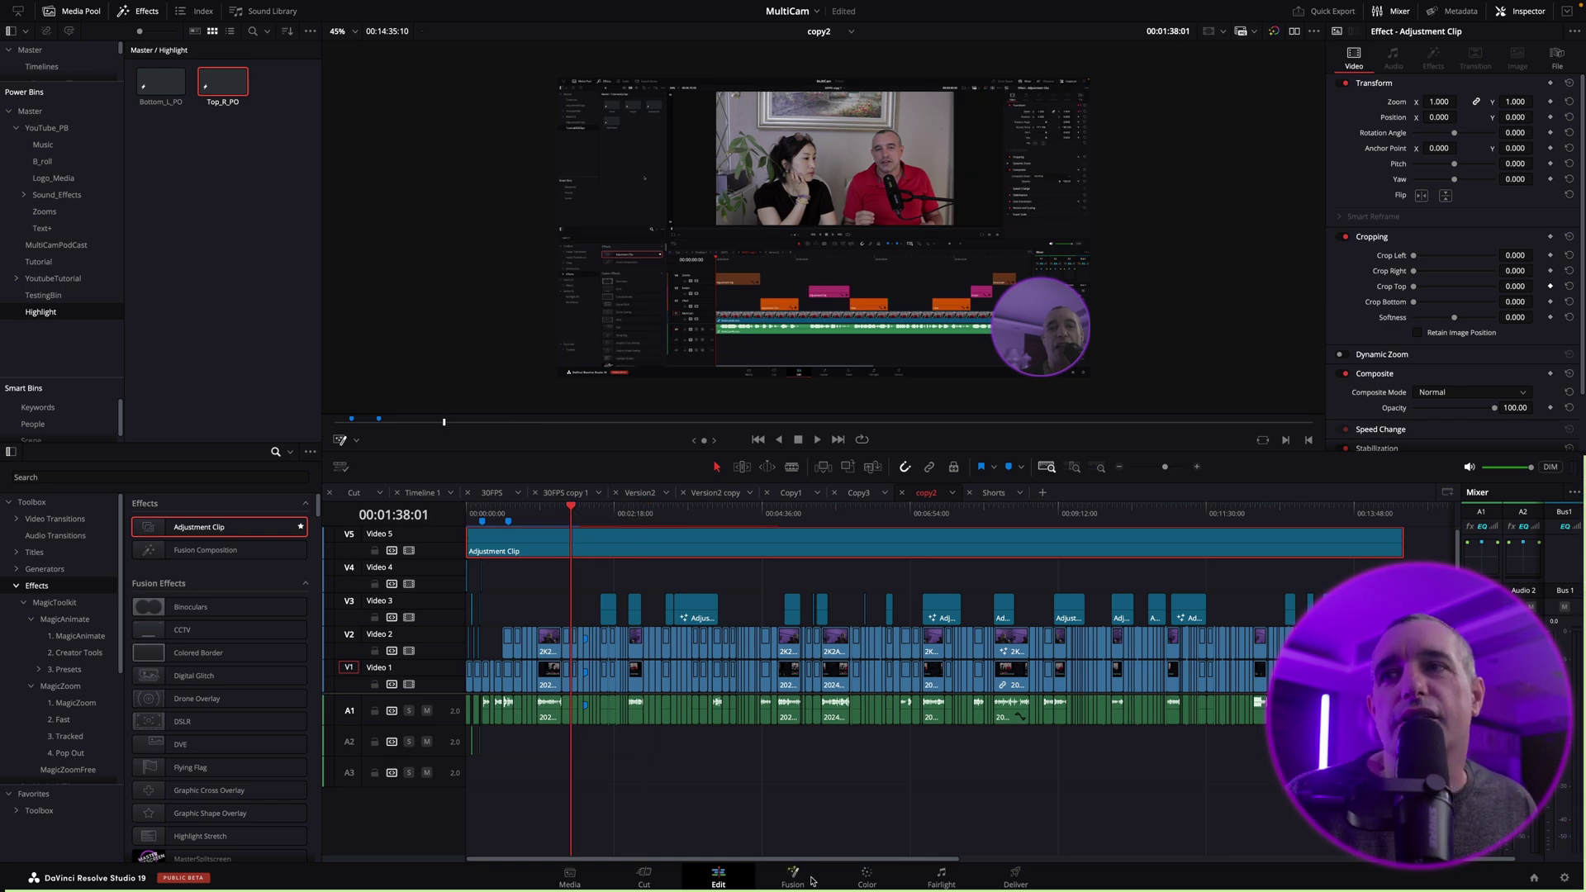
pyautogui.click(866, 877)
pyautogui.moveTo(899, 106); pyautogui.dragTo(924, 221)
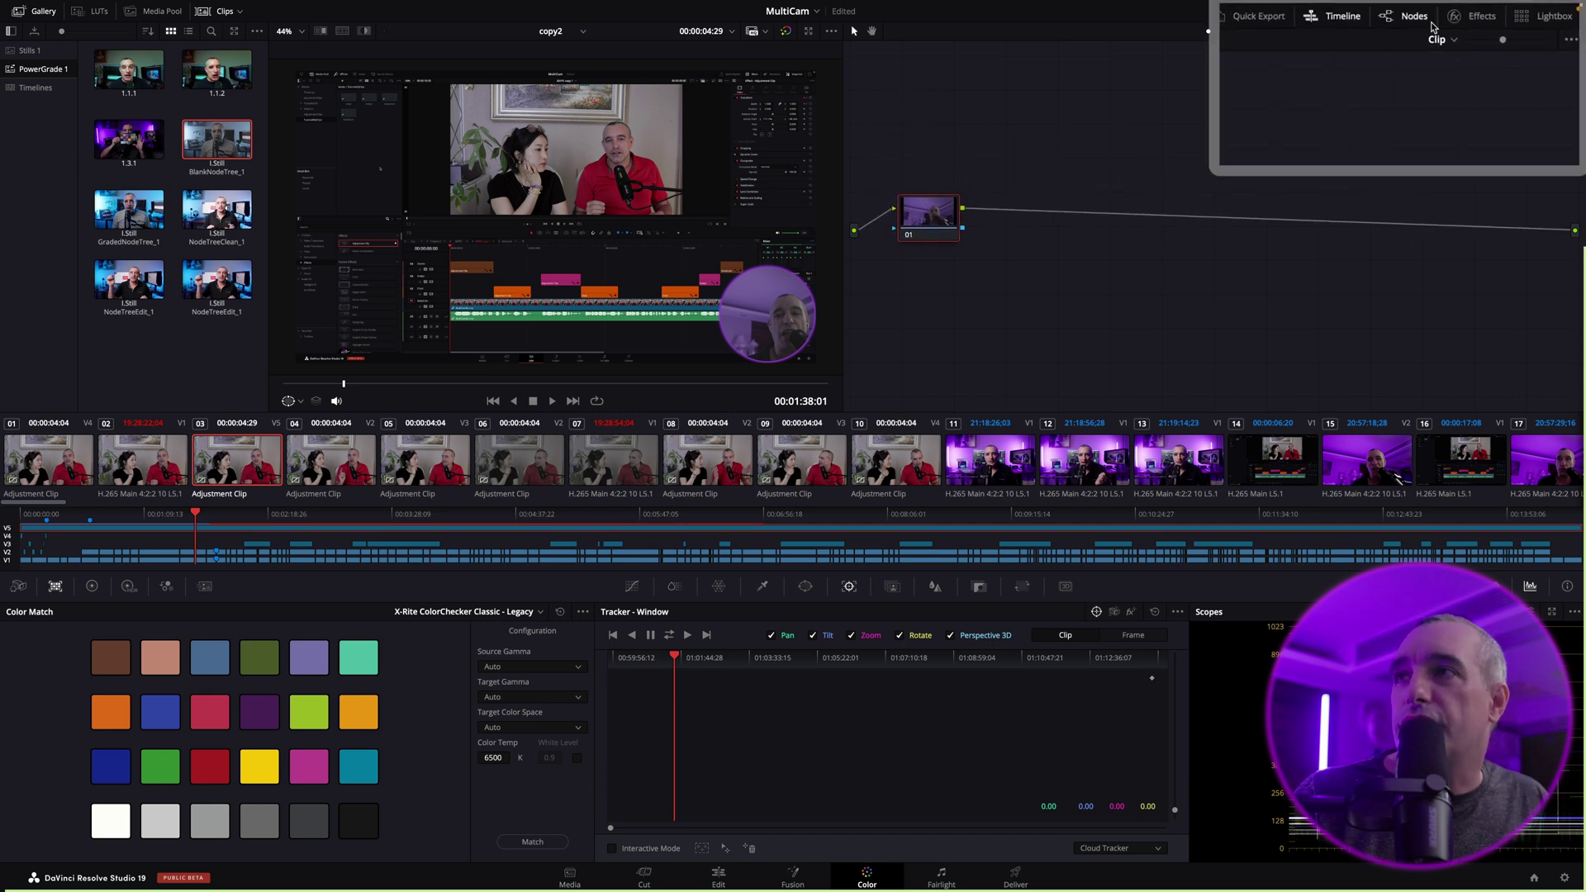
pyautogui.click(1479, 15)
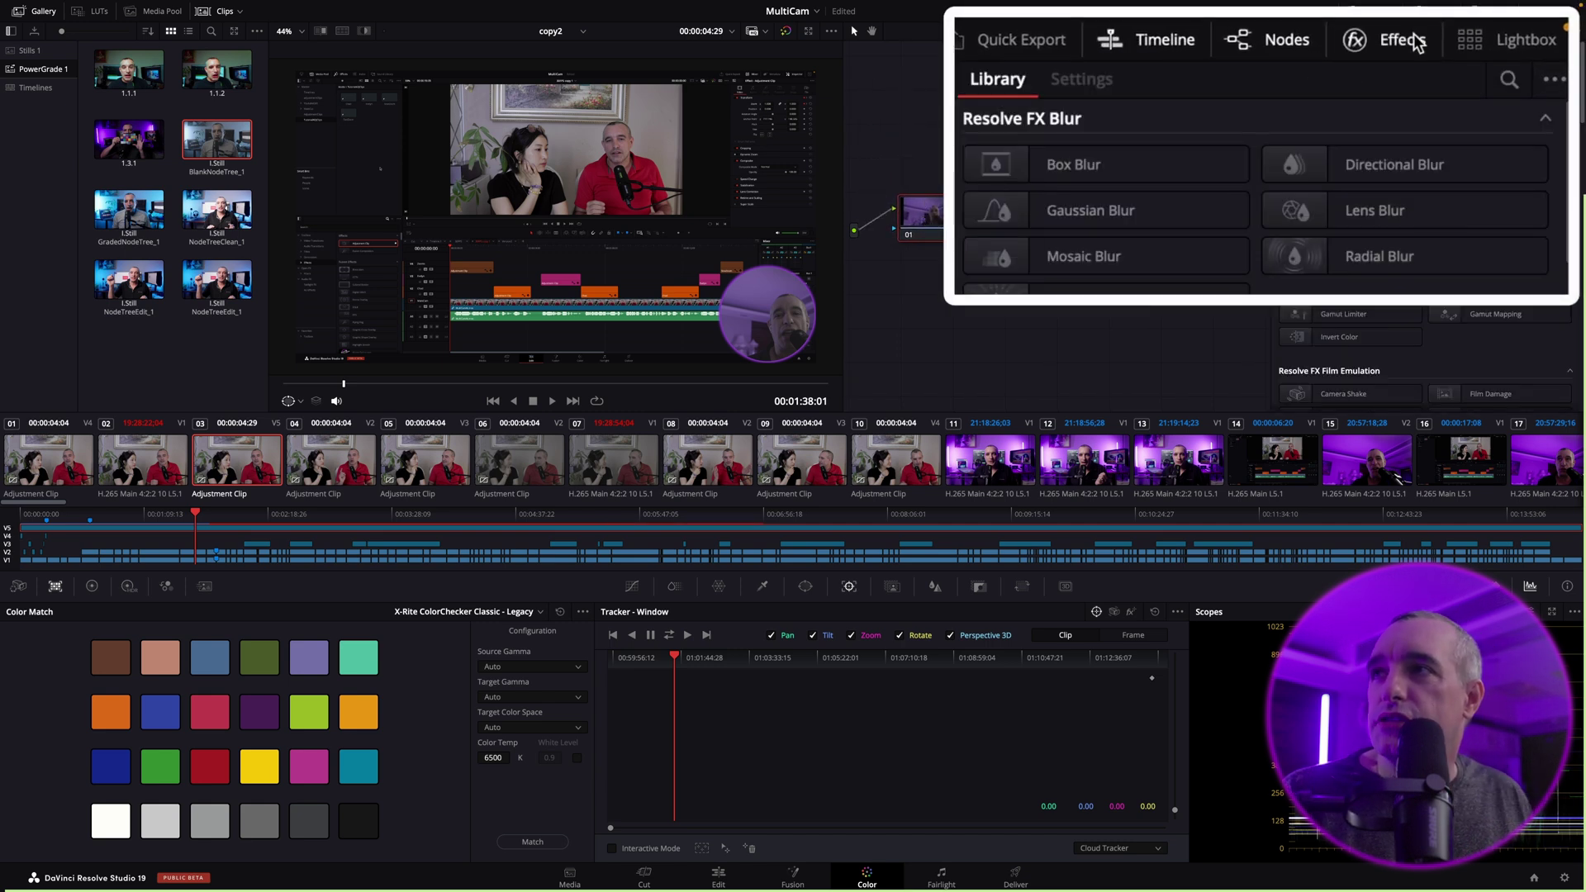
pyautogui.click(1511, 77)
pyautogui.write('film')
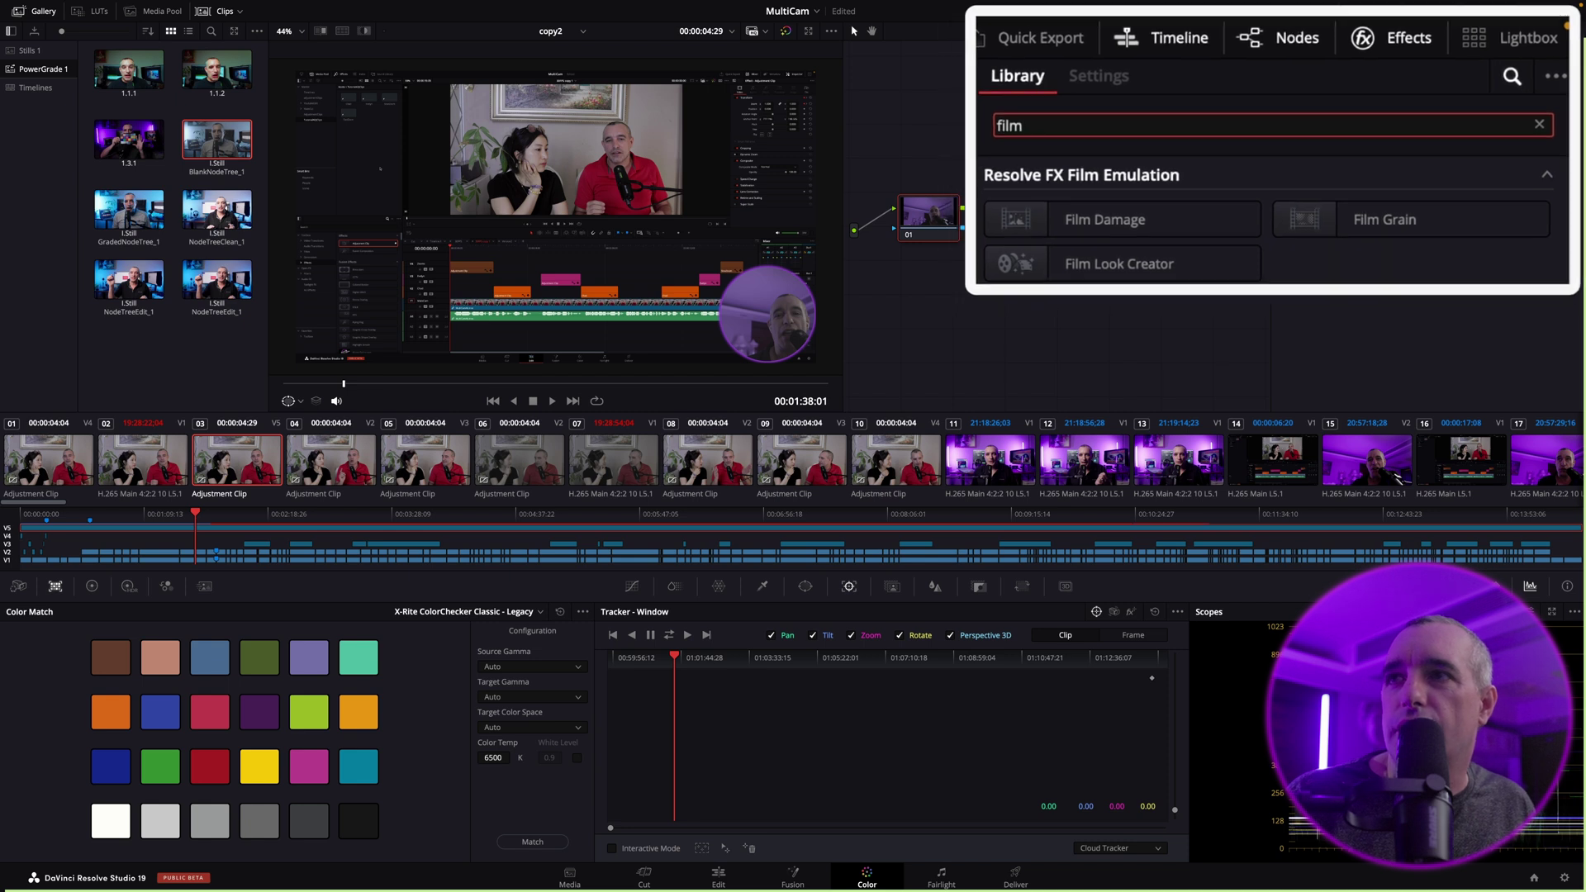
pyautogui.moveTo(1349, 128); pyautogui.dragTo(933, 223)
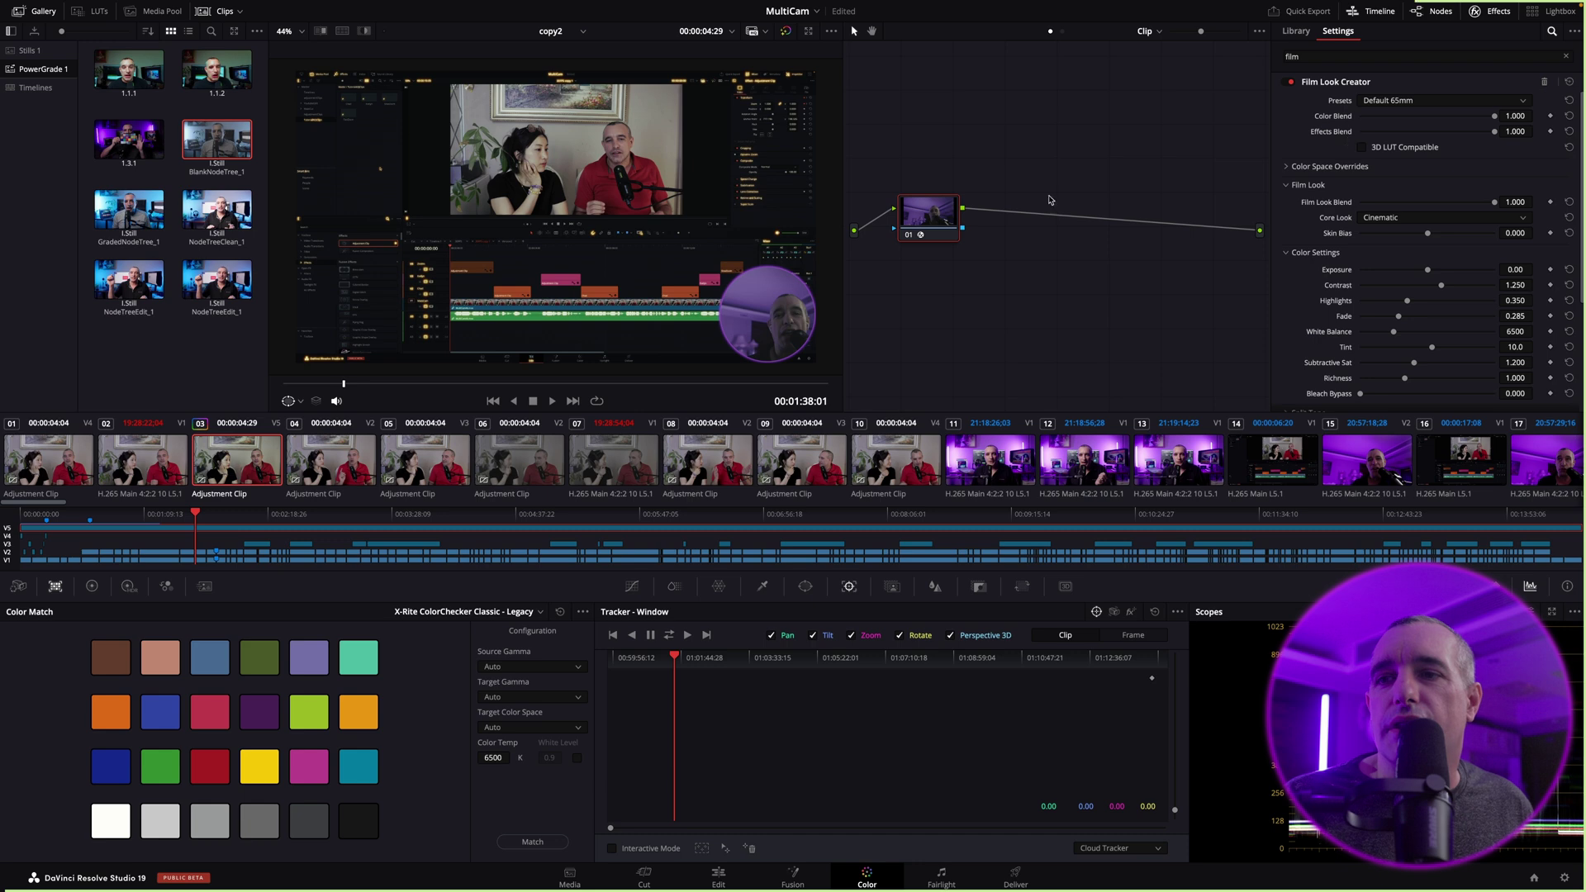
# Go to 00:14:24:27 near the end of the timeline, preview Film Look Creator's Core Look options and choose Cinematic.
pyautogui.click(718, 875)
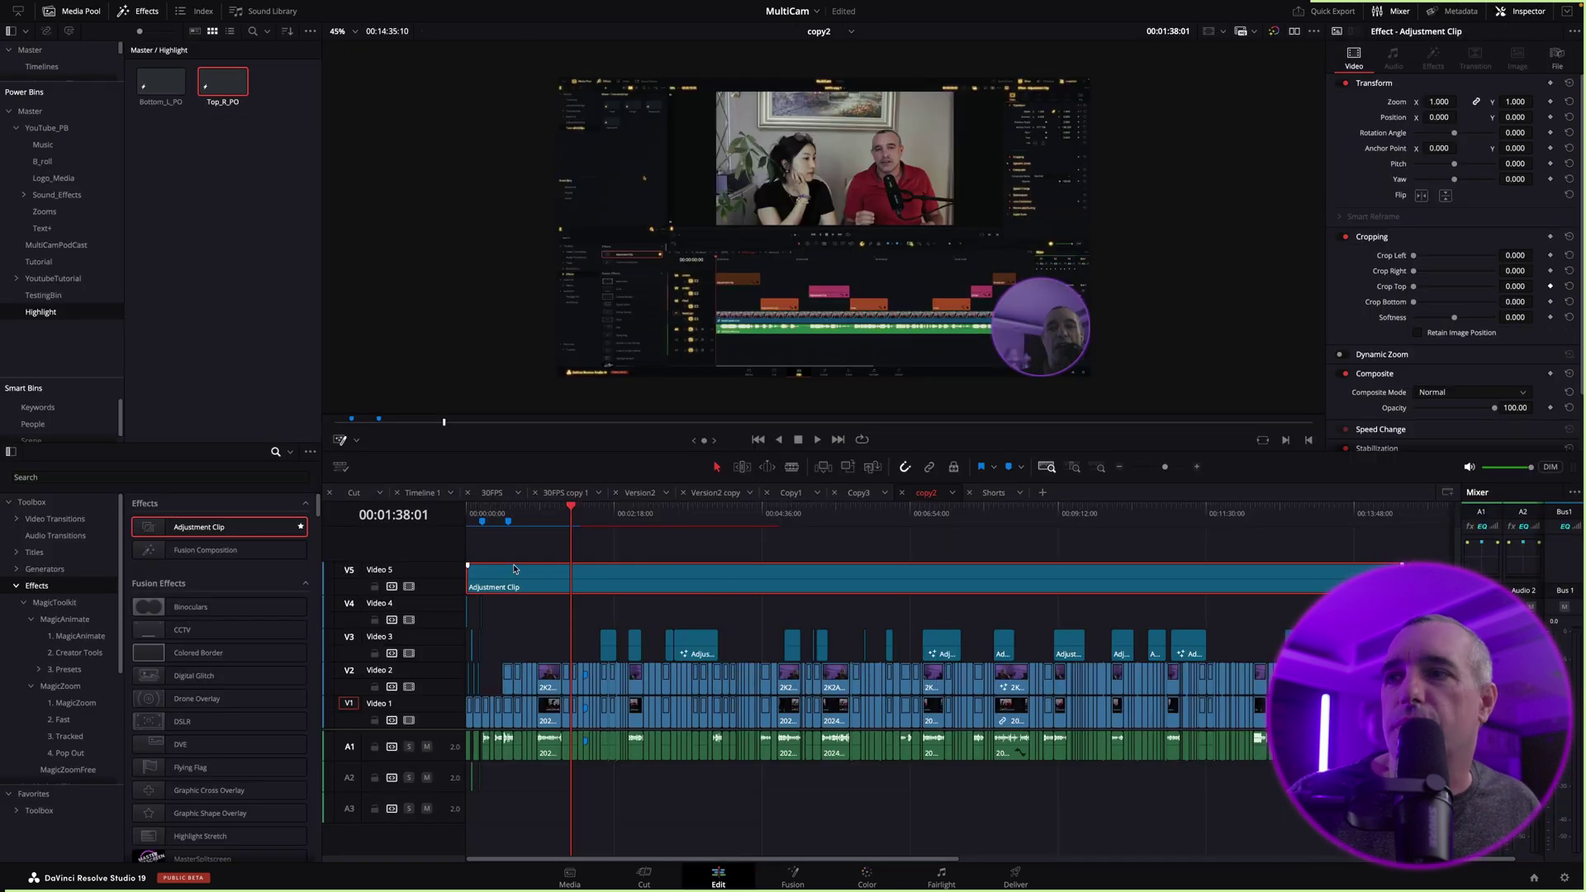
pyautogui.press('End')
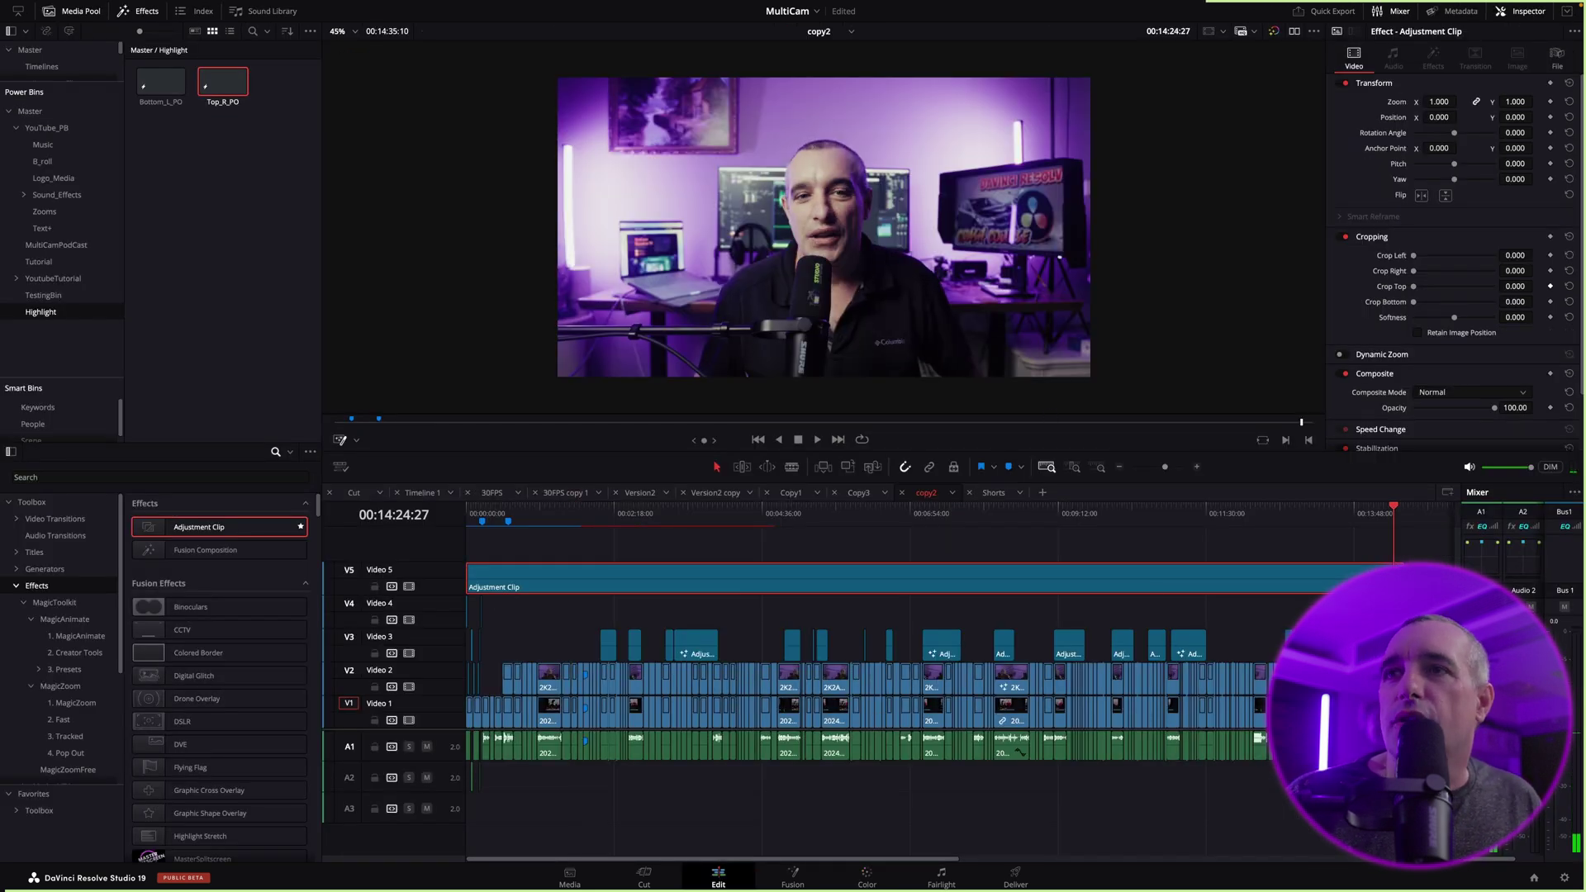
pyautogui.click(863, 881)
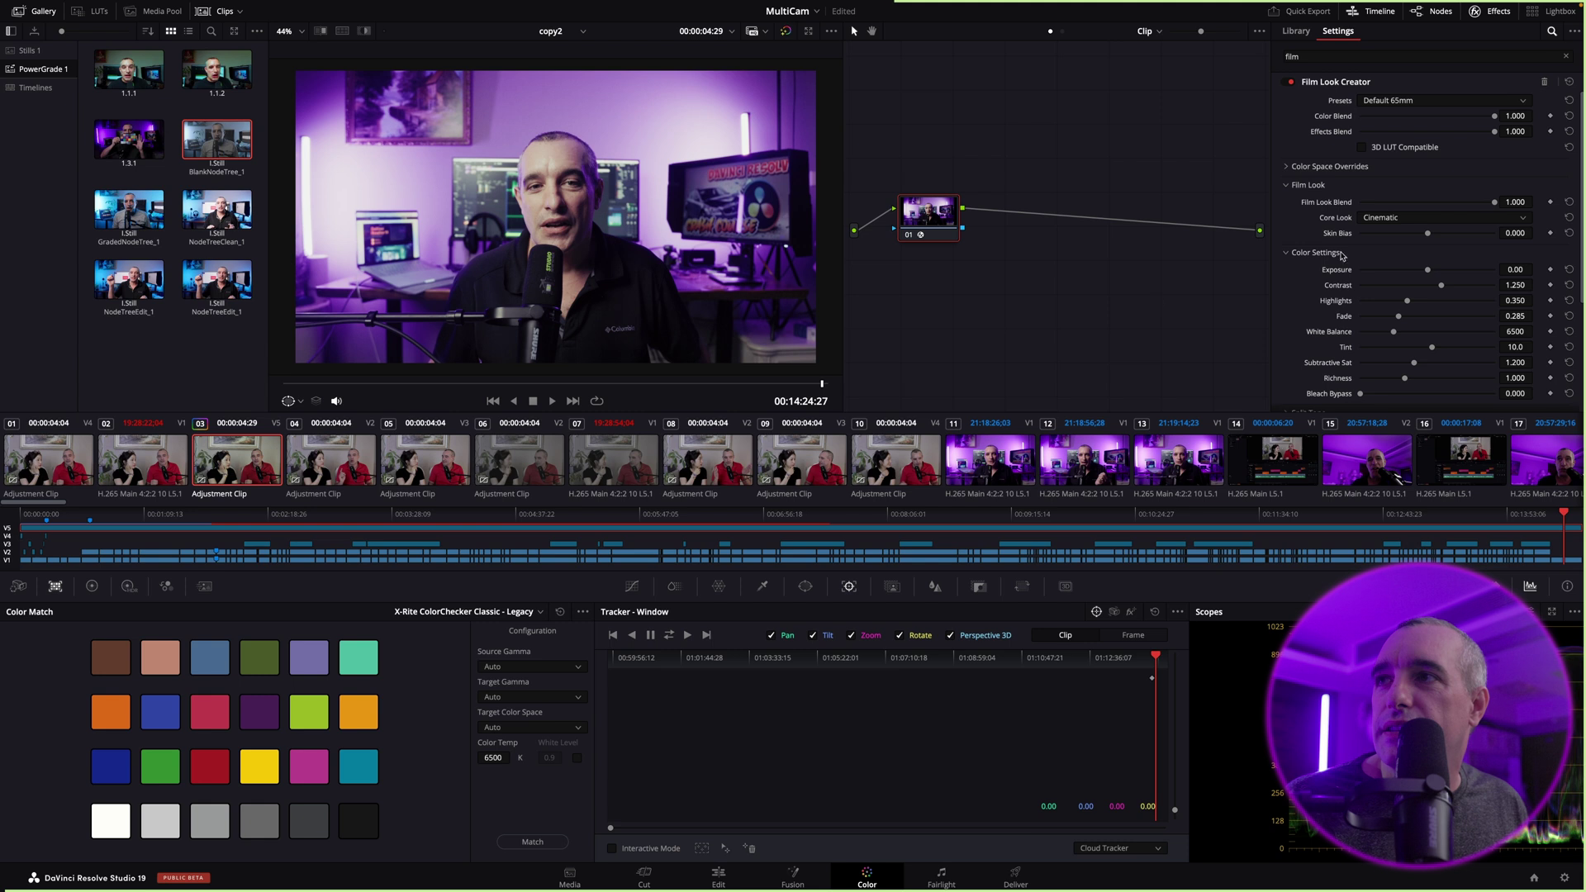
pyautogui.click(1442, 221)
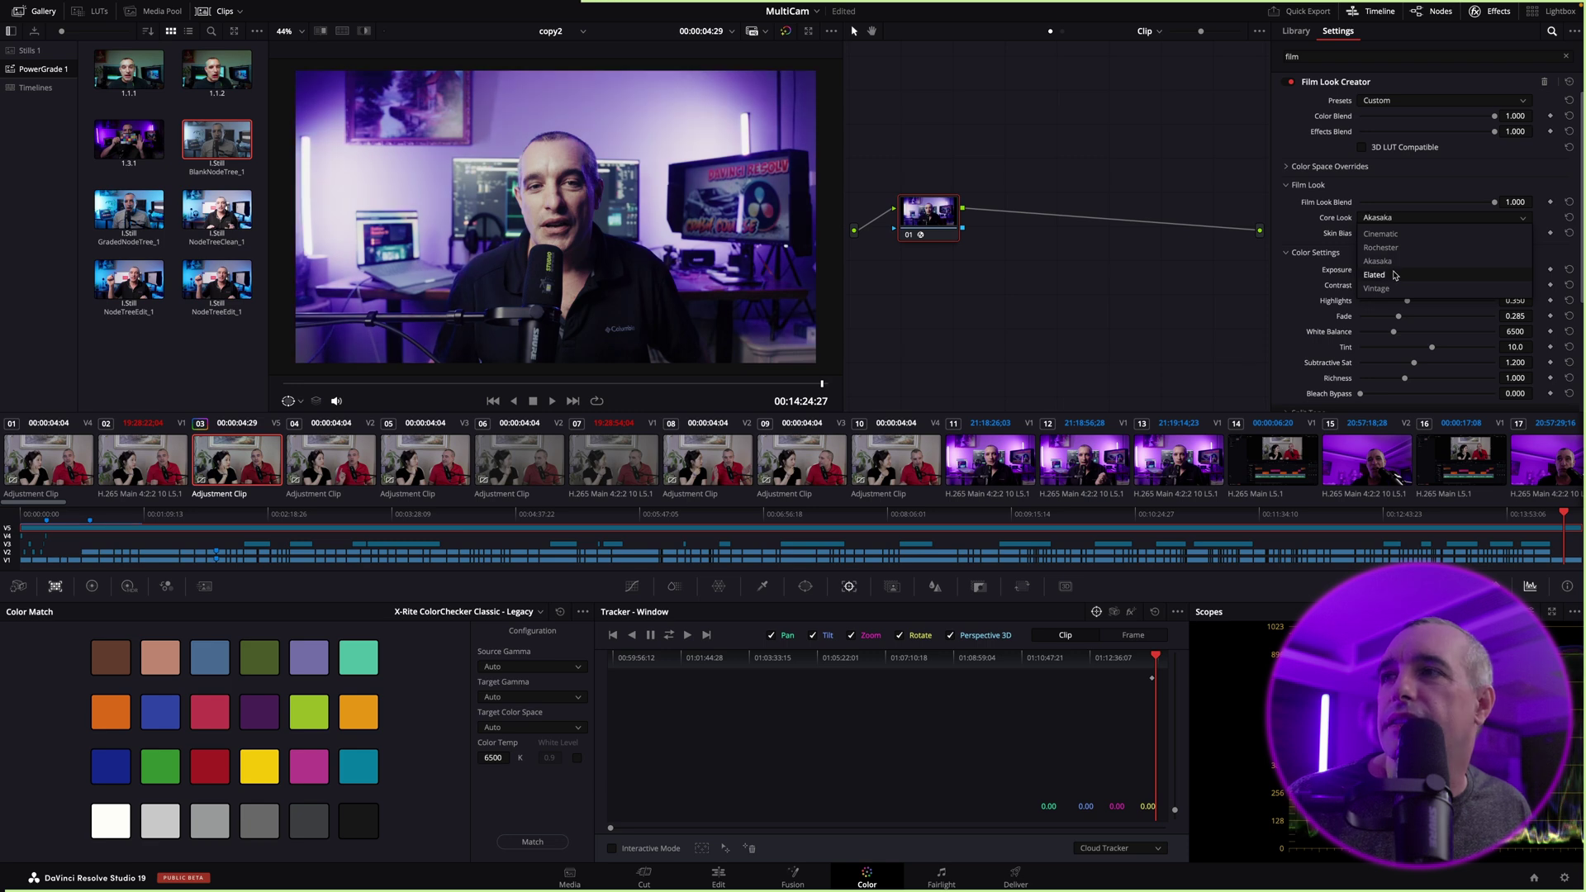
pyautogui.click(1390, 235)
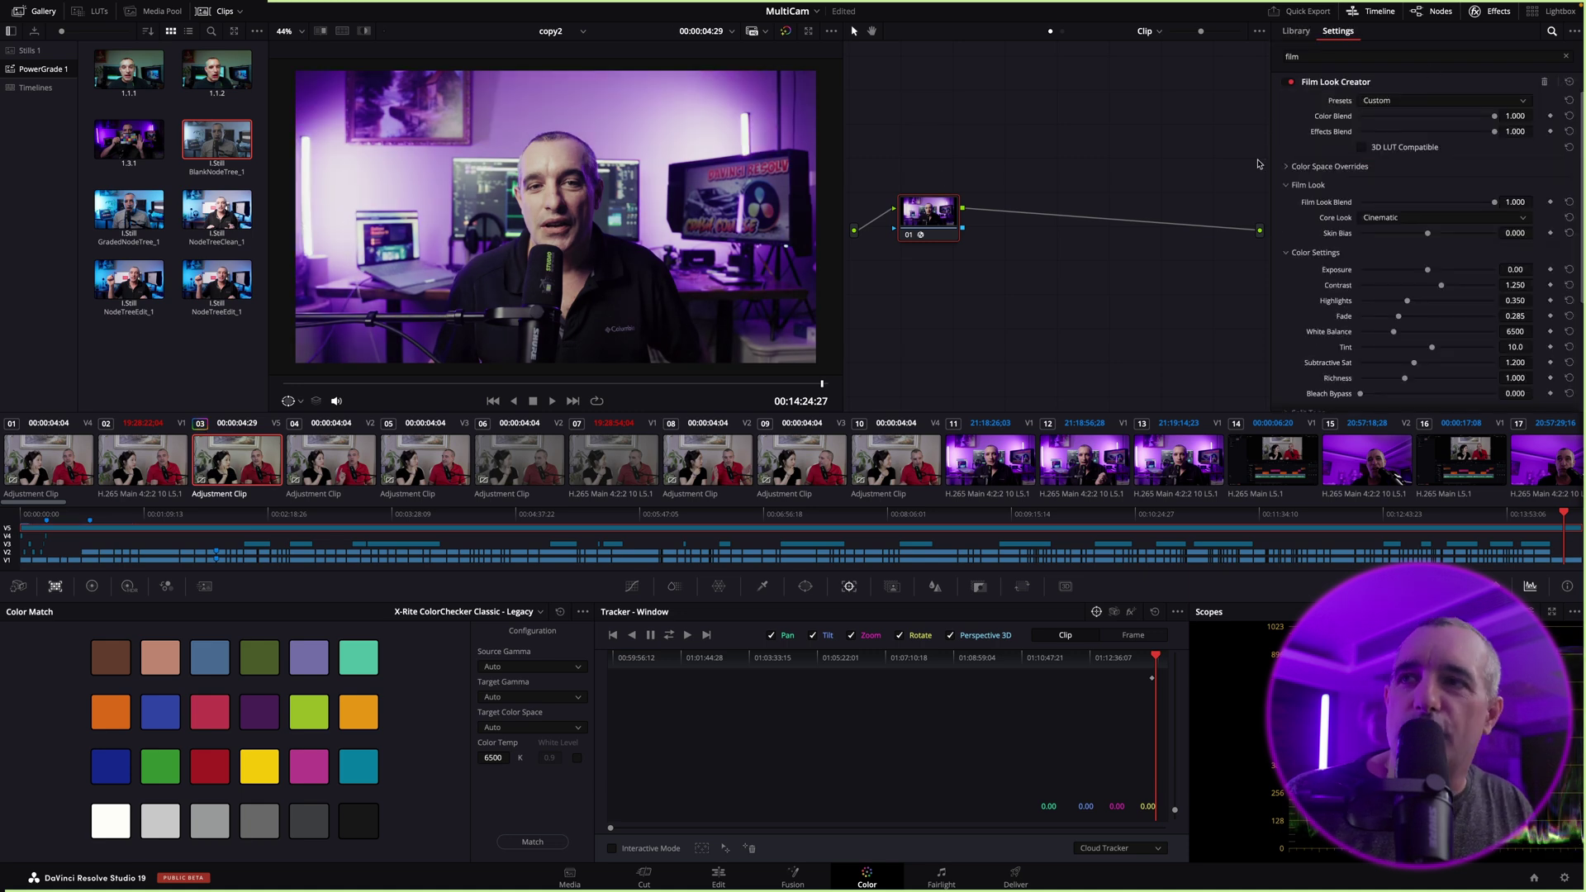
# Reset the adjustment clip's node grade and apply a DCI-P3 Fujifilm 3513DI LUT from the Film Looks collection to the node.
pyautogui.rightClick(922, 208)
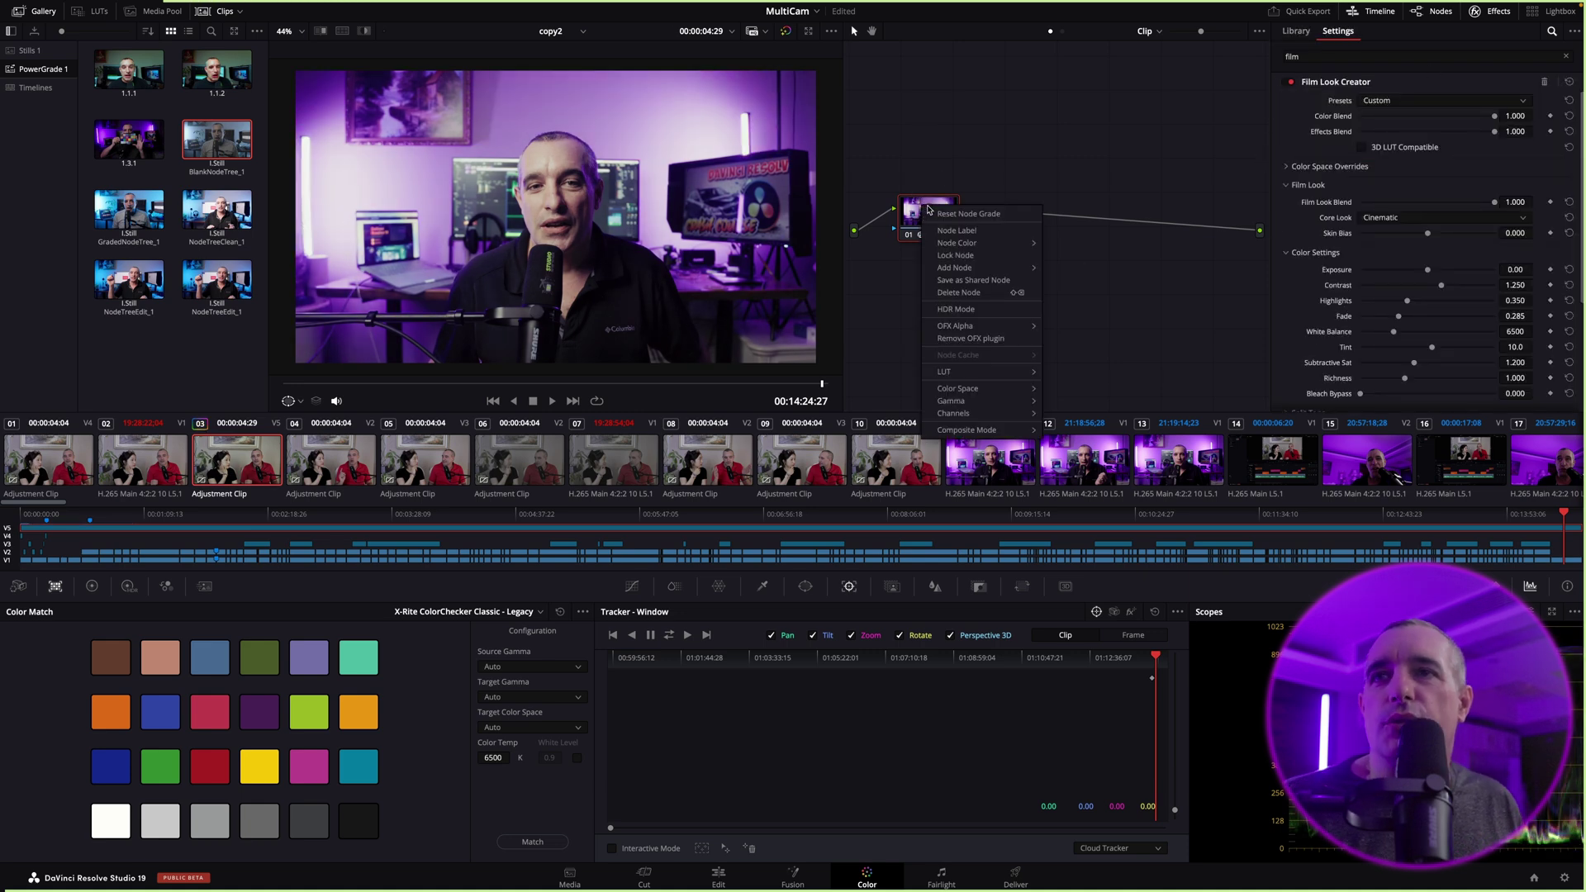
pyautogui.click(958, 213)
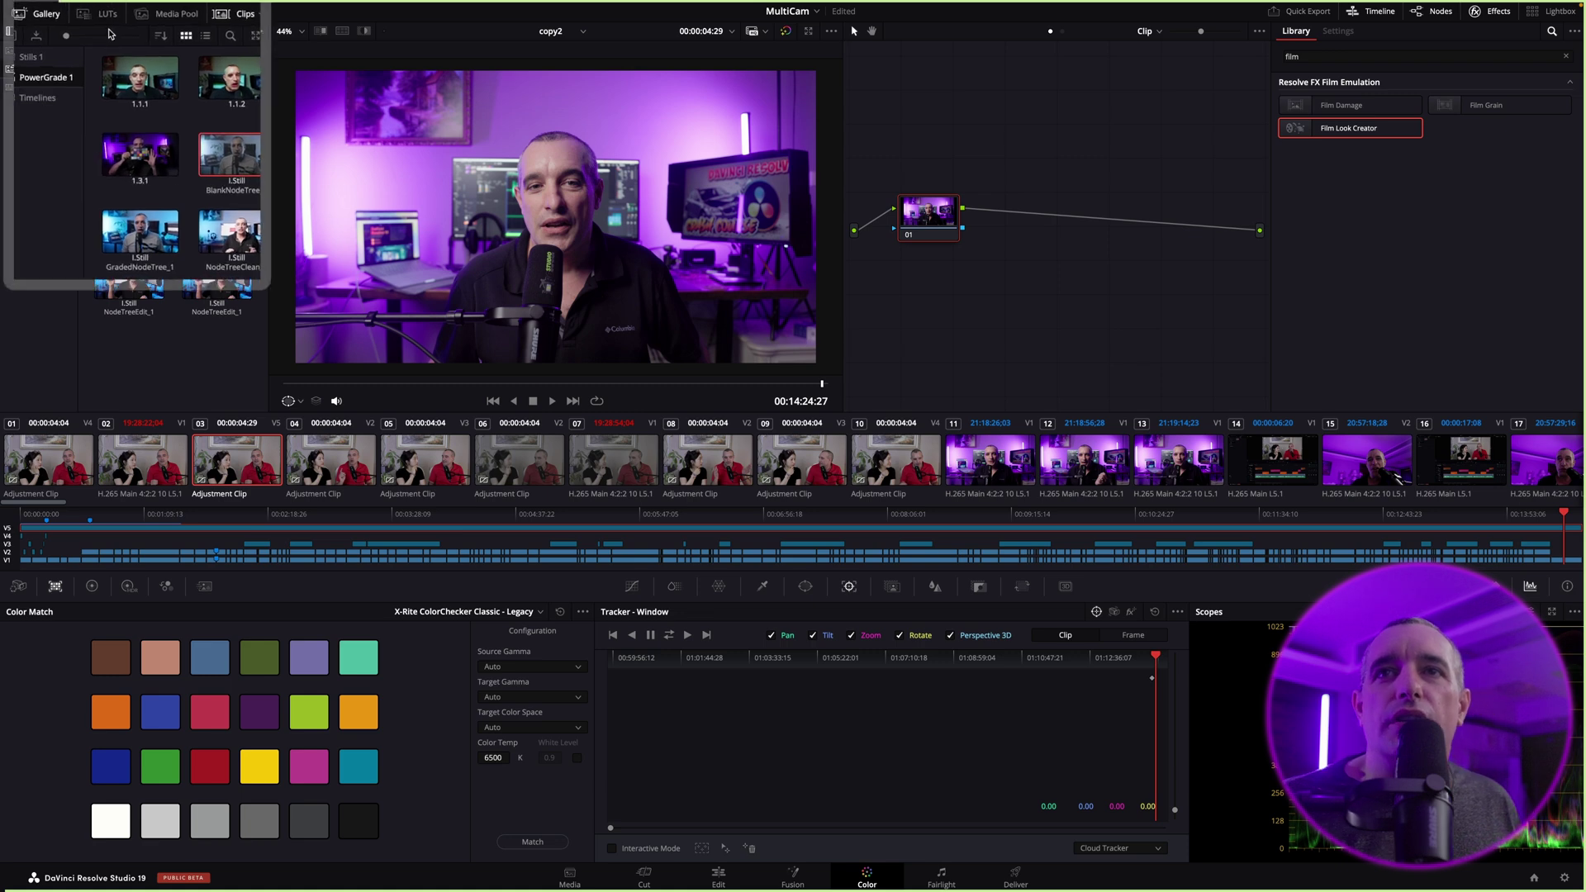
pyautogui.click(99, 11)
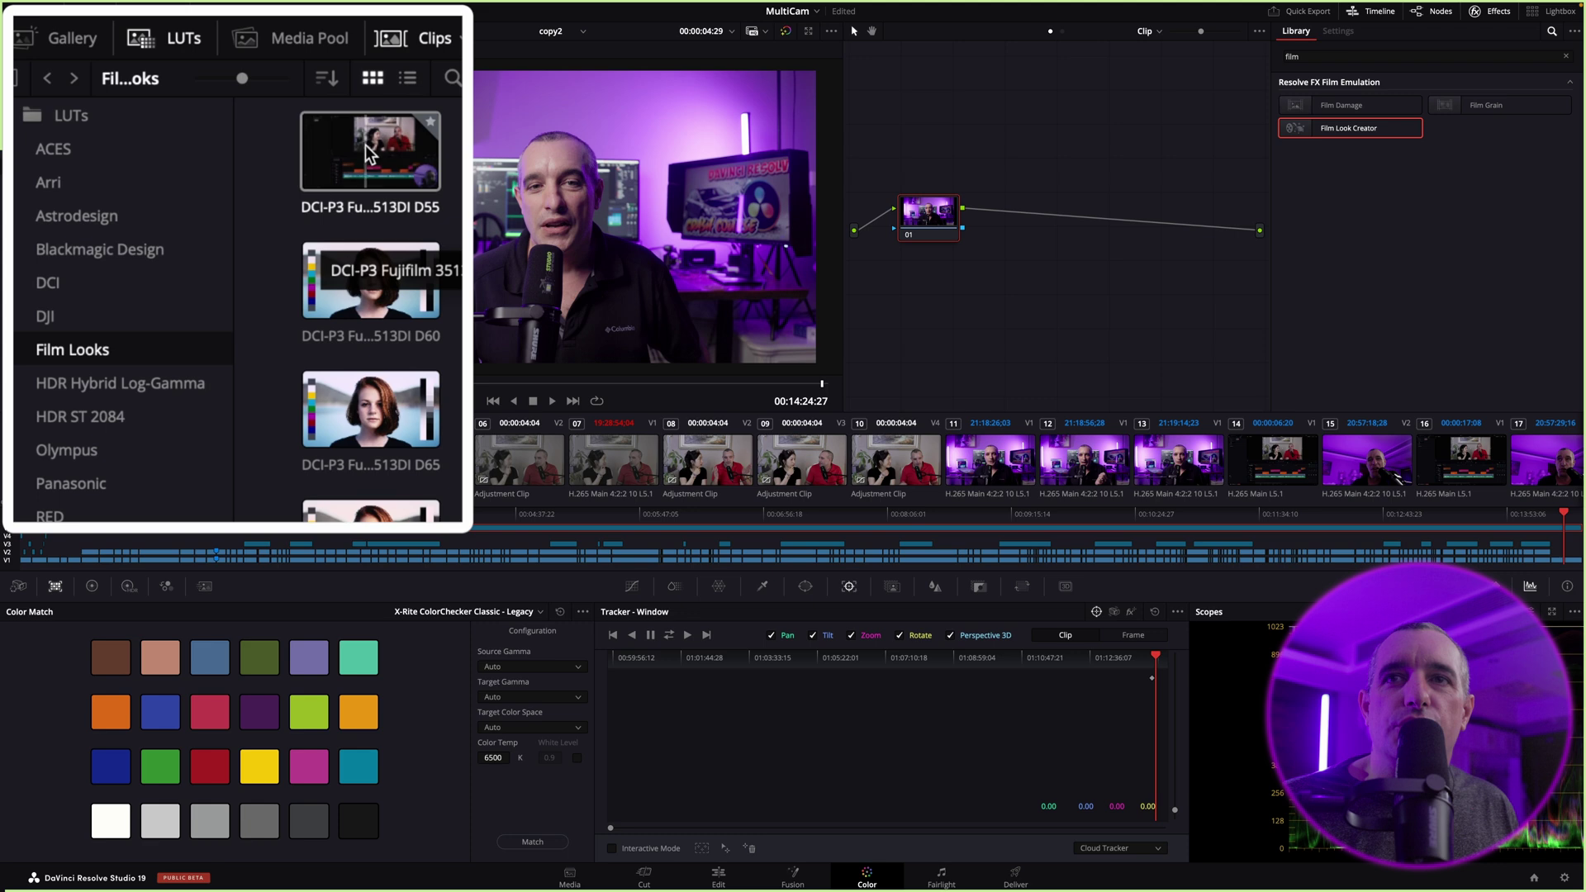
pyautogui.moveTo(379, 146)
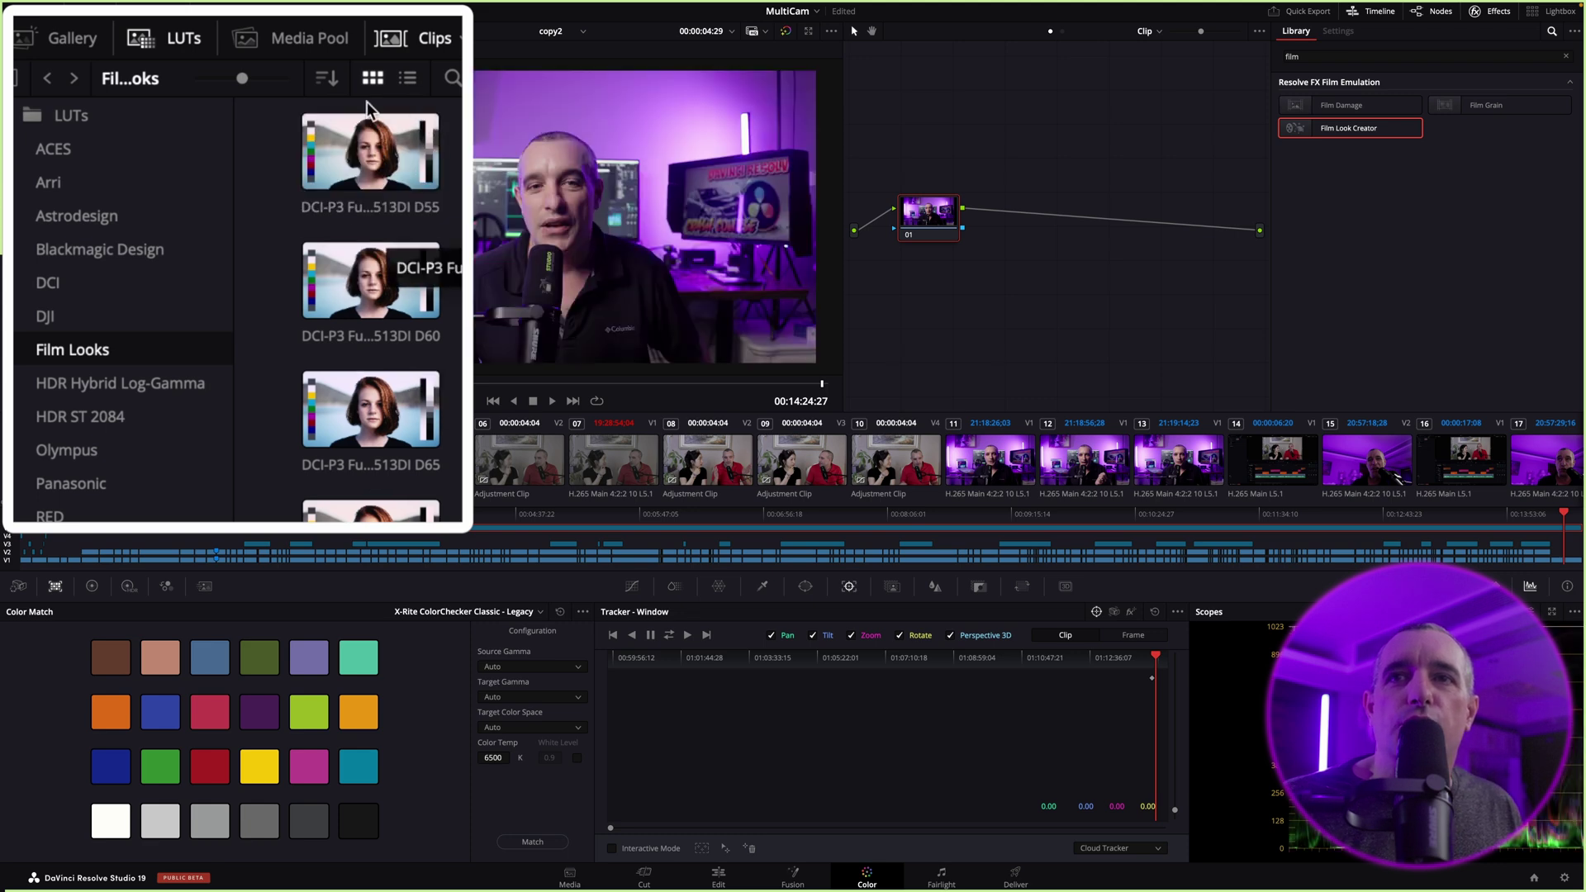
pyautogui.moveTo(347, 446); pyautogui.dragTo(940, 223)
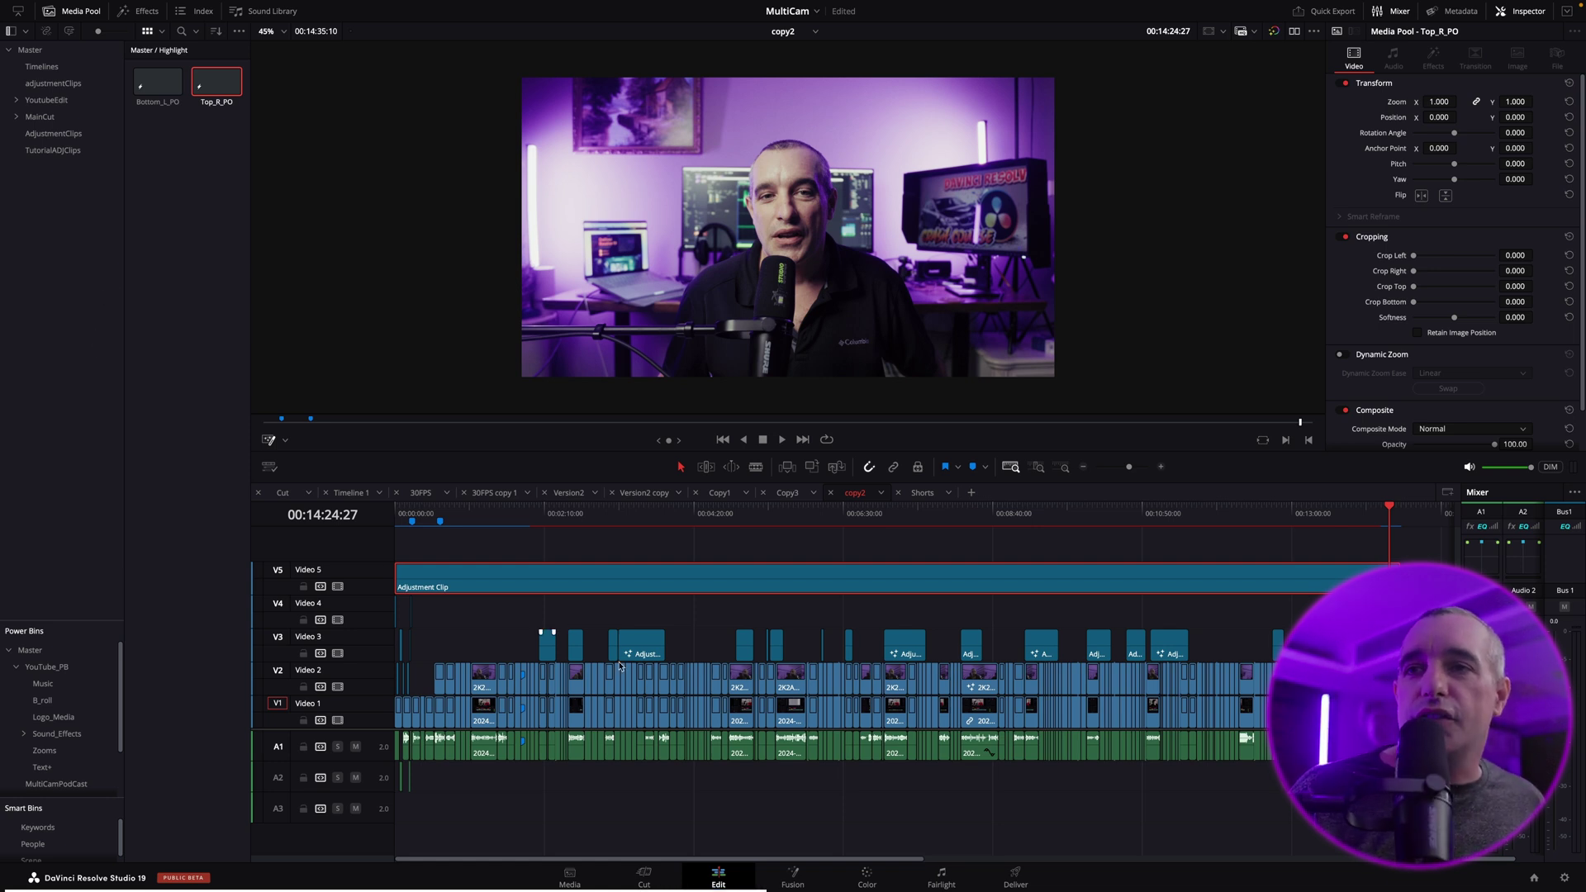
# Split the Video 5 adjustment clip at 00:05:45:27 and move its second part about a minute and a half later.
pyautogui.click(954, 520)
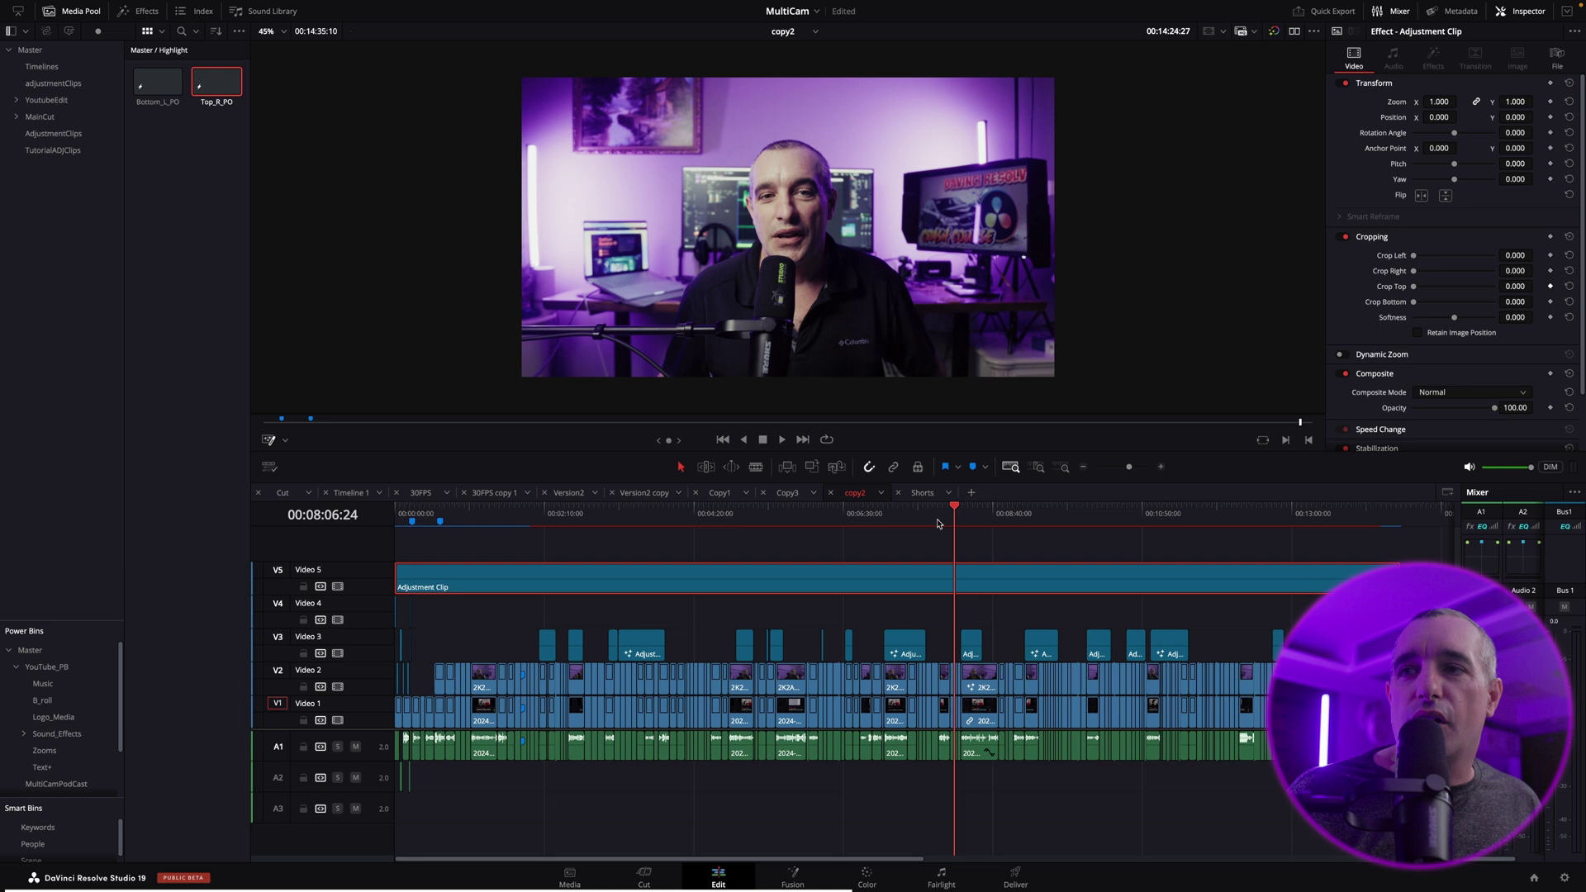
pyautogui.click(791, 521)
pyautogui.click(777, 582)
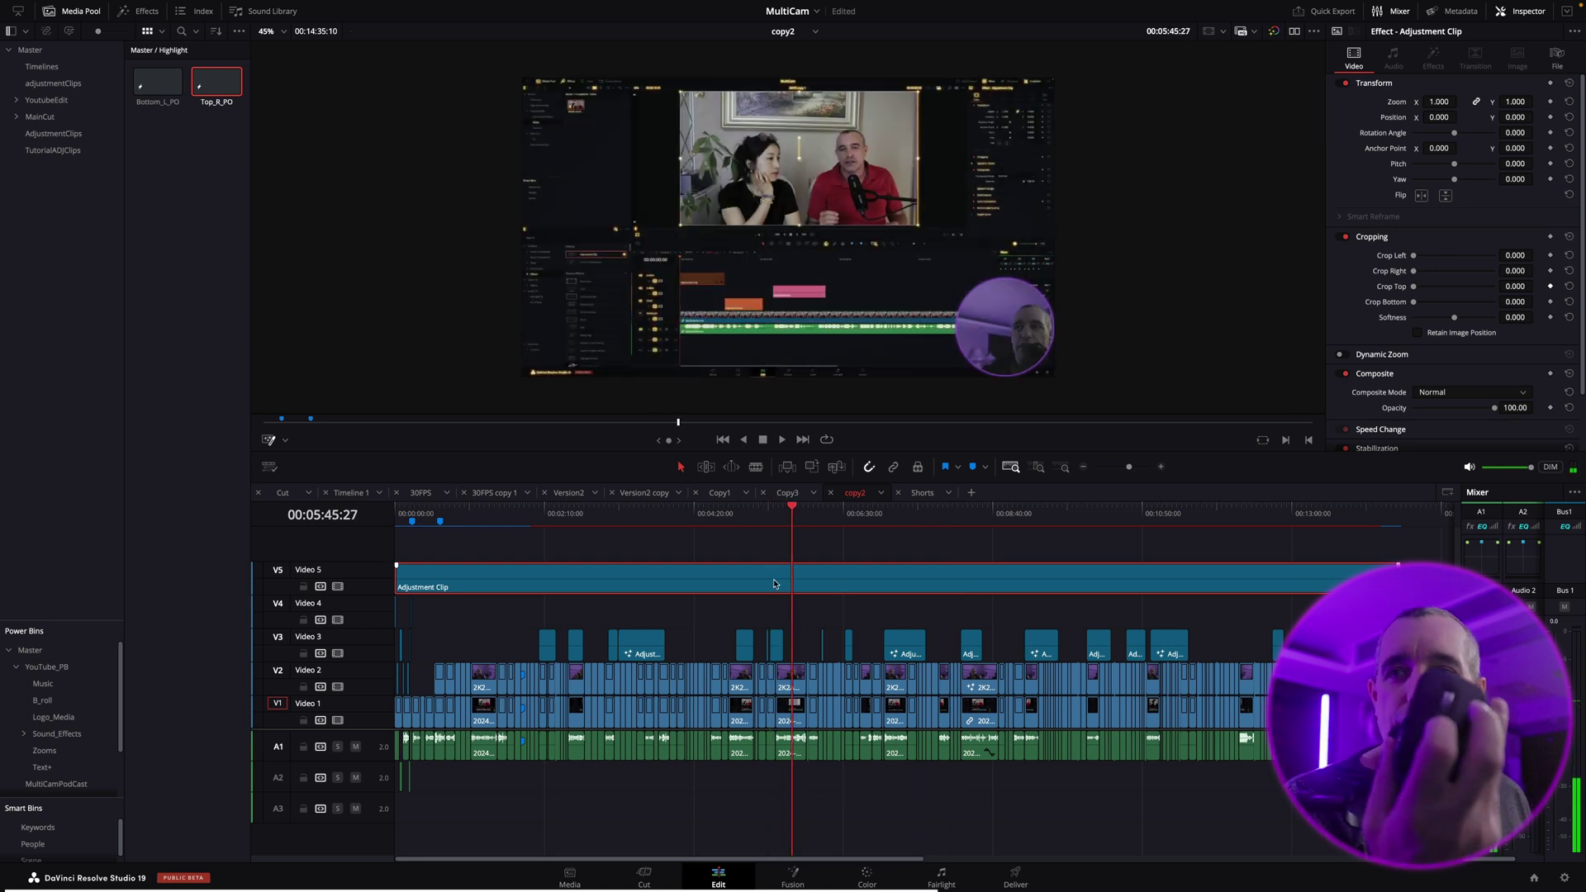
pyautogui.hotkey('ctrl', 'b')
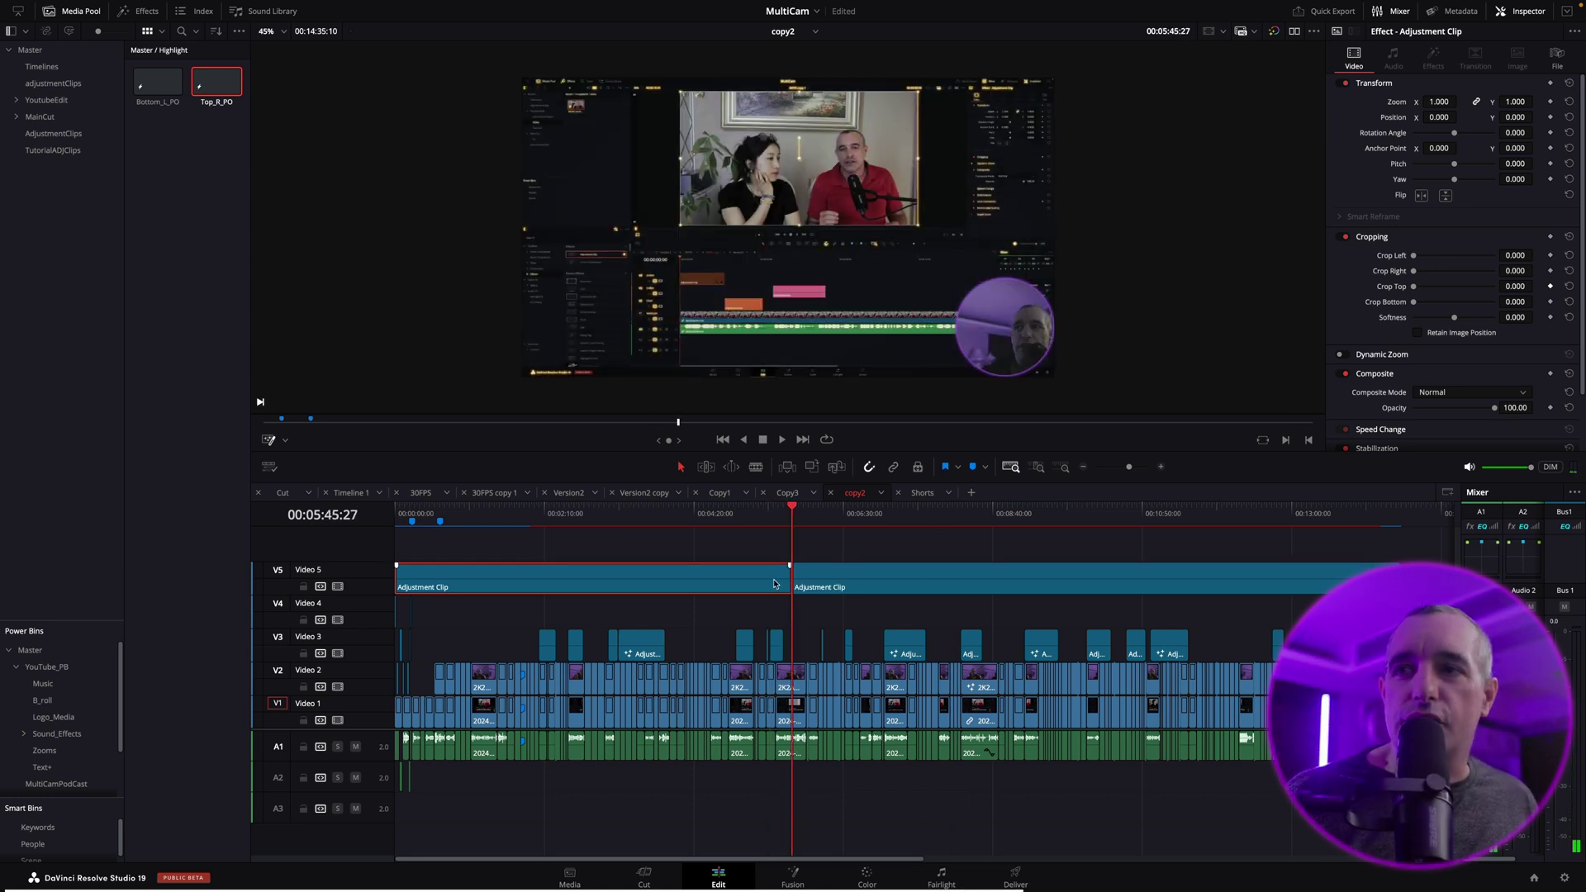
pyautogui.moveTo(870, 576); pyautogui.dragTo(953, 576)
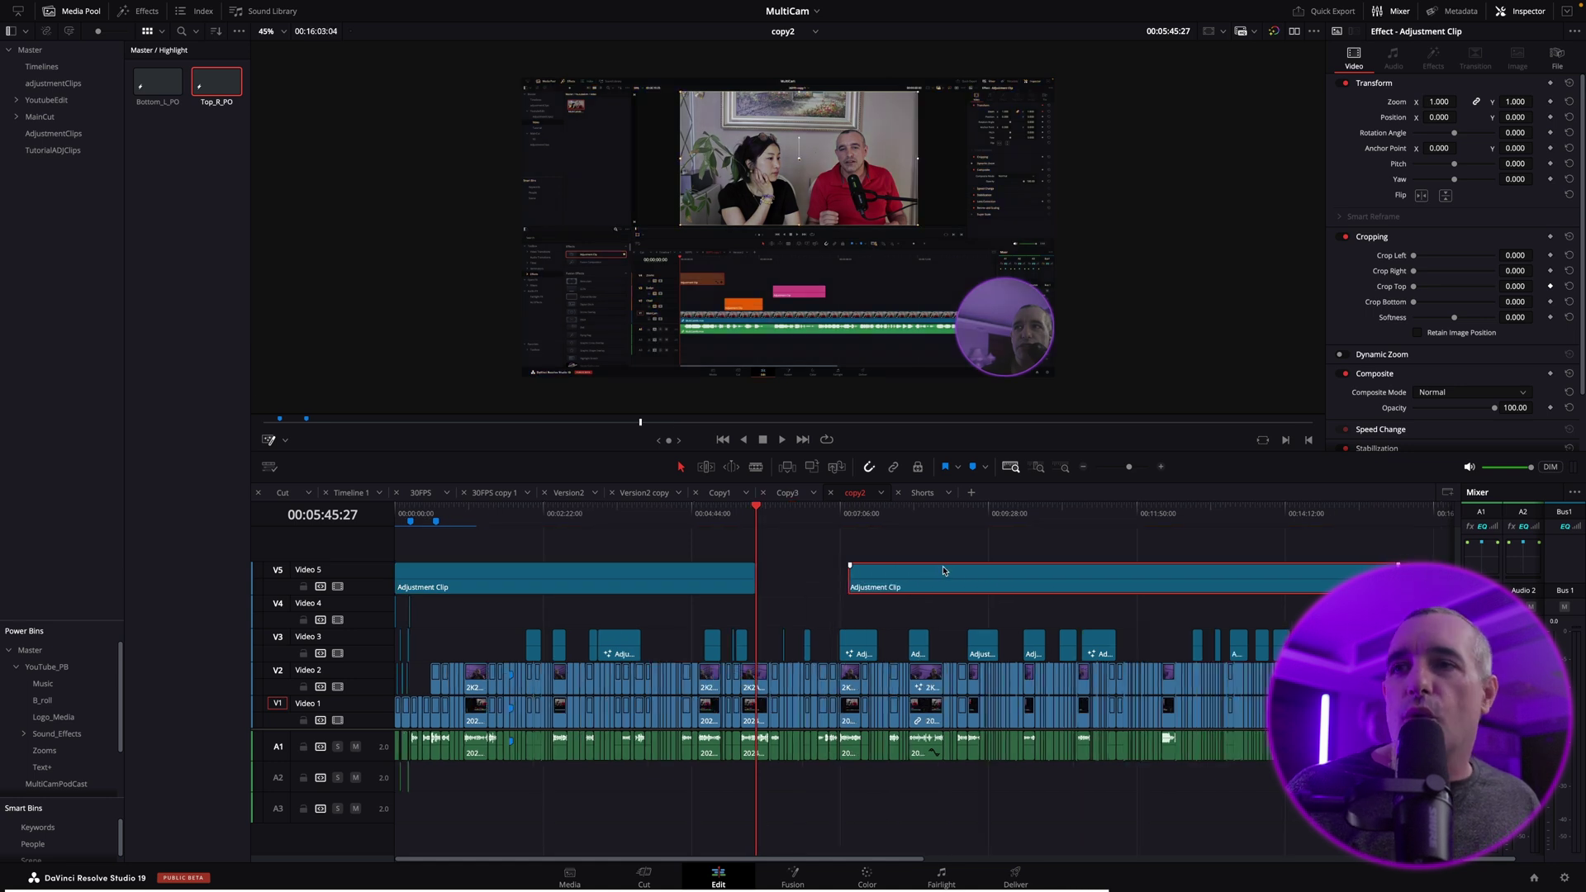
# Trim the first adjustment clip on Video 5 to end at 00:03:37:22 and start at 00:01:06:15.
pyautogui.moveTo(754, 508); pyautogui.dragTo(622, 508)
pyautogui.click(657, 570)
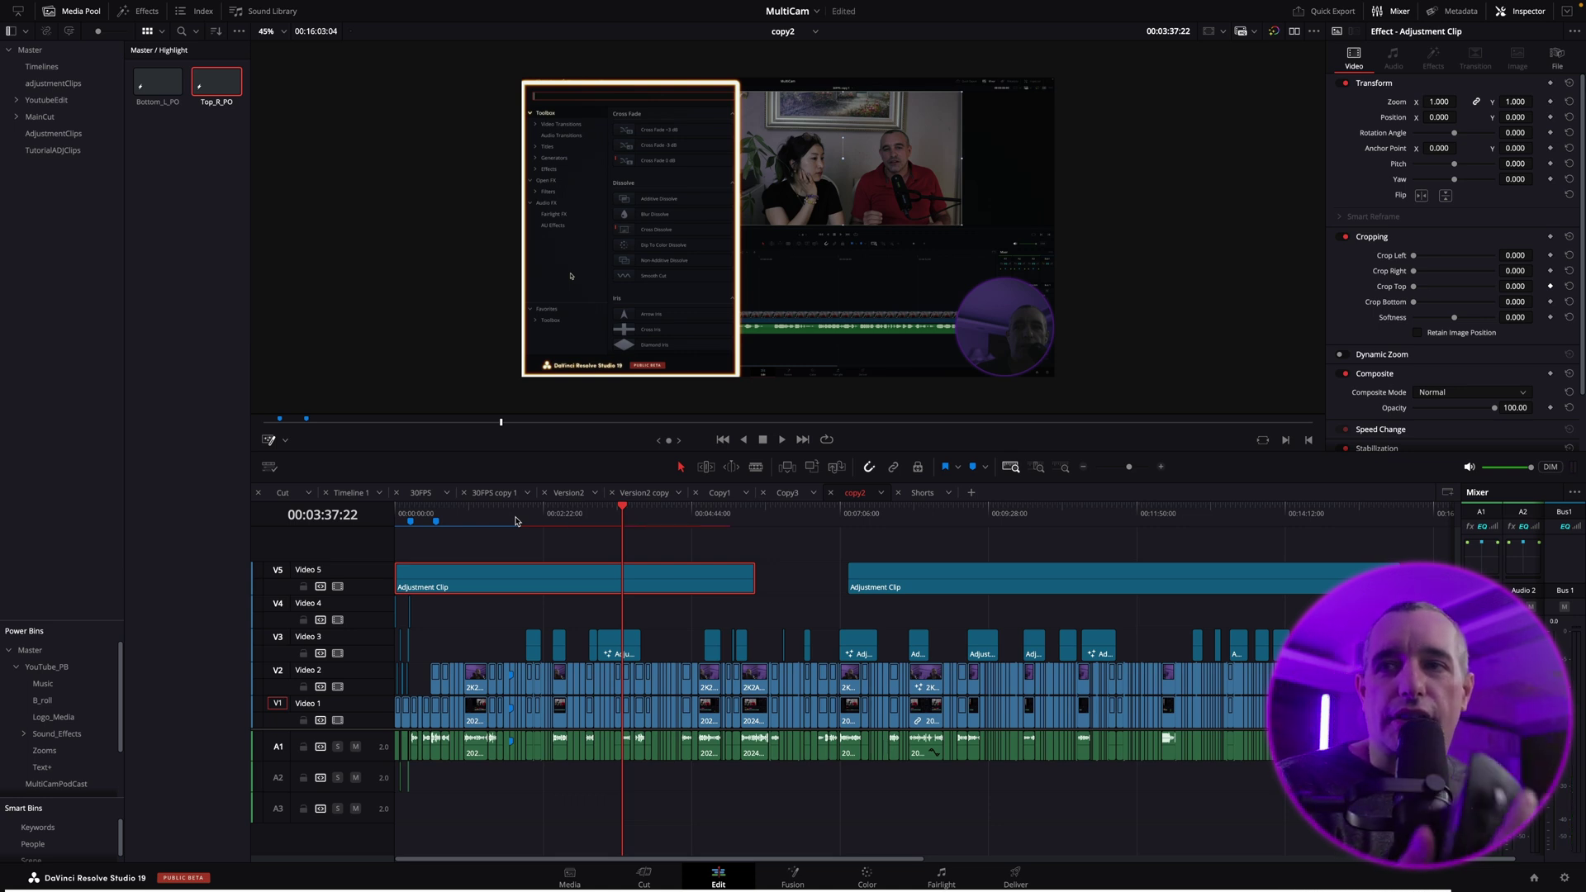
pyautogui.hotkey('shift', ']')
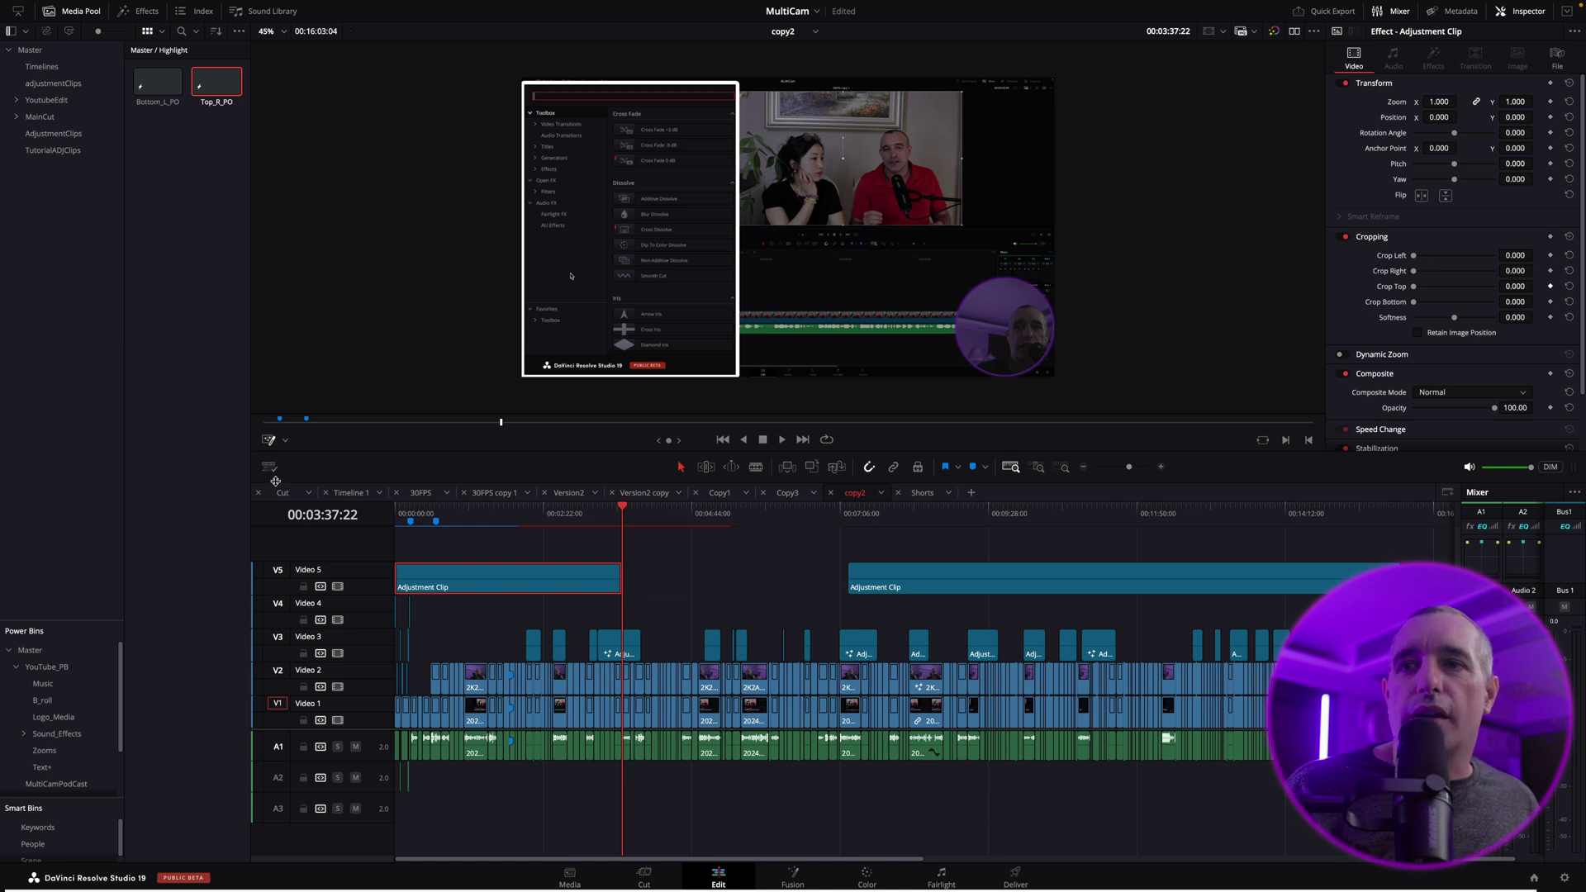
pyautogui.click(465, 514)
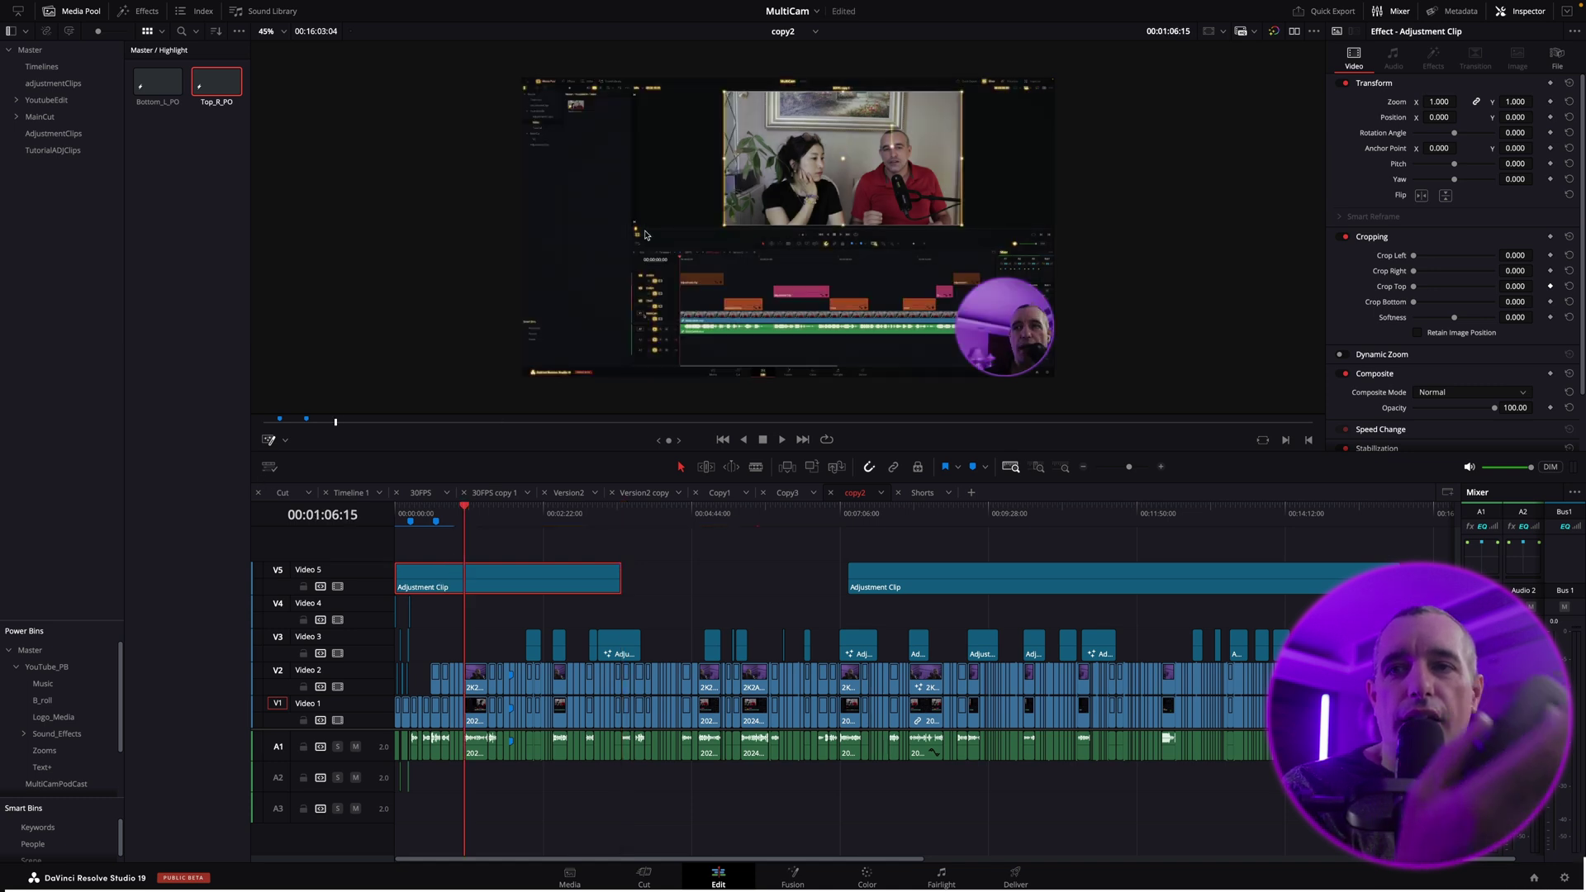
pyautogui.hotkey('shift', '[')
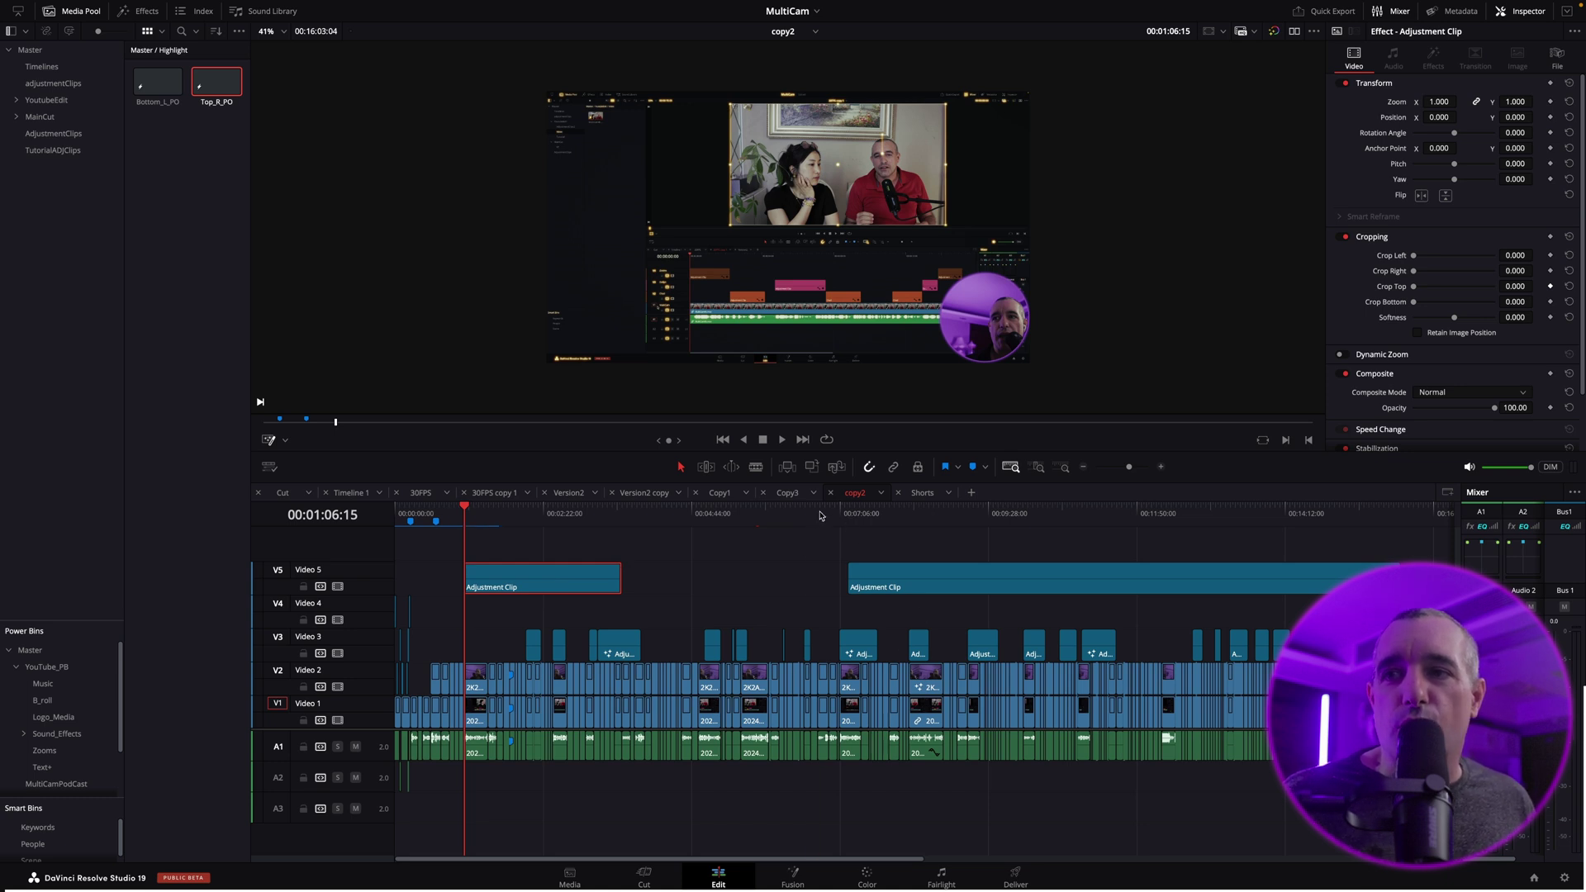
# Select all clips on every track from 00:06:38:16 onward and try shifting them about two and a half minutes later.
pyautogui.click(819, 514)
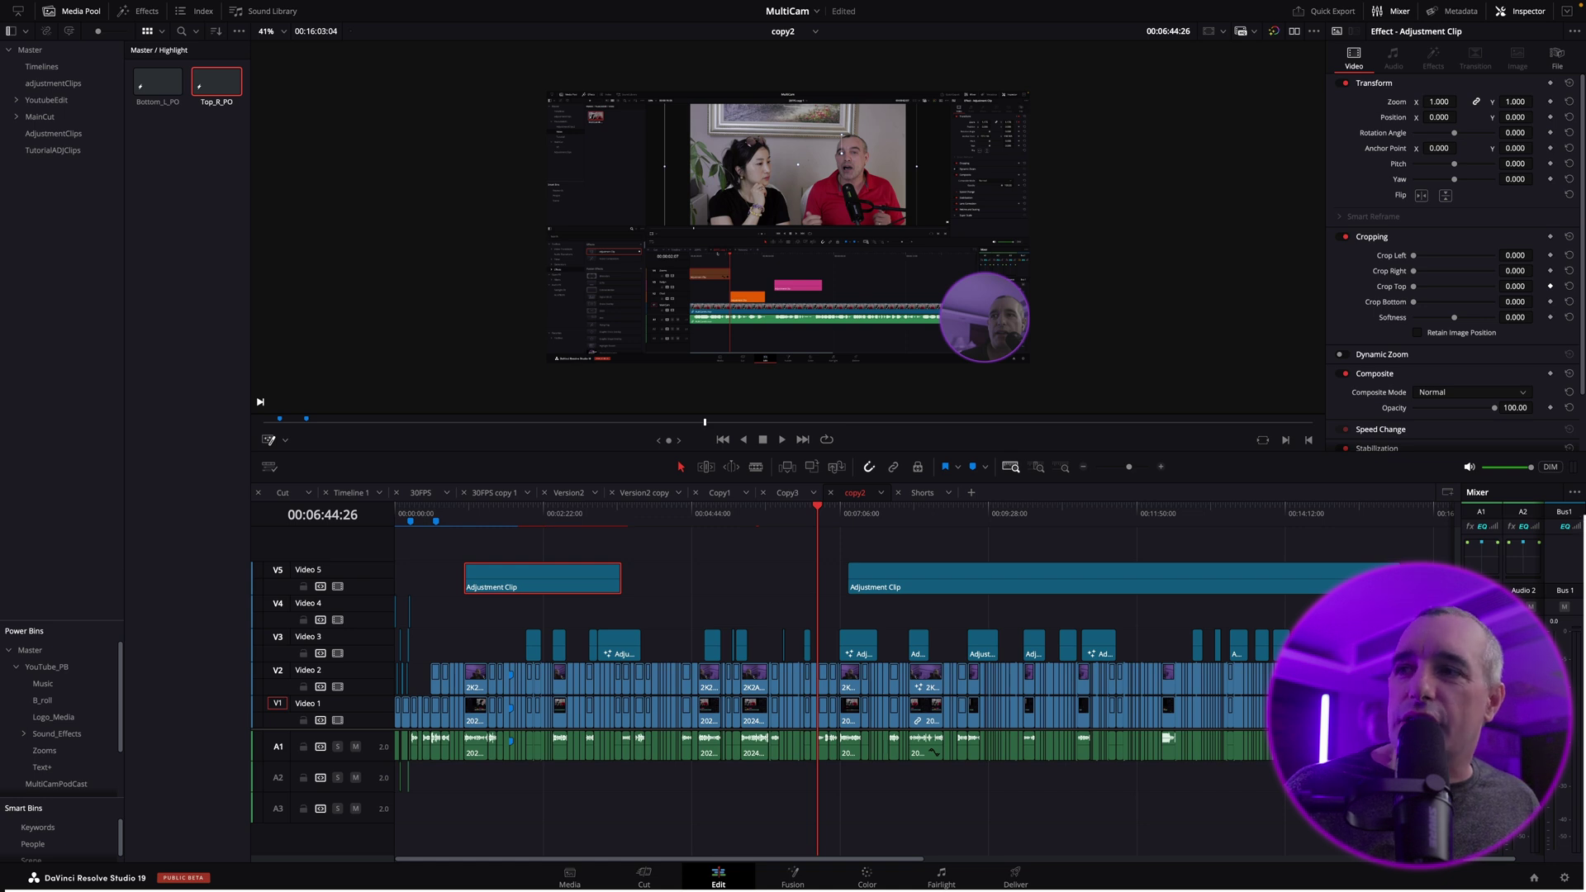
pyautogui.moveTo(1344, 579); pyautogui.dragTo(806, 810)
pyautogui.click(752, 579)
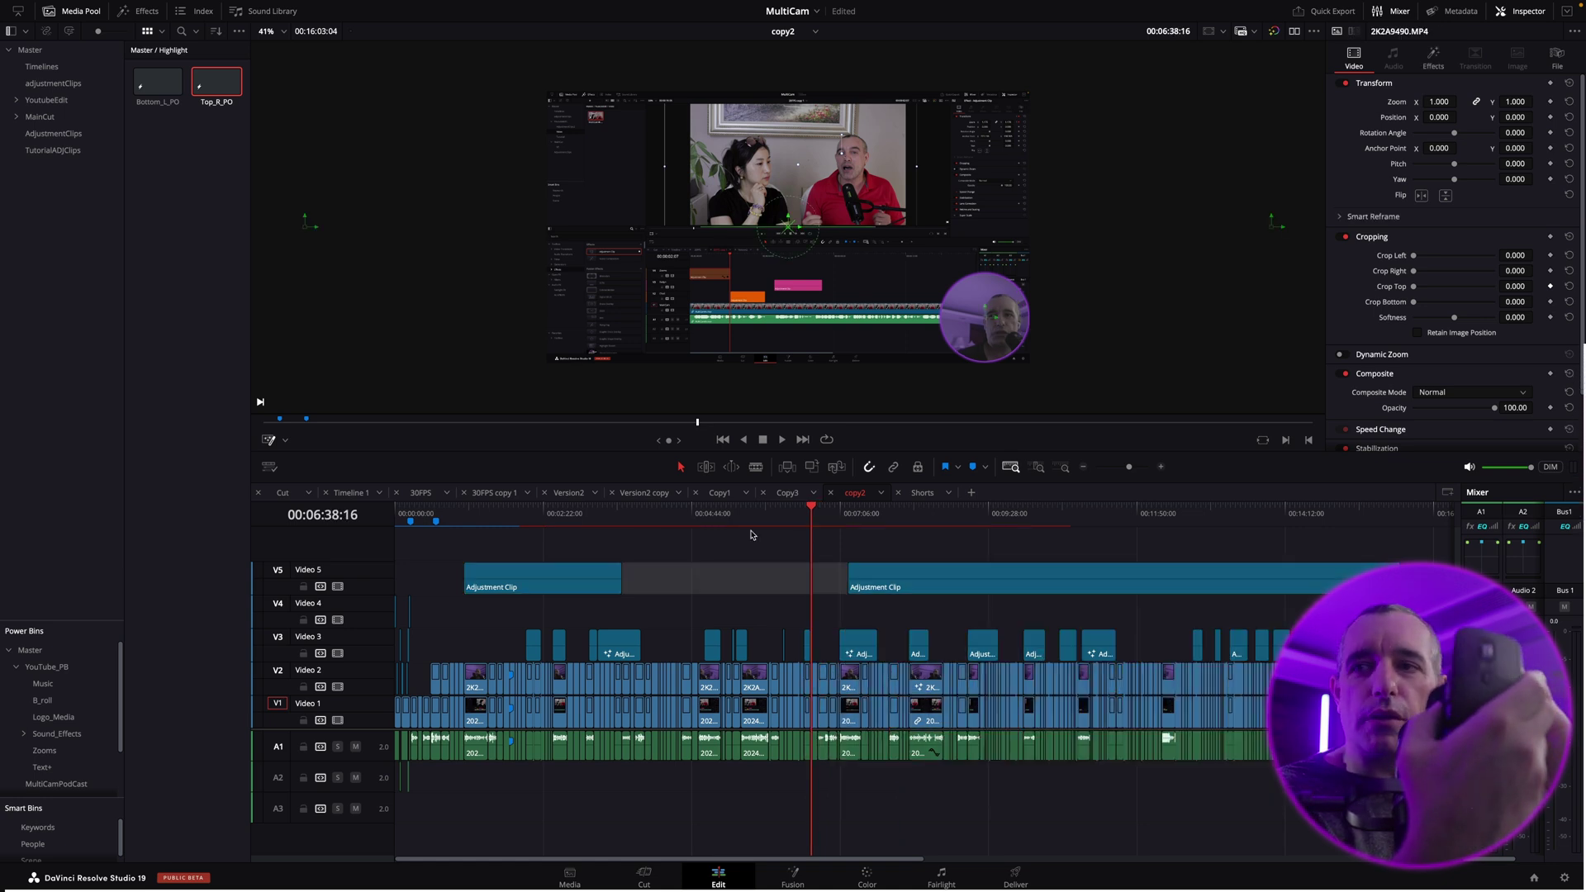
pyautogui.press('y')
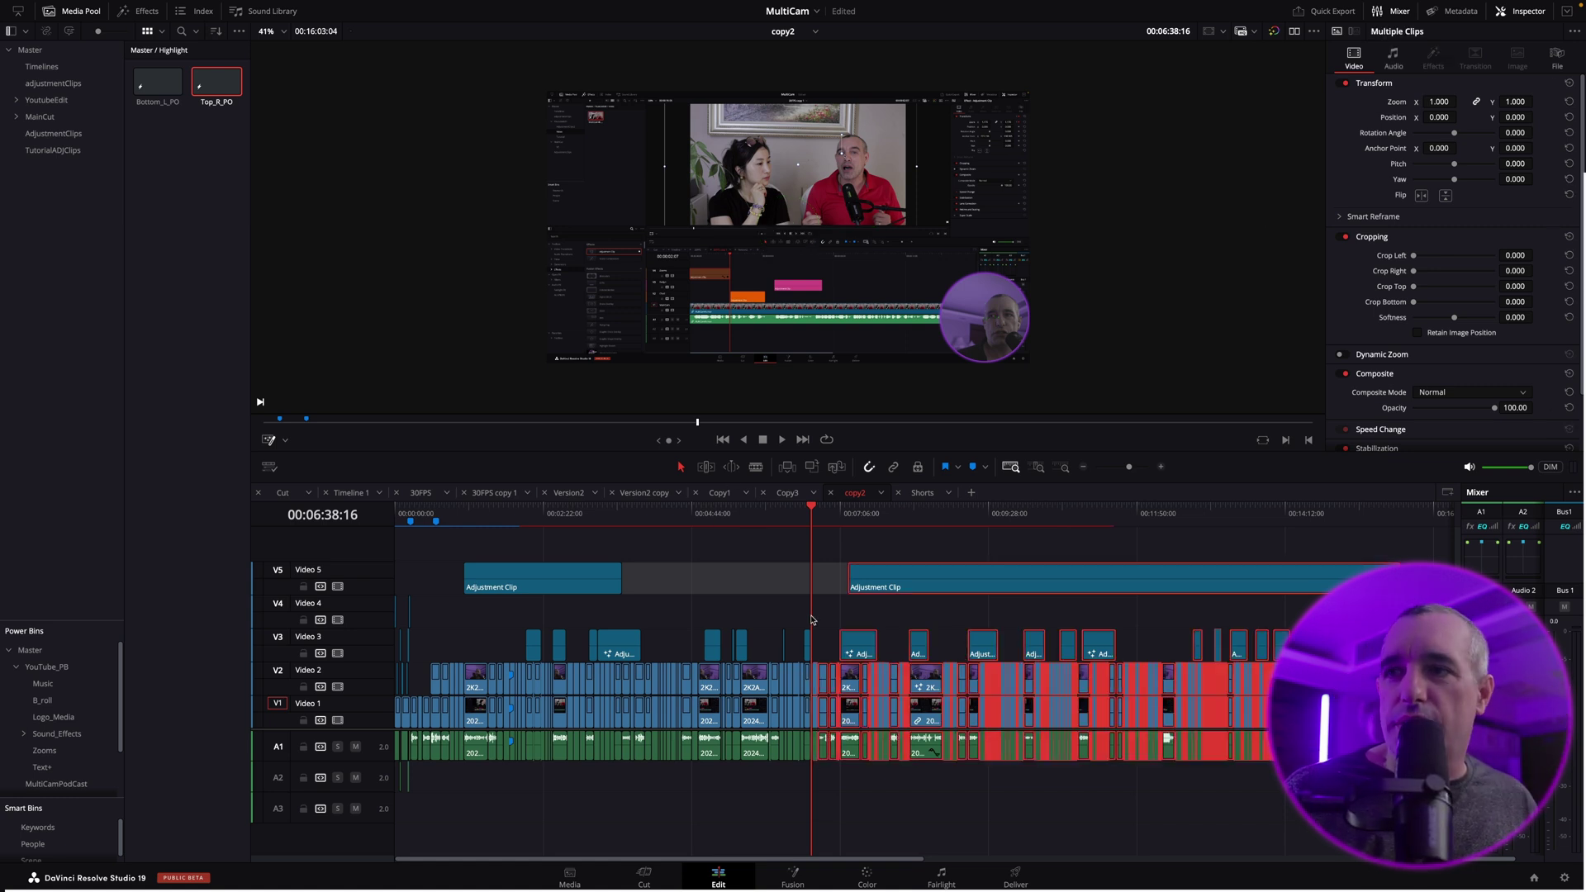
pyautogui.click(1002, 800)
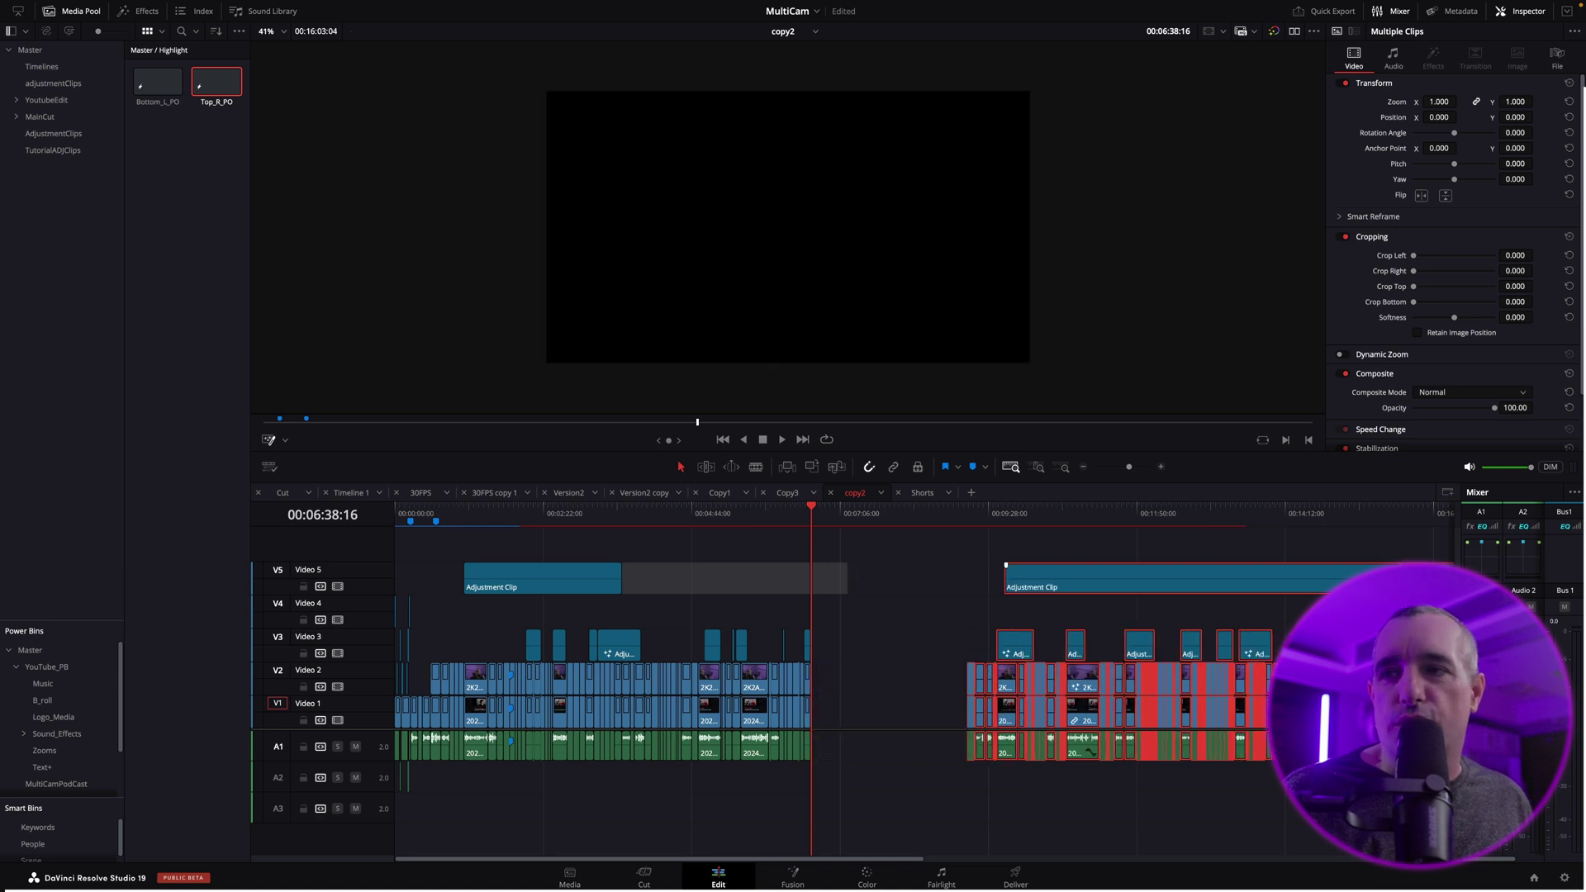
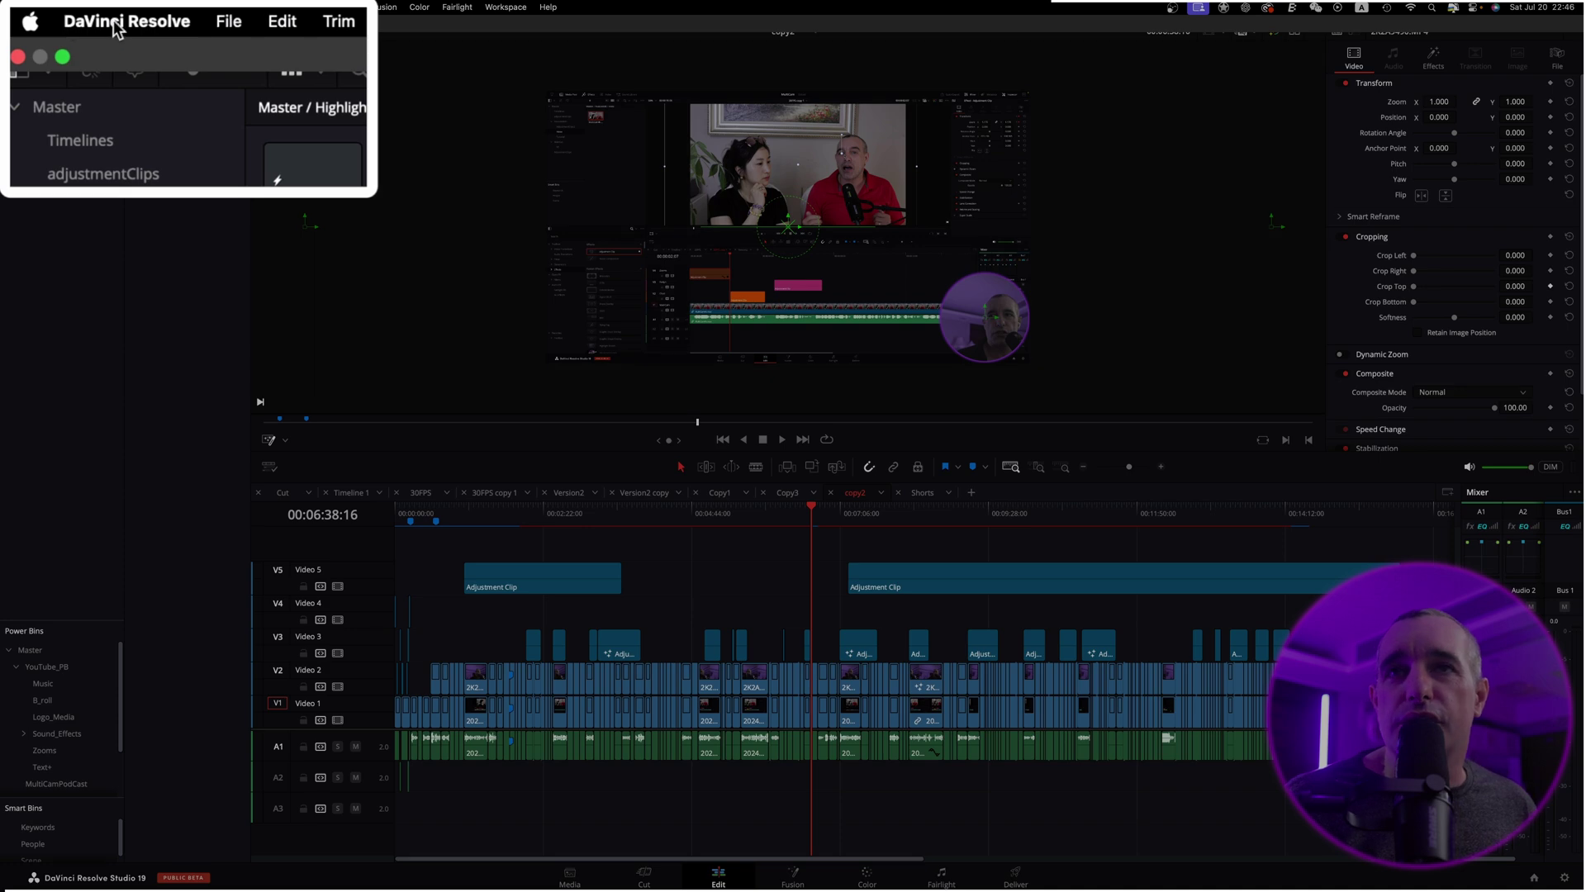
pyautogui.click(63, 8)
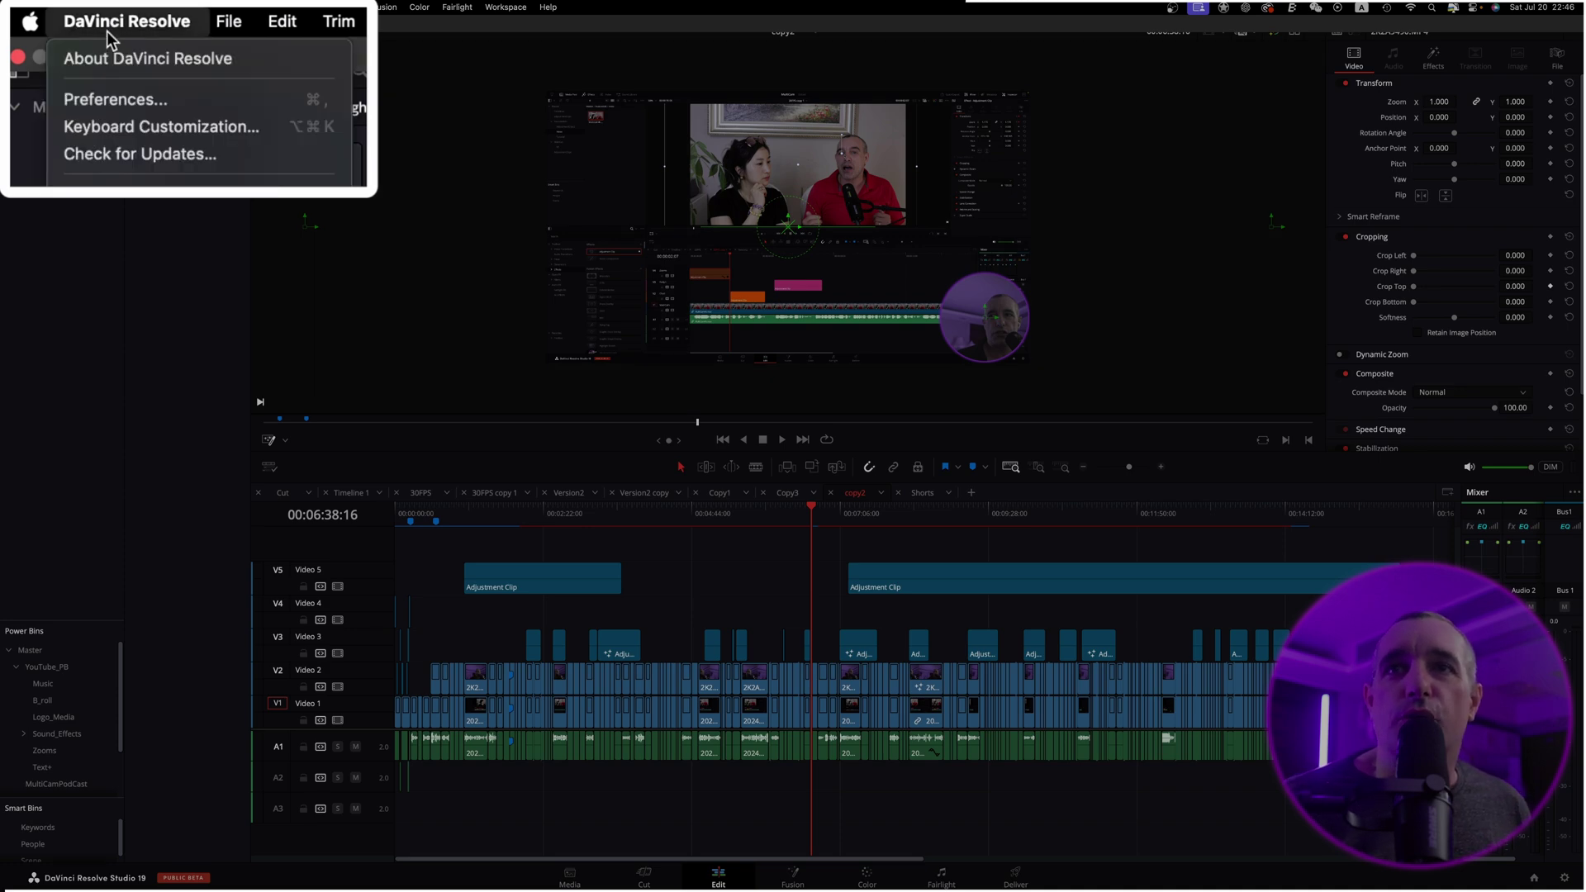
pyautogui.press('Escape')
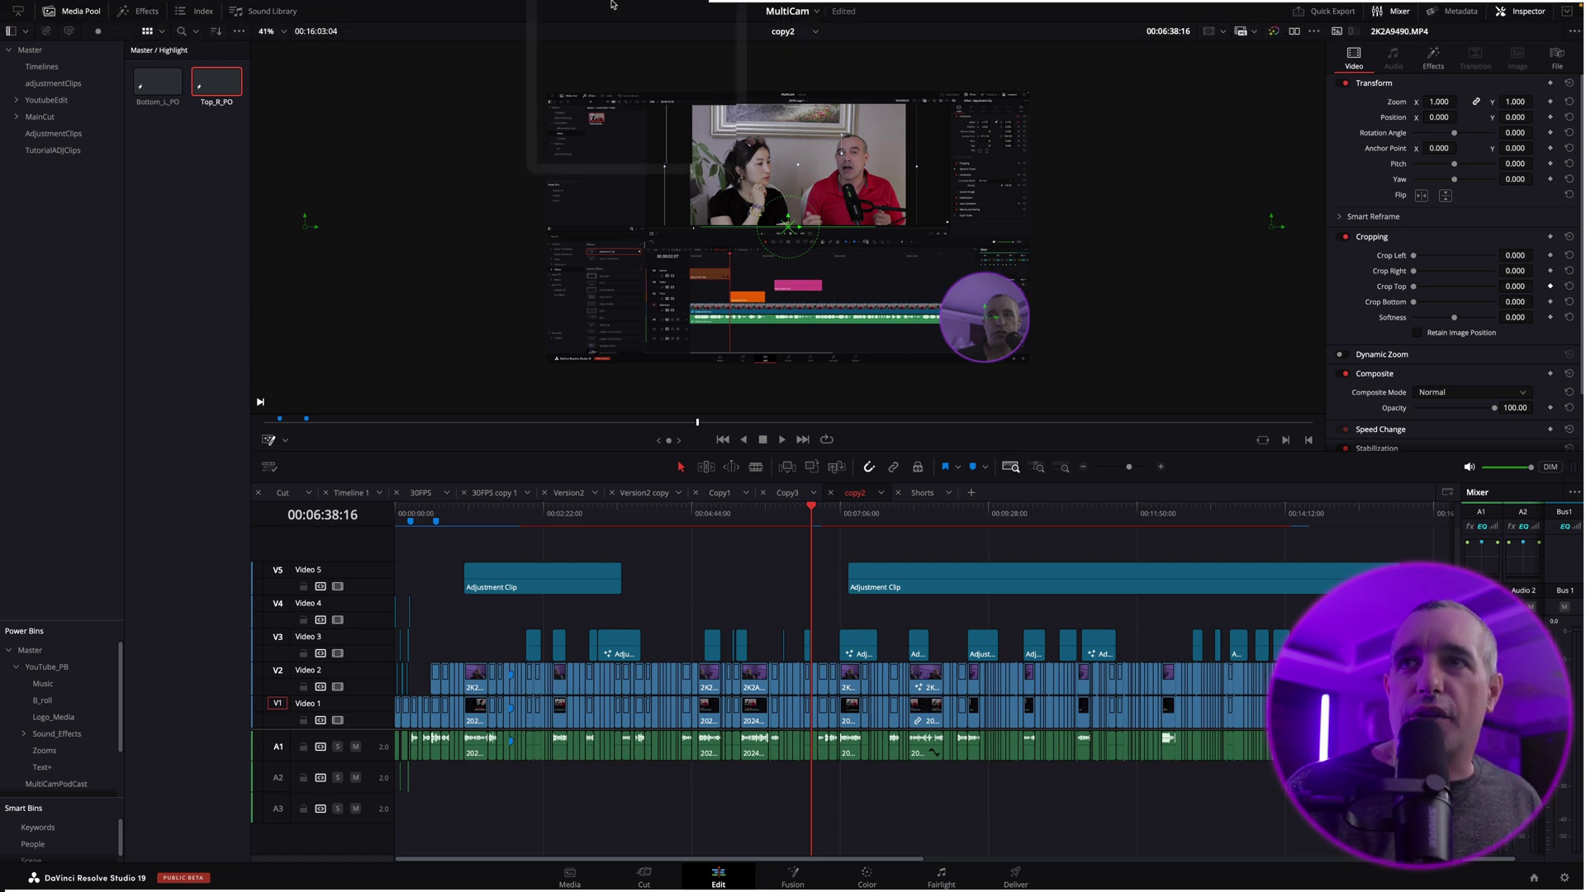
# Search the application's help for "keyboard" to locate the Keyboard Customization command, and open the Keyboard Customization dialog.
pyautogui.click(547, 7)
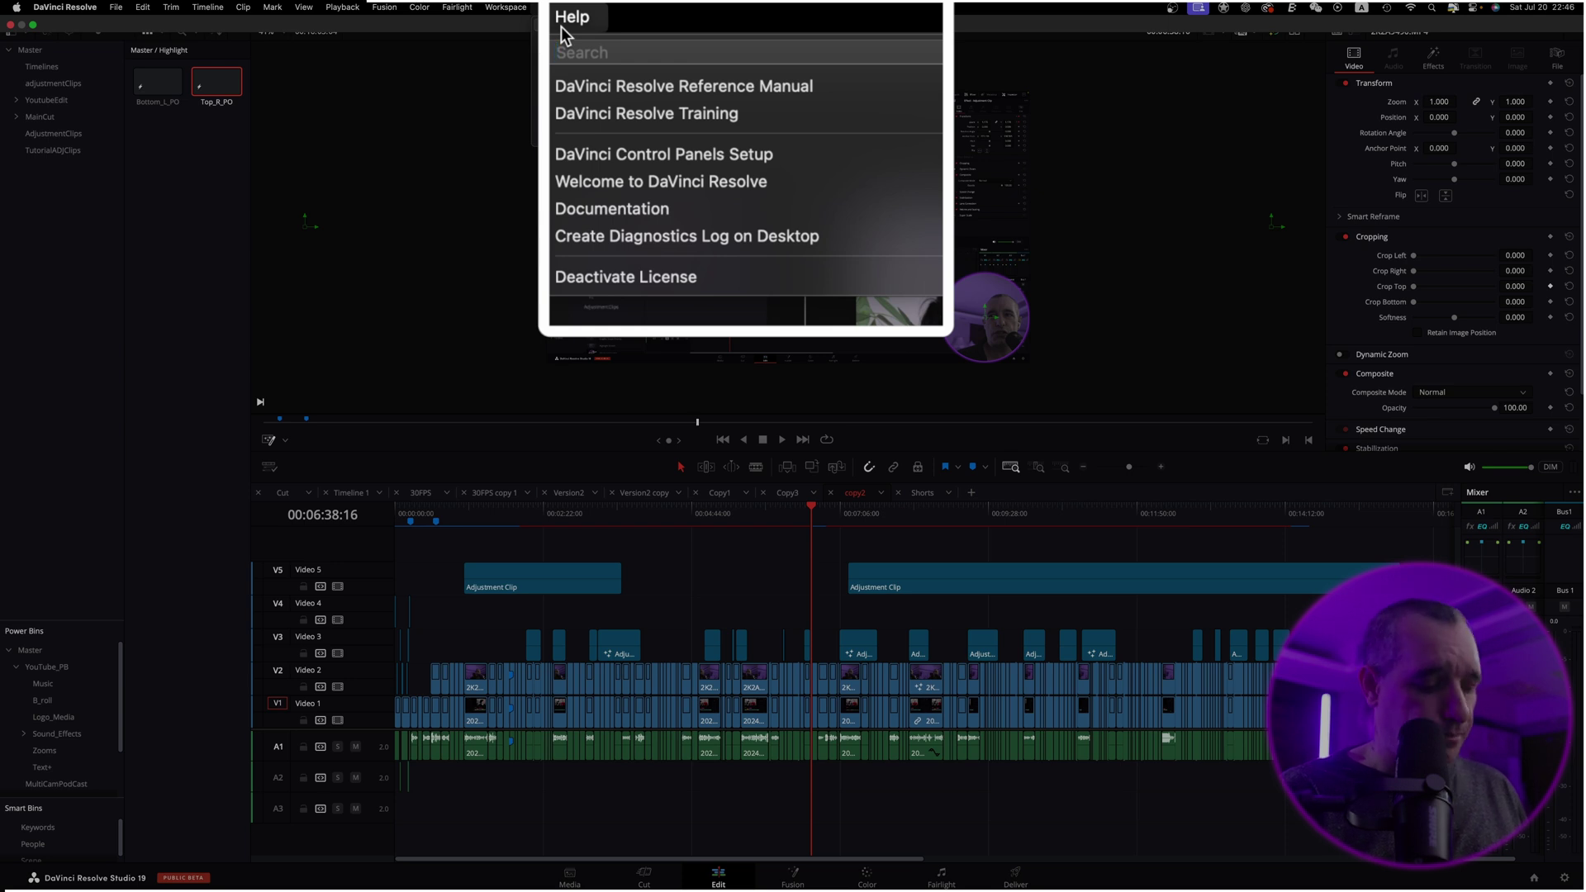
pyautogui.write('keyboard')
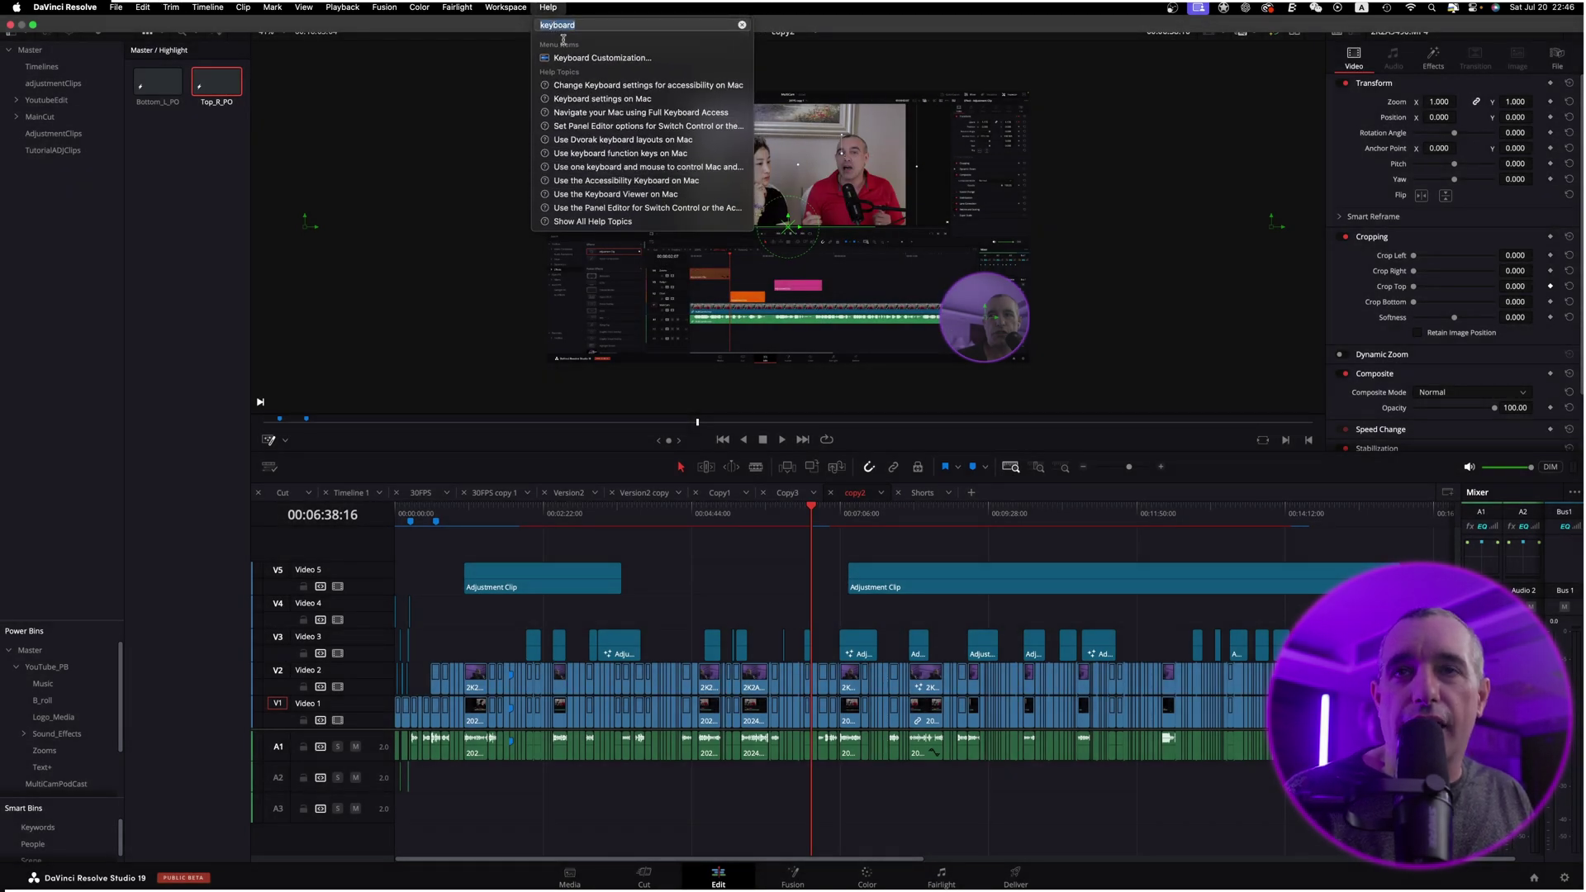
pyautogui.moveTo(569, 60)
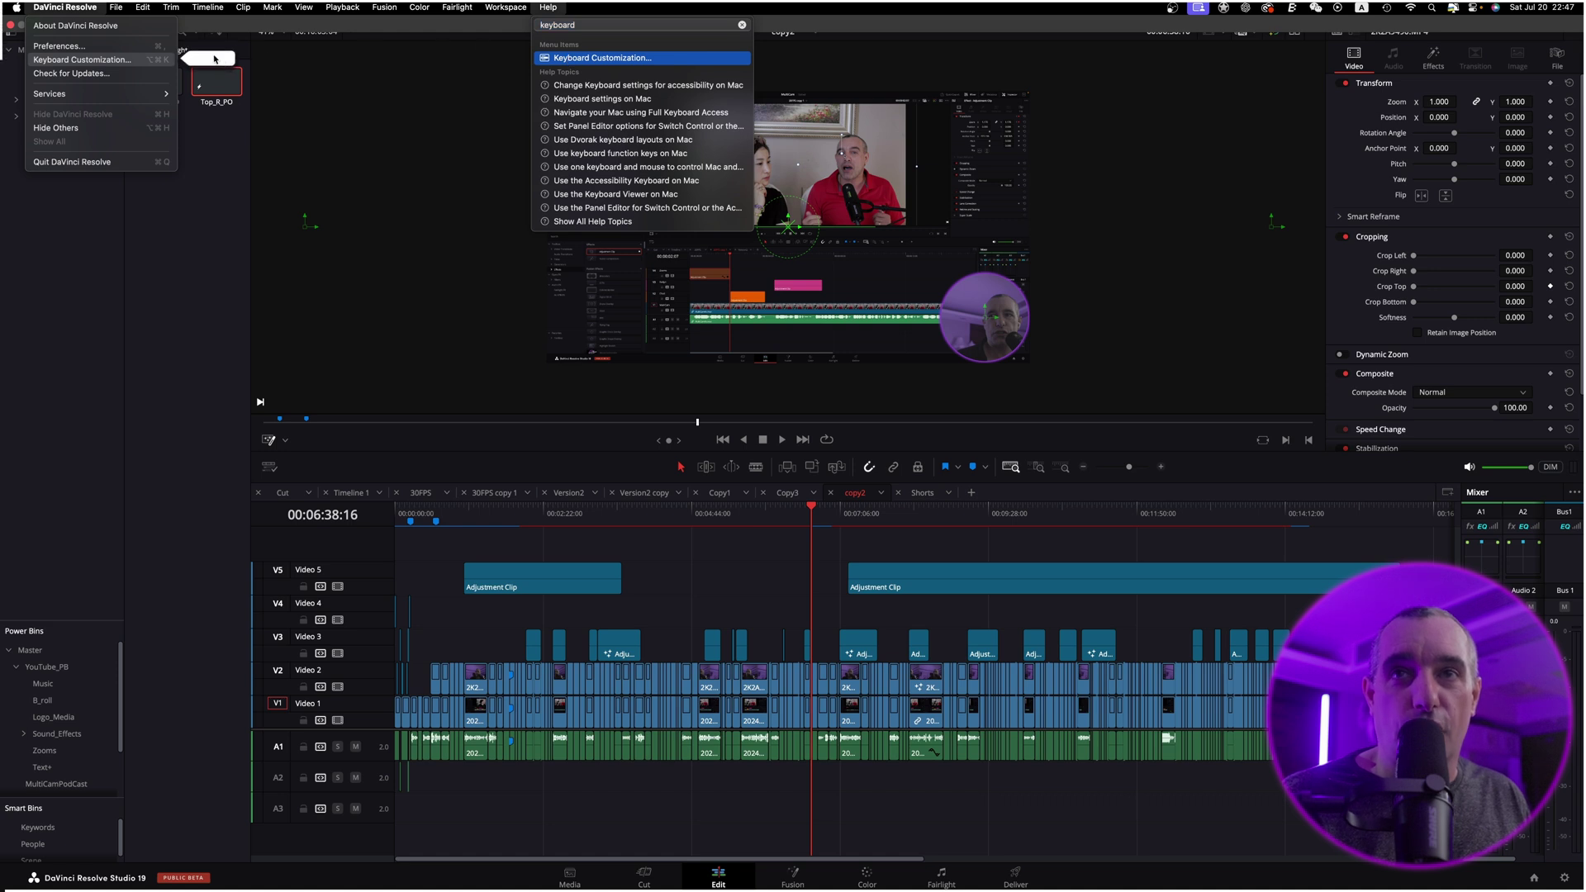
pyautogui.click(107, 60)
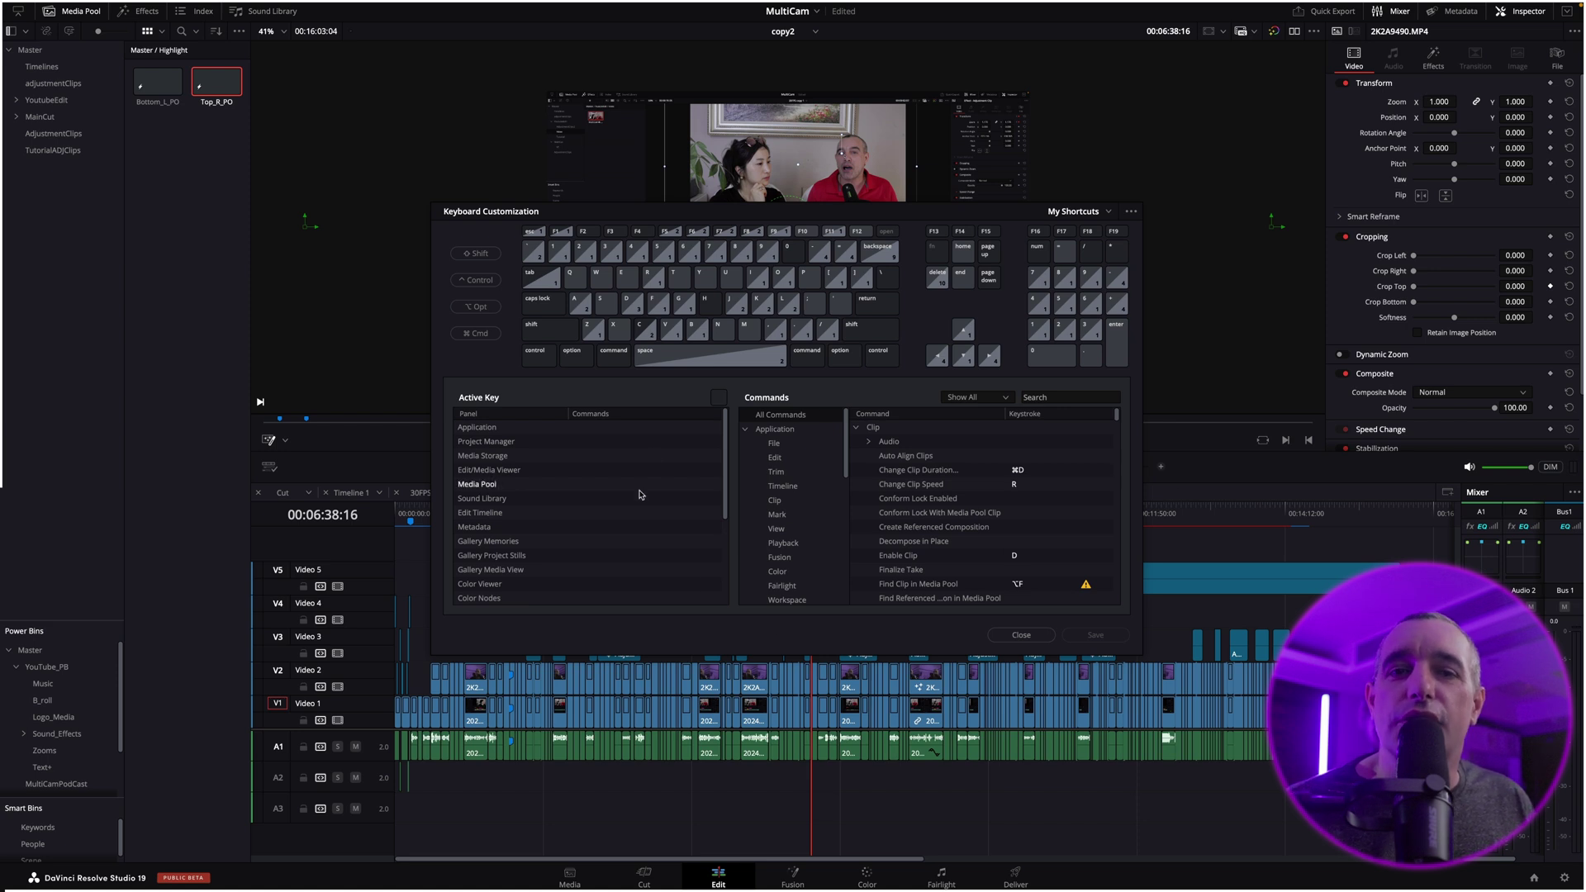
# List the Trim commands in Keyboard Customization and examine the shortcuts assigned to Trim Start and Trim End.
pyautogui.click(775, 472)
pyautogui.click(774, 457)
pyautogui.click(775, 471)
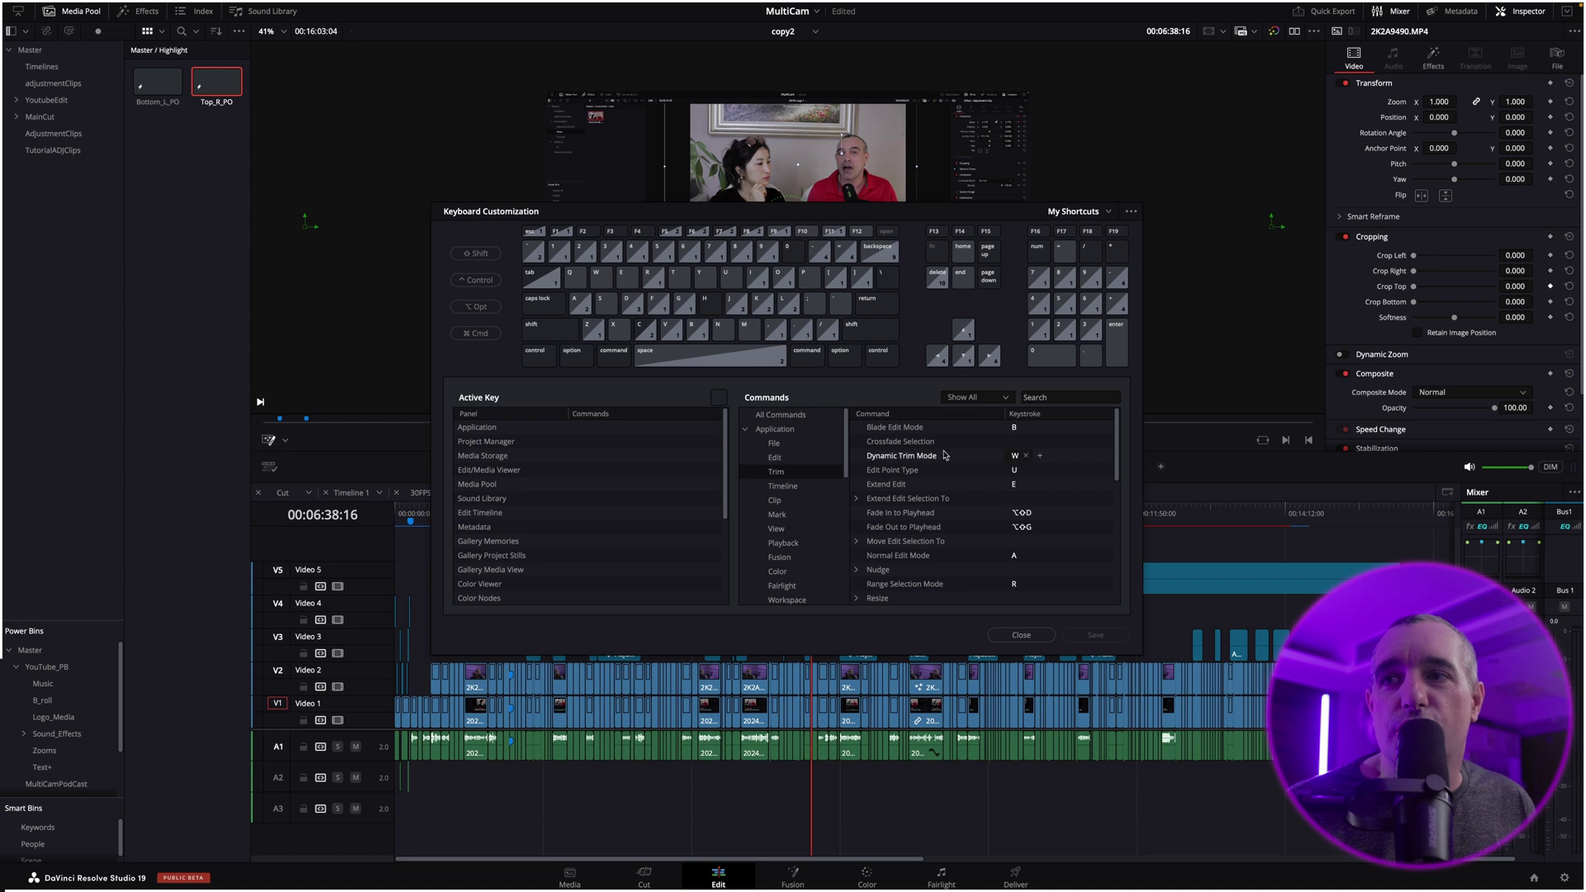
pyautogui.scroll(-5, 964, 527)
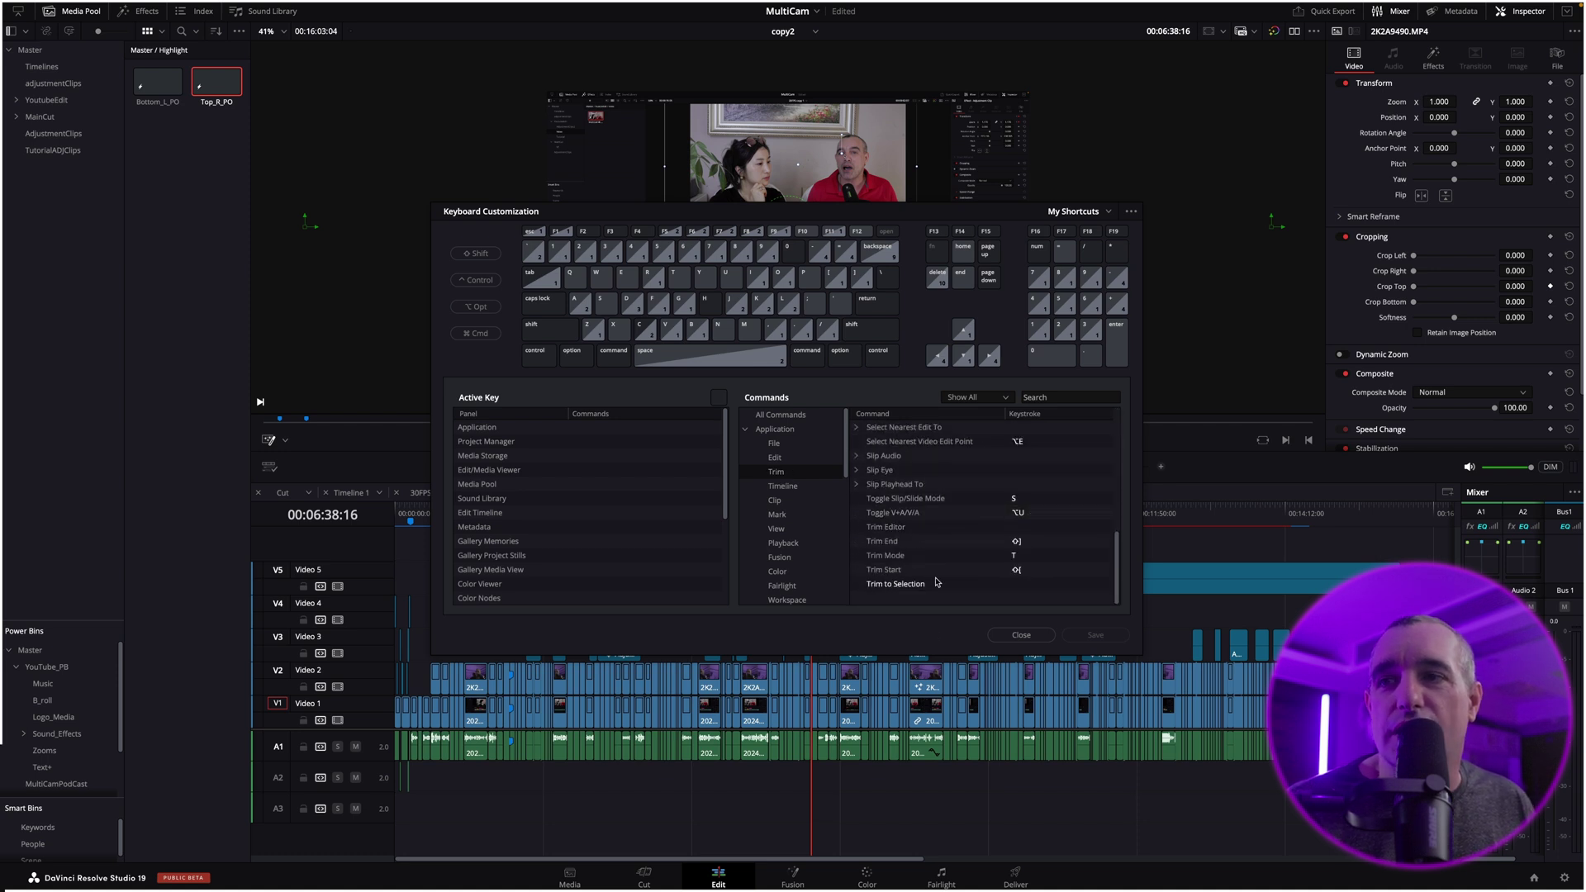